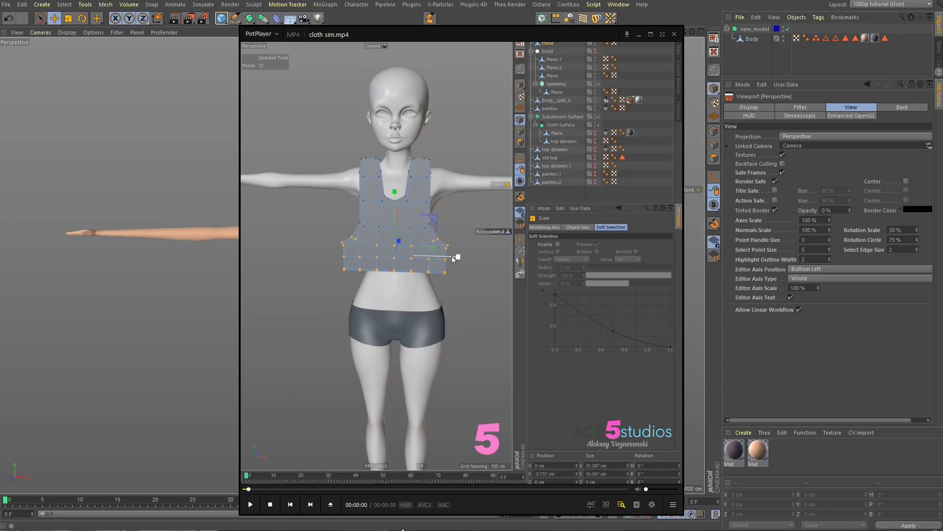
Step: Play and scrub through the reference video cloth sim.mp4 to its end, and close the player
left_click(508, 402)
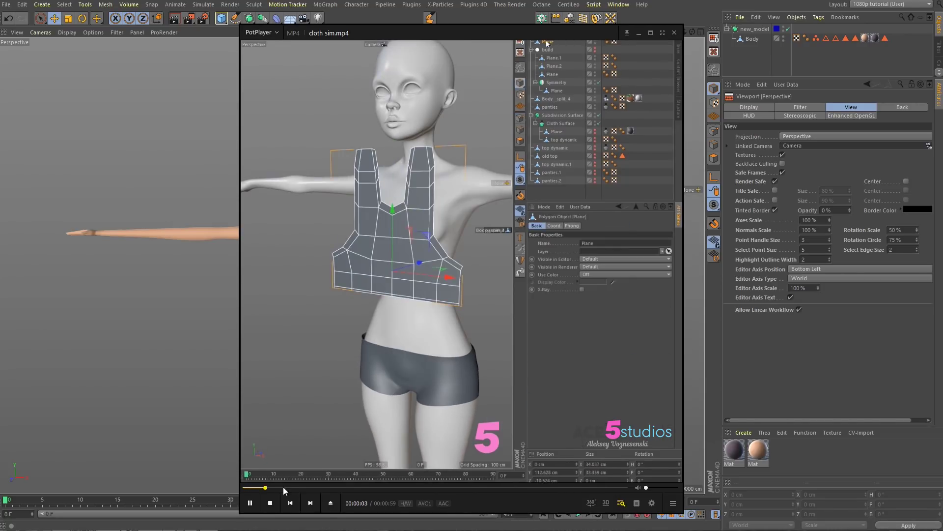
left_click(288, 487)
left_click_drag(306, 490, 557, 490)
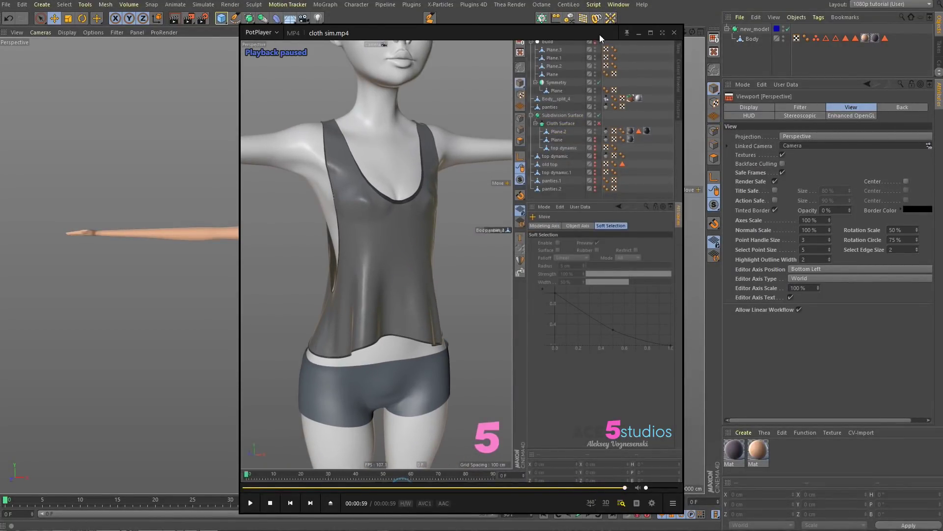
left_click_drag(597, 40, 590, 43)
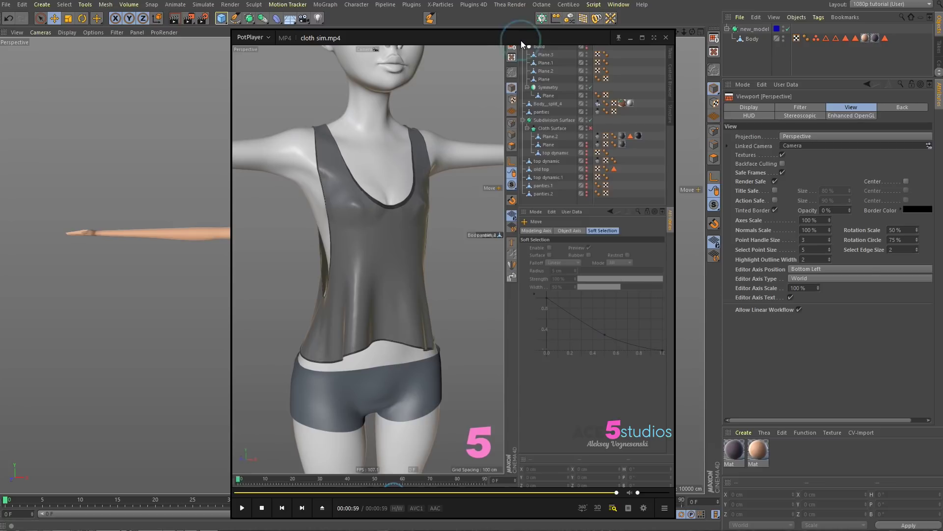
left_click(666, 37)
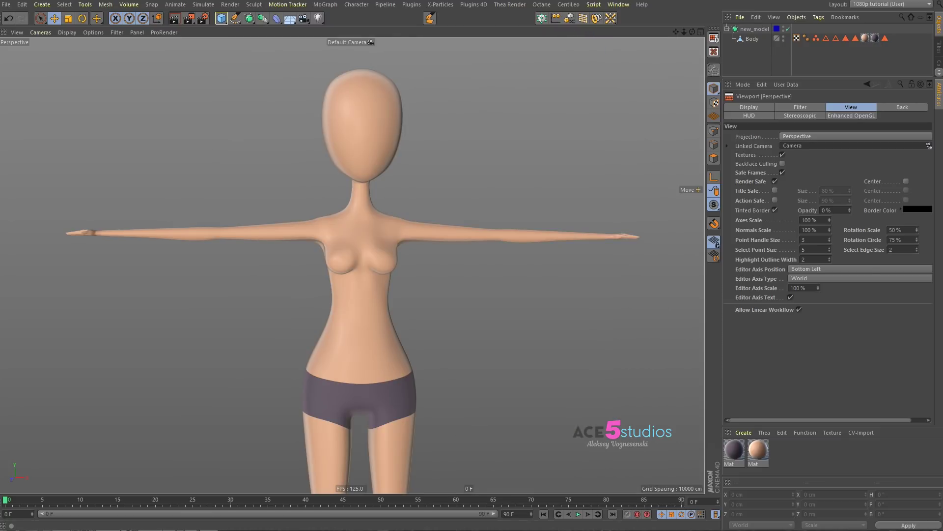
Step: Add a Plane object to the scene and rotate its pitch to 90° so it stands upright
middle_click_drag(319, 332, 409, 348, "alt")
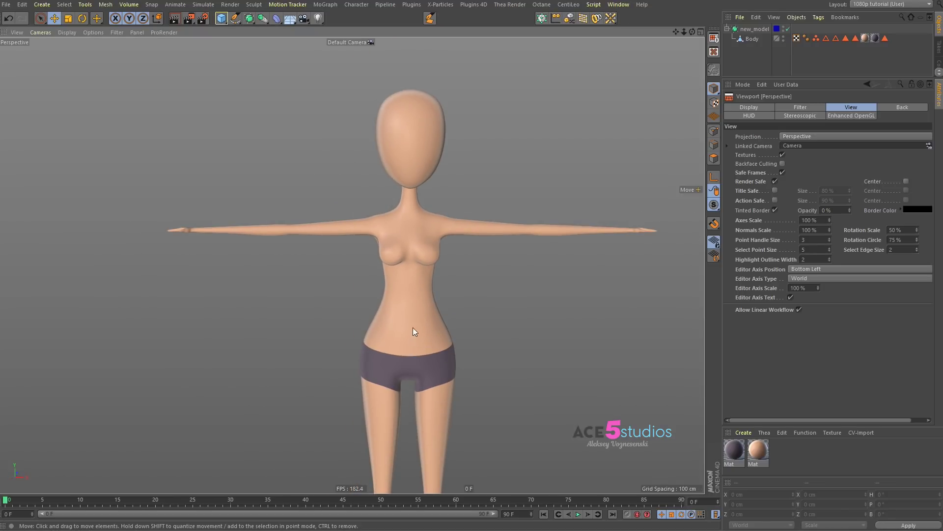
middle_click_drag(411, 336, 392, 310, "alt")
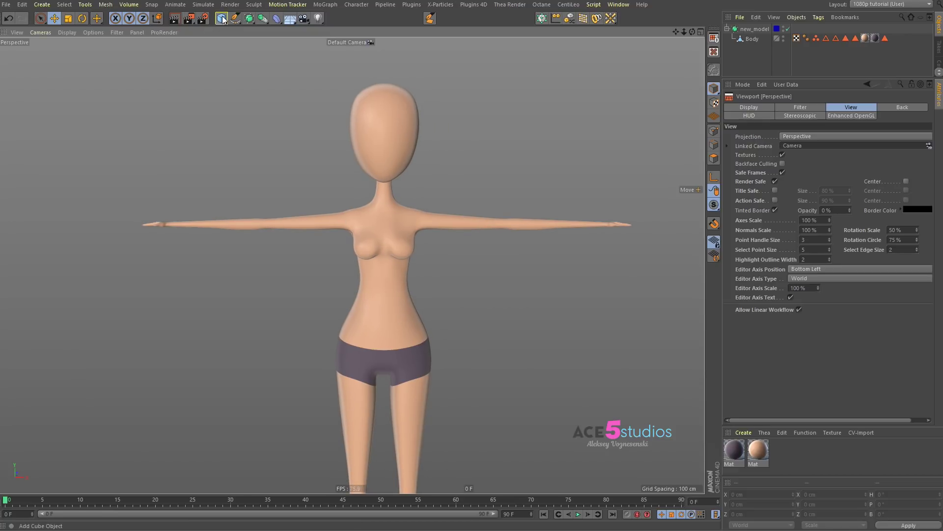
left_click_drag(223, 19, 319, 39)
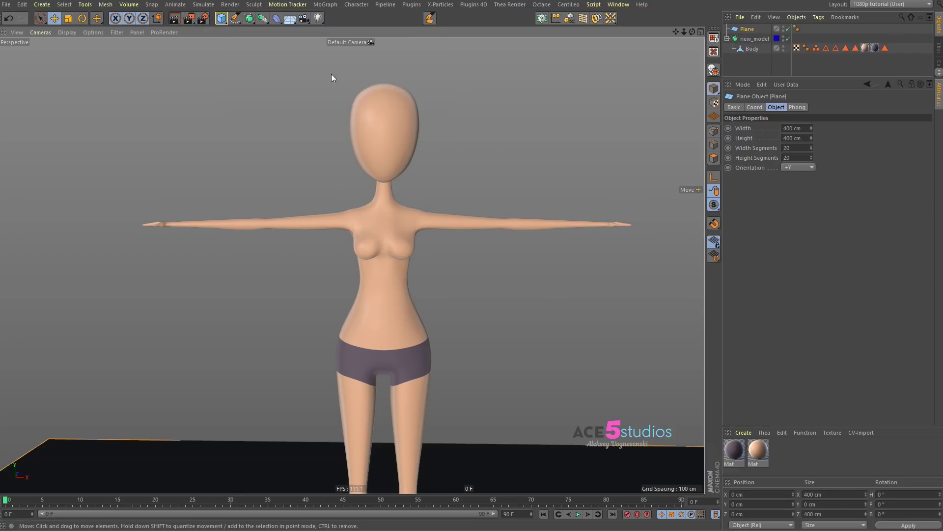
middle_click(435, 353)
key("r")
left_click_drag(204, 392, 188, 317, "shift")
Step: Scale the plane to about 32 cm square and position it in front of the torso, at about Y 119 cm and Z -27 cm
key("e")
left_click_drag(249, 410, 2, 401)
key("t")
key("e")
left_click_drag(215, 79, 195, 142)
mouse_move(165, 314)
left_mouse_down()
mouse_move(169, 273)
mouse_move(165, 310)
left_mouse_up()
key("t")
left_click_drag(253, 328, 100, 374)
right_click_drag(549, 329, 633, 314, "alt")
middle_click_drag(422, 387, 492, 369, "alt")
mouse_move(491, 368)
left_mouse_down()
mouse_move(469, 421)
mouse_move(482, 421)
mouse_move(500, 360)
left_mouse_up()
key("e")
middle_click(198, 69)
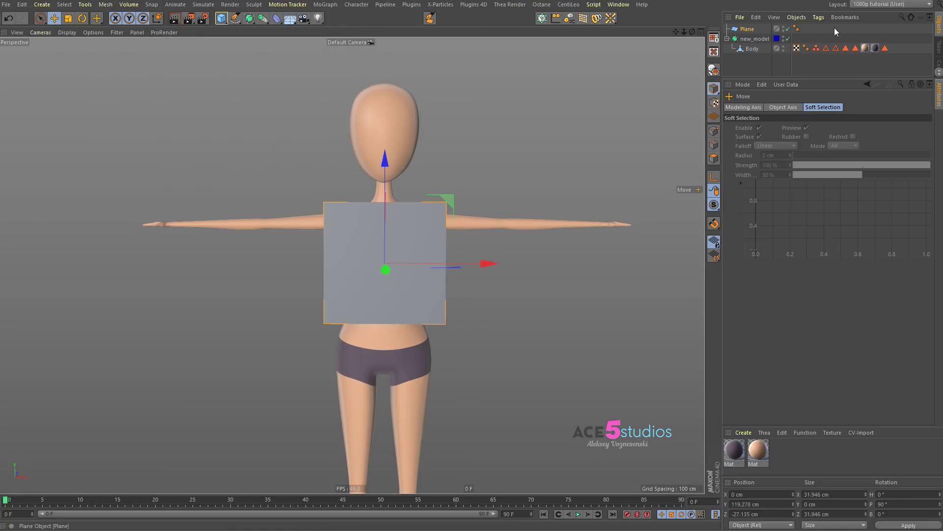
Step: Enable the wireframe display for selected objects in the perspective viewport's display settings
left_click(746, 29)
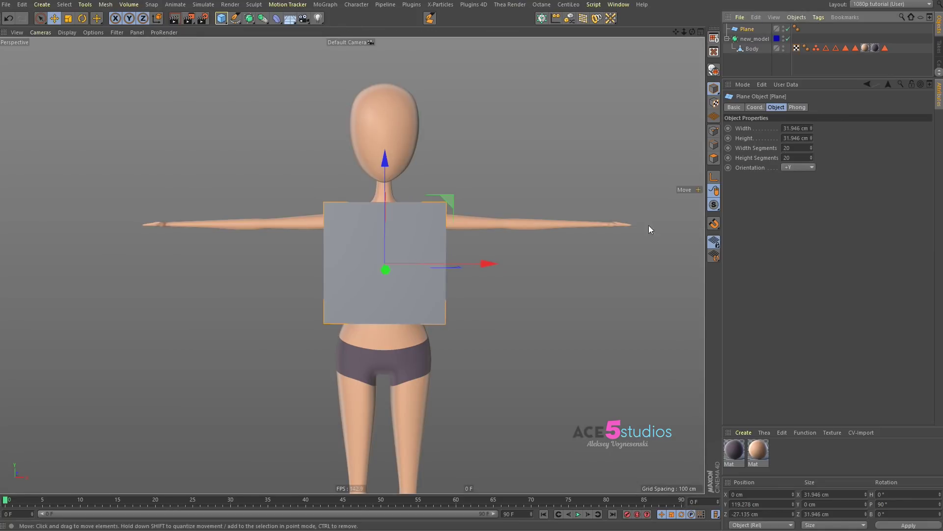
key("shift+v")
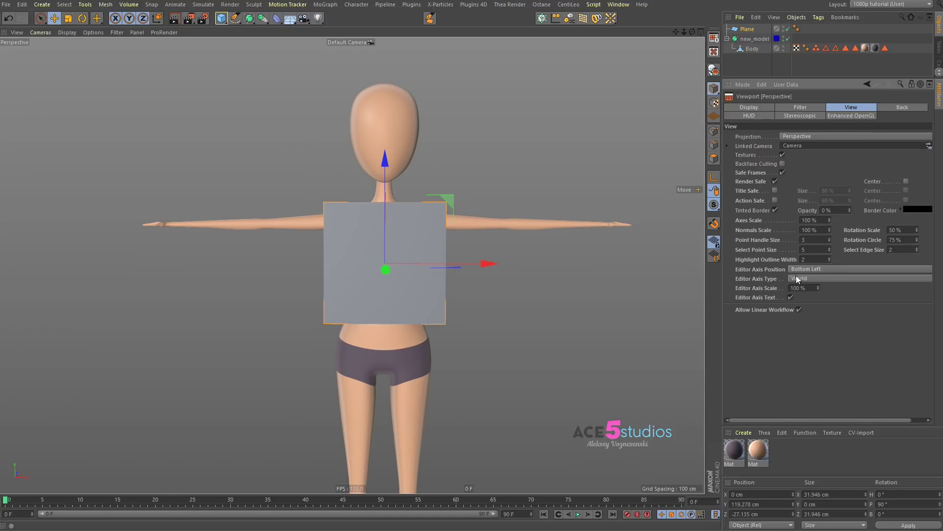
left_click(800, 107)
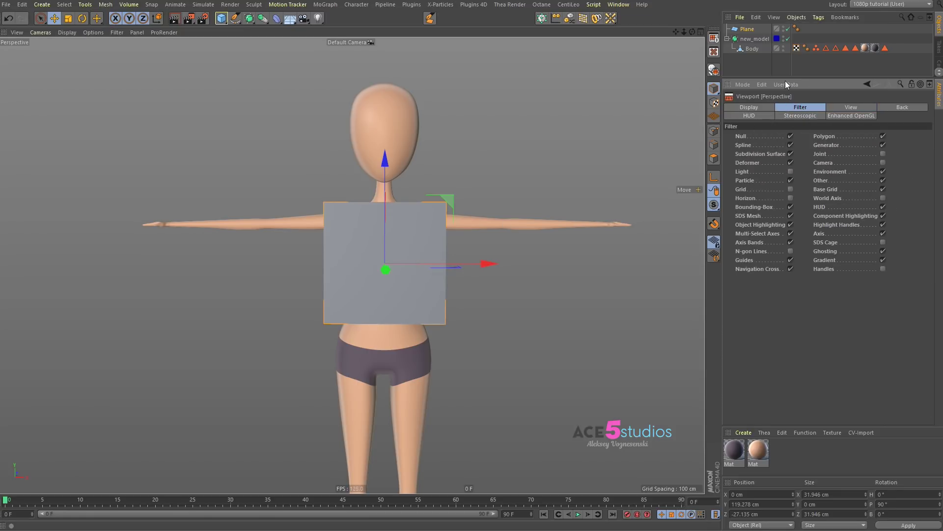
left_click(762, 108)
left_click(794, 237)
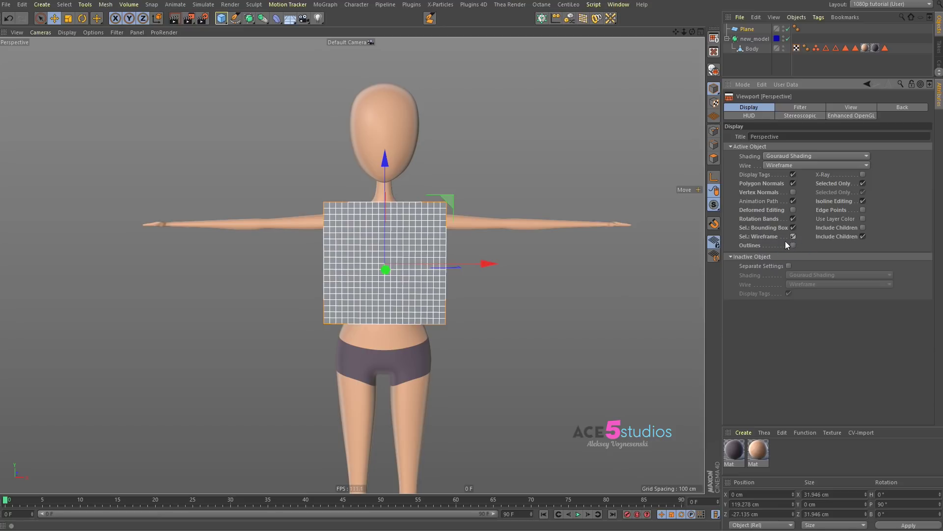
Step: Set the plane's width segments and height segments to 6 each
left_click(747, 29)
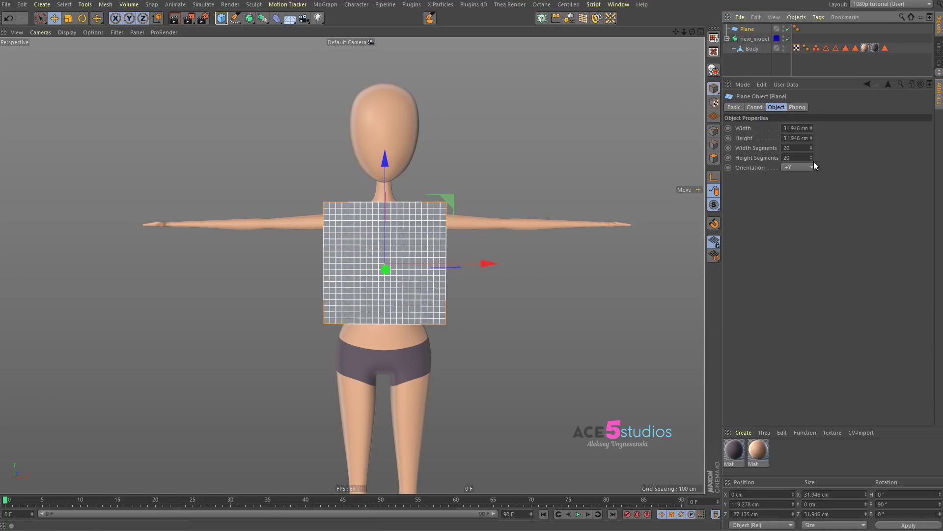
left_click(796, 149)
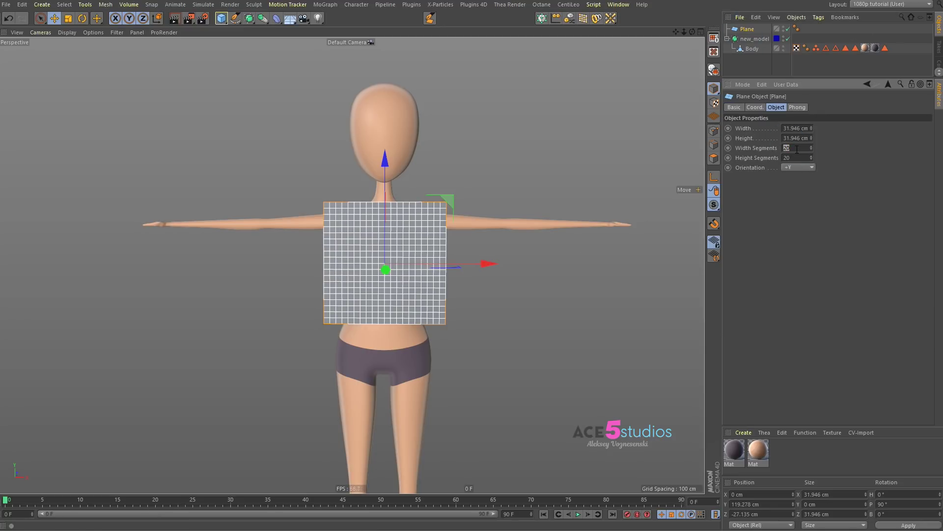
type("6")
key("Return")
left_click(797, 157)
type("6")
key("Return")
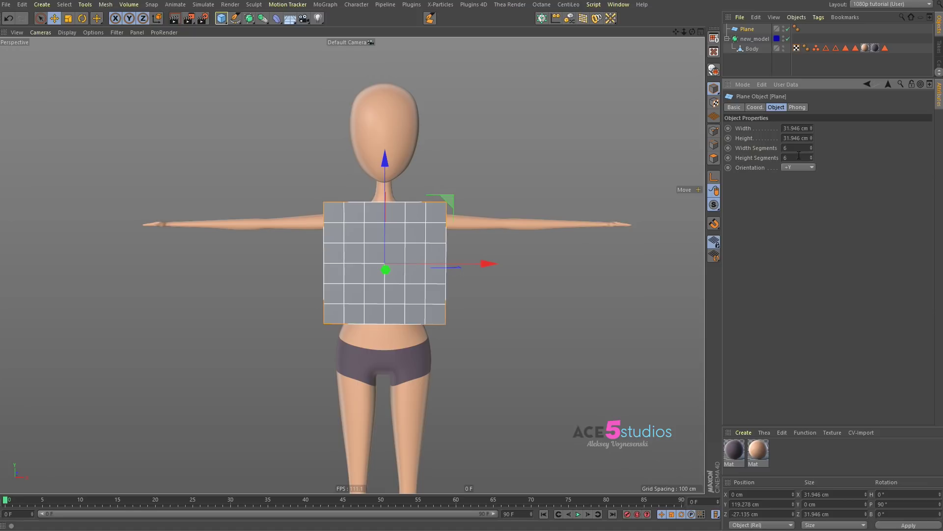
Step: Convert the plane to an editable polygon object and switch to polygon mode
left_click(745, 29)
key("c")
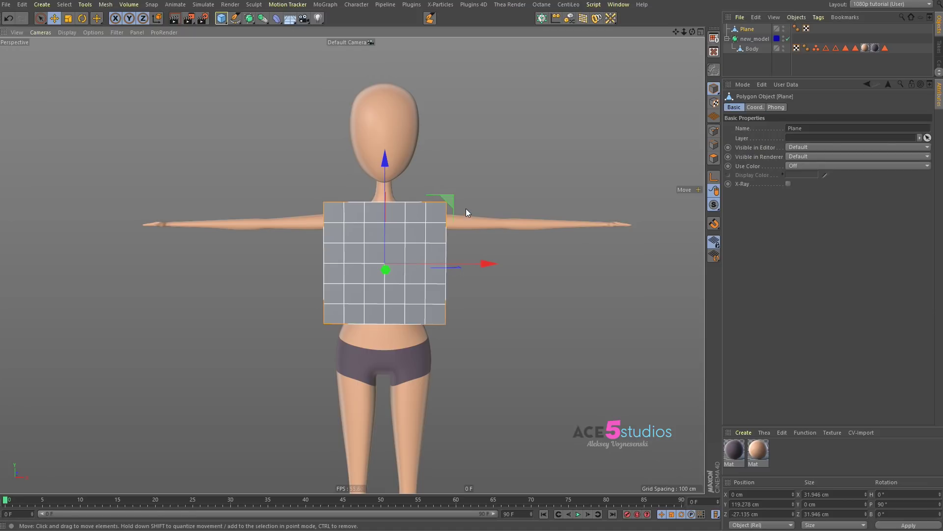
key("Return")
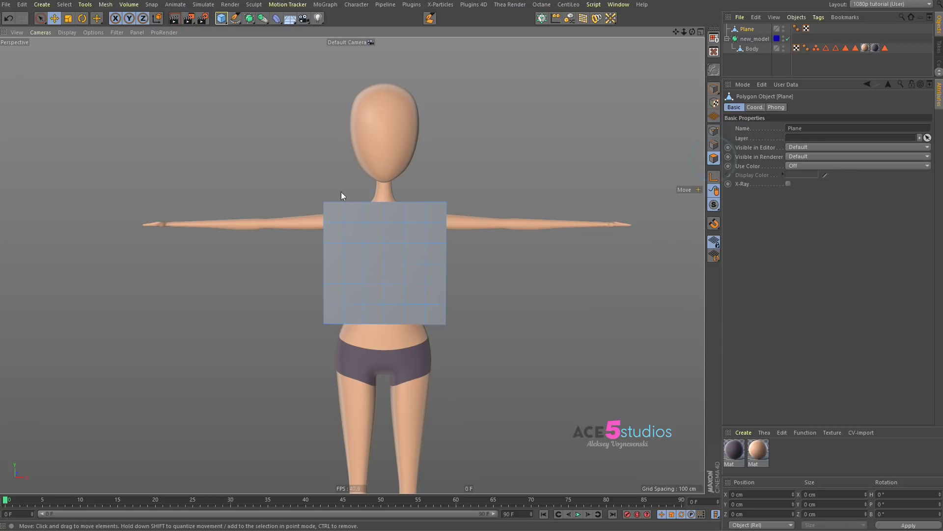
Step: Cut the neck opening by deleting the six upper centre polygons of the plane, with soft selection turned off
key("9")
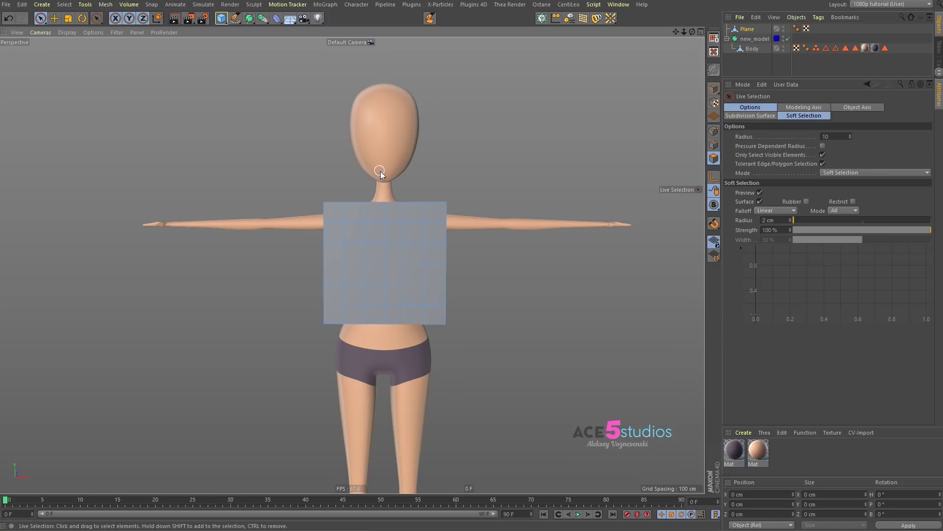
left_click_drag(385, 214, 390, 232)
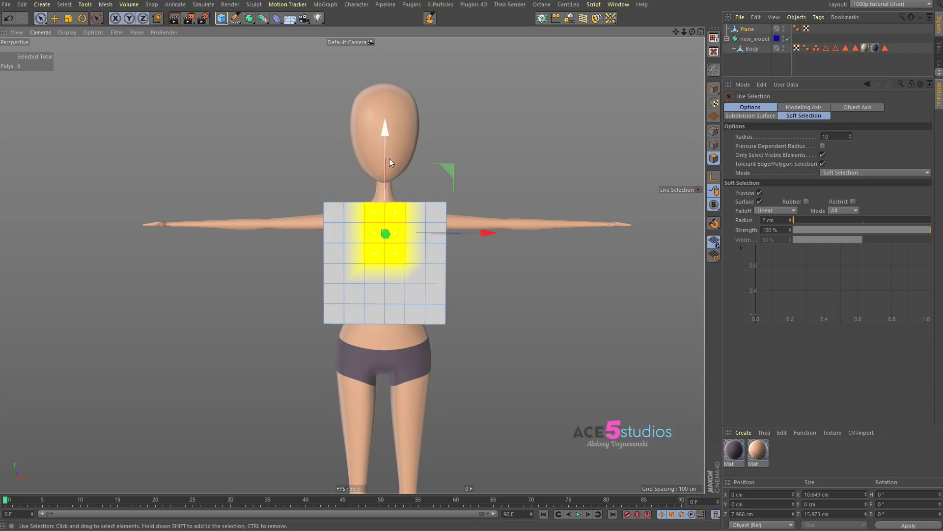
key("e")
left_click(760, 128)
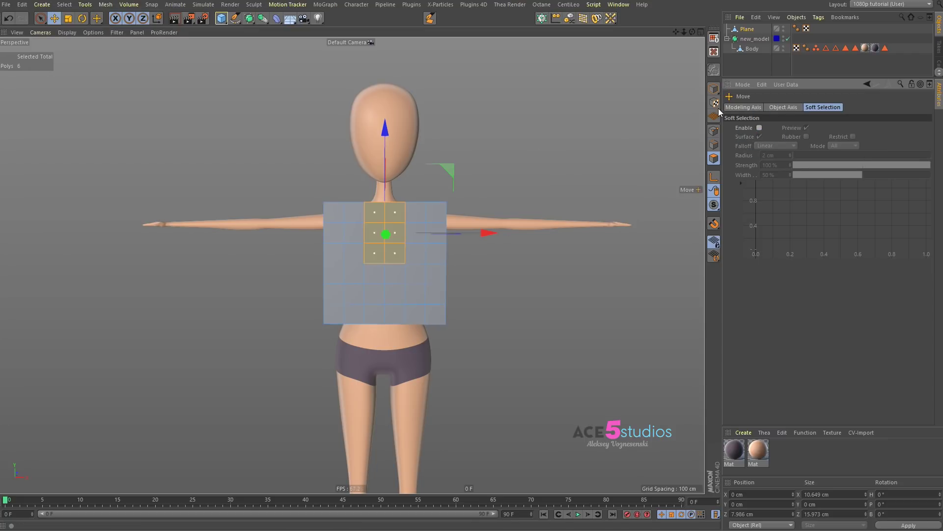
key("Delete")
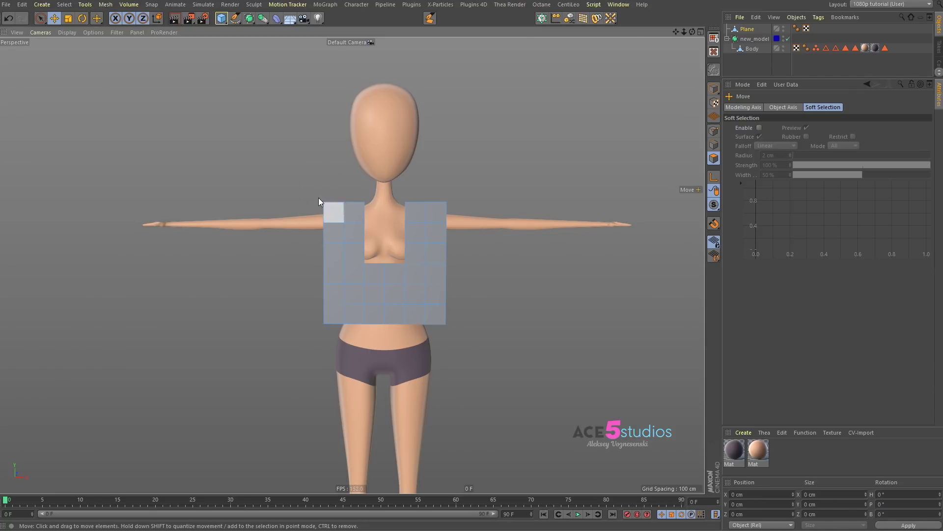
Step: Cut the armholes by deleting the upper three polygons of the plane's two outermost columns
left_click(40, 19)
mouse_move(332, 210)
left_mouse_down()
mouse_move(322, 202)
mouse_move(328, 251)
left_mouse_up()
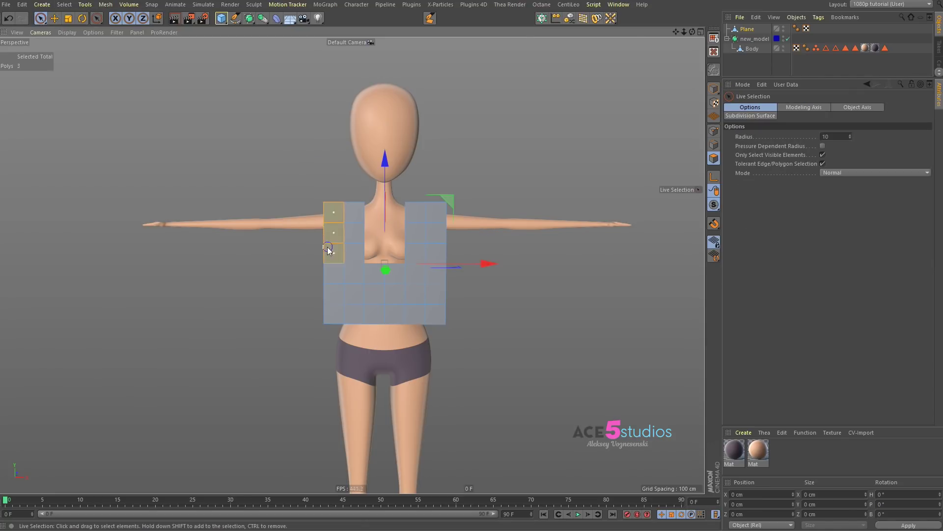
left_click_drag(445, 209, 444, 253, "shift")
key("Delete")
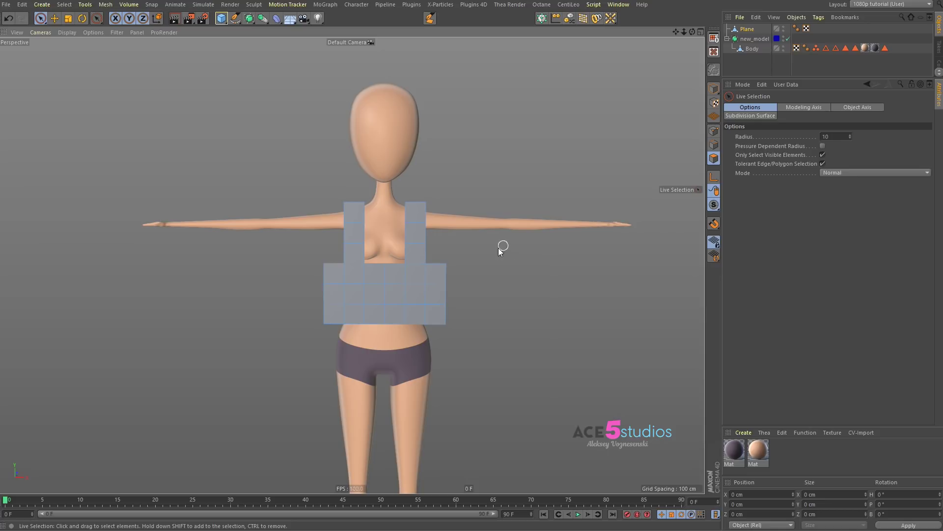
Step: Switch to the front view and activate the sculpting Grab brush with X (YZ) symmetry enabled
scroll(381, 295, "up", 3)
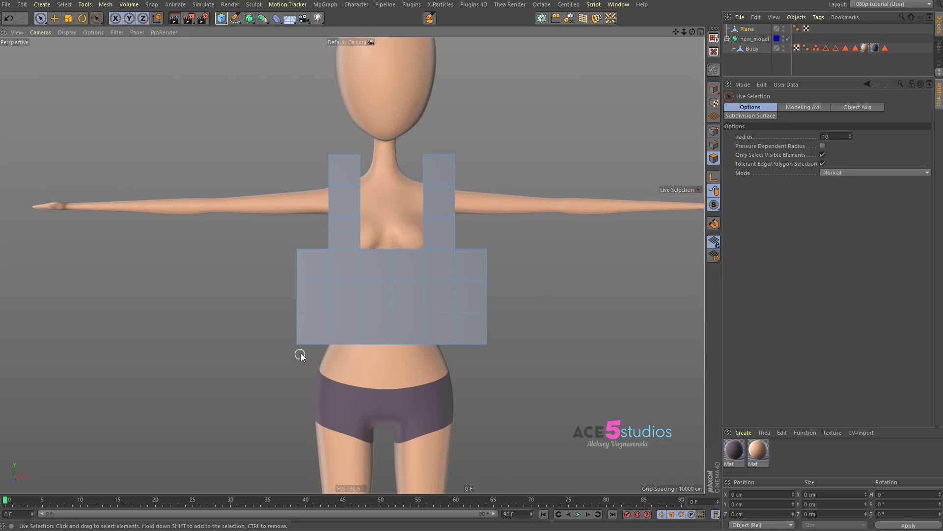
mouse_move(459, 265)
left_mouse_down("alt")
mouse_move(421, 258)
mouse_move(456, 268)
left_mouse_up("alt")
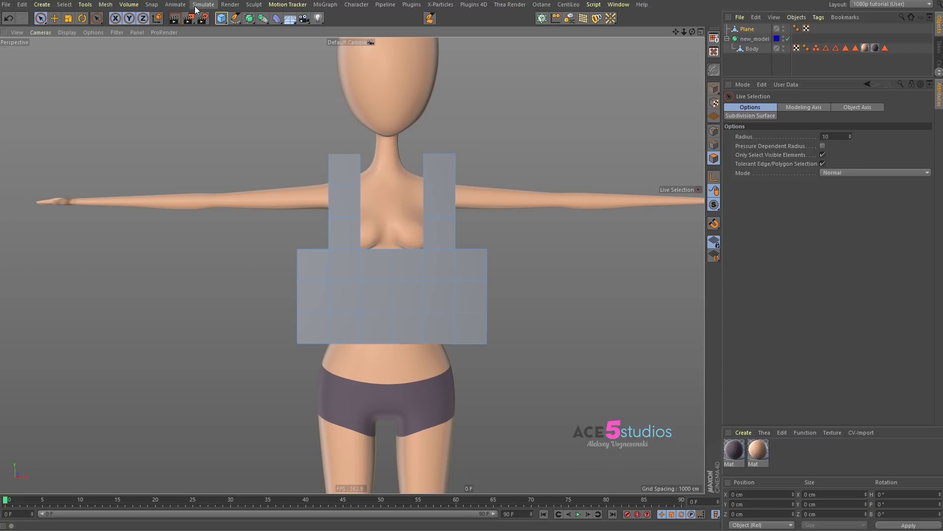
middle_click(527, 189)
middle_click(528, 342)
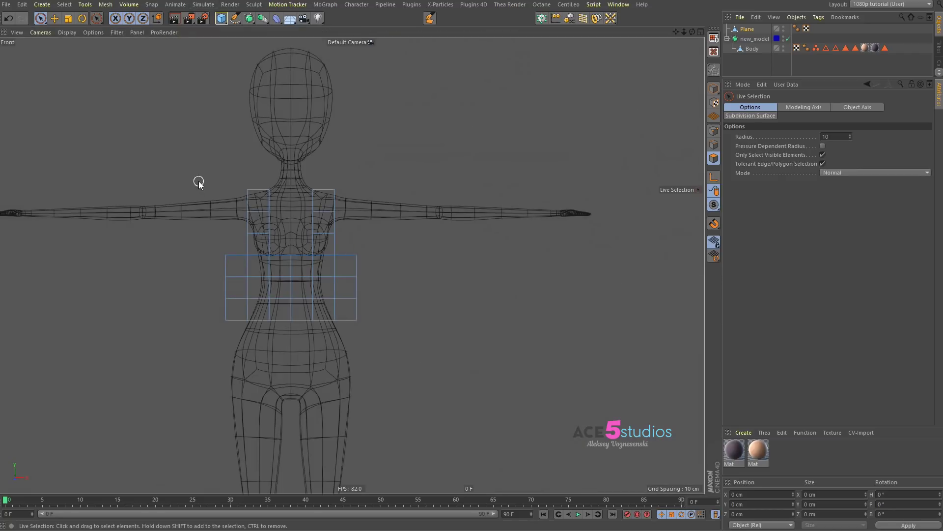
left_click(205, 5)
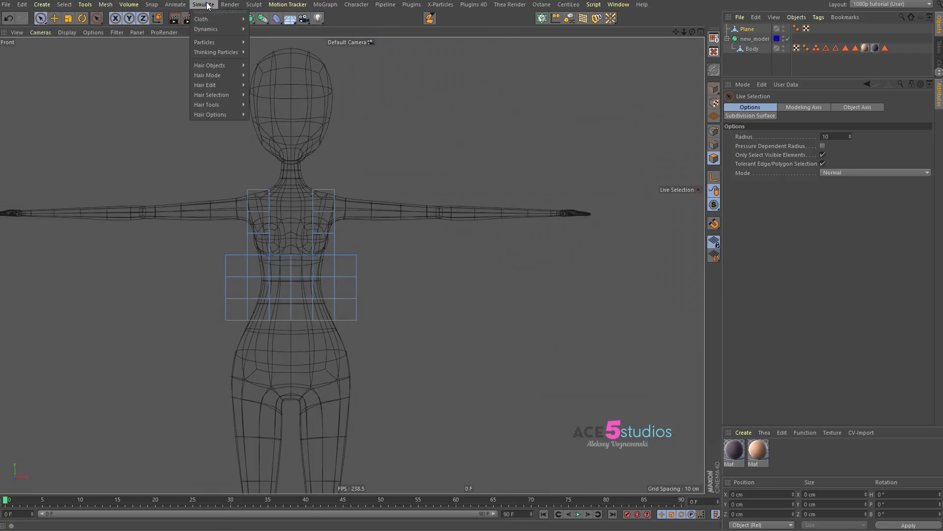
mouse_move(254, 5)
mouse_move(295, 52)
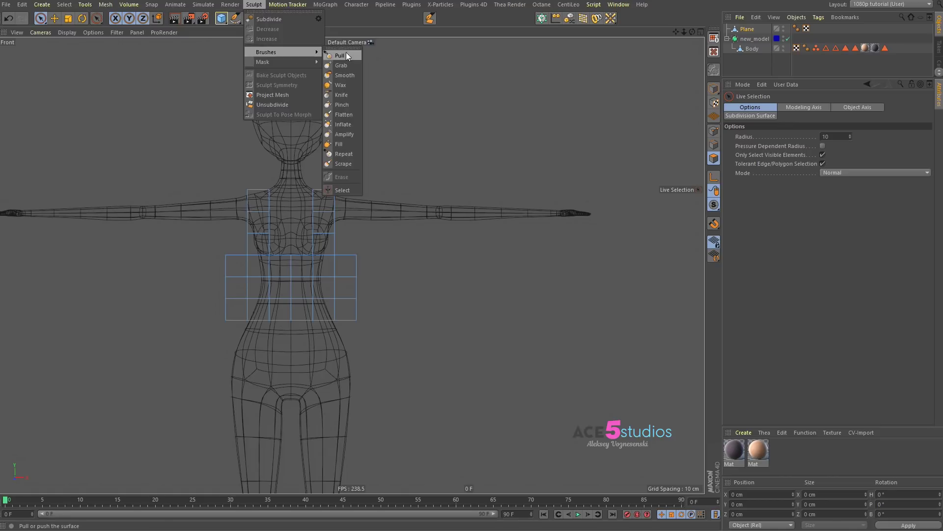
left_click(347, 65)
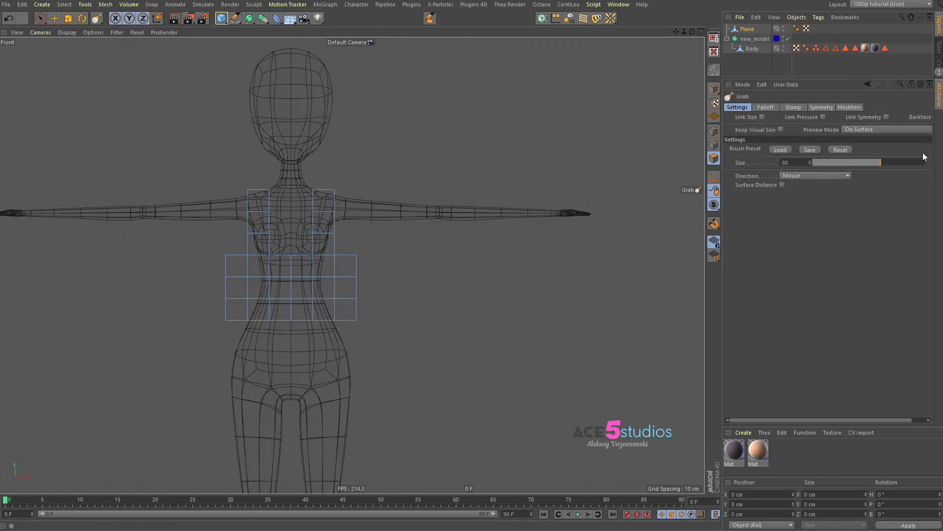
left_click(830, 108)
left_click(754, 159)
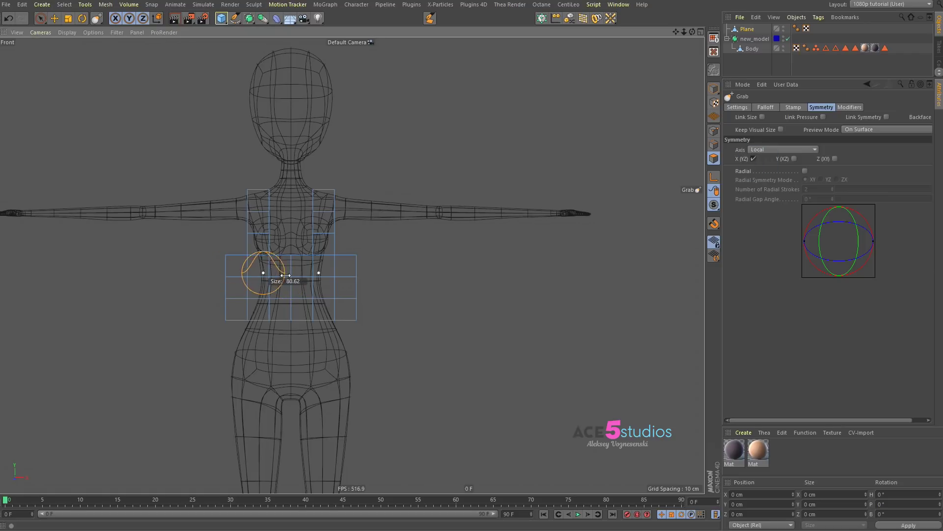
Step: Raise the shoulder straps slightly and flare the garment's lower side edges outward and downward with the Grab brush
left_click_drag(258, 195, 258, 192)
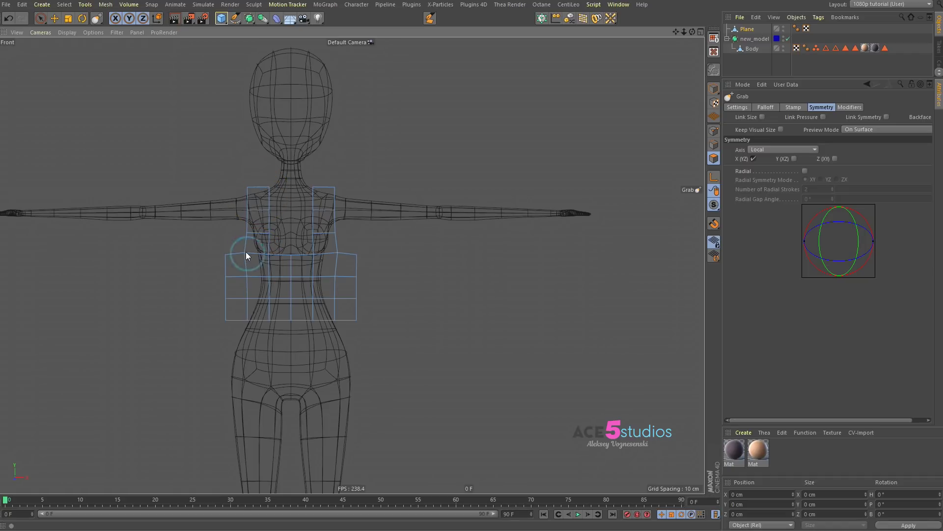
mouse_move(227, 255)
left_mouse_down()
mouse_move(226, 293)
mouse_move(218, 277)
left_mouse_up()
left_click_drag(228, 314, 211, 320)
mouse_move(214, 281)
left_mouse_down()
mouse_move(218, 274)
mouse_move(218, 321)
left_mouse_up()
left_click_drag(230, 289, 228, 289)
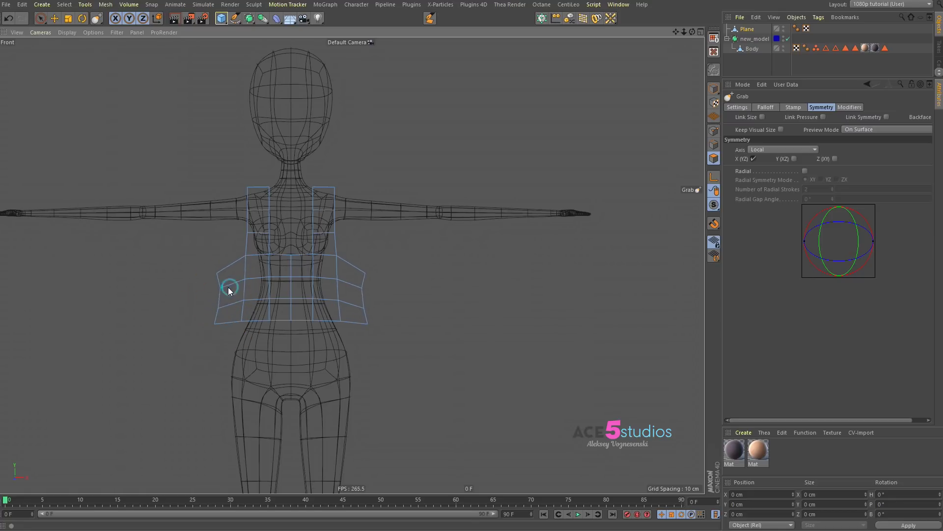
Step: Refine the neckline and shoulder straps with the Grab brush, and pull the centre of the hem slightly down
left_click_drag(269, 261, 274, 256)
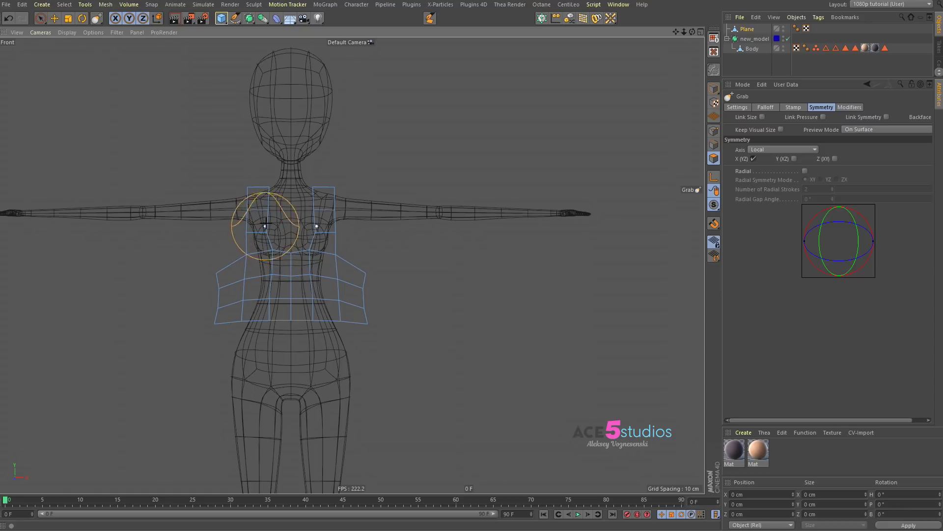
mouse_move(268, 209)
left_mouse_down()
mouse_move(263, 190)
mouse_move(245, 213)
left_mouse_up()
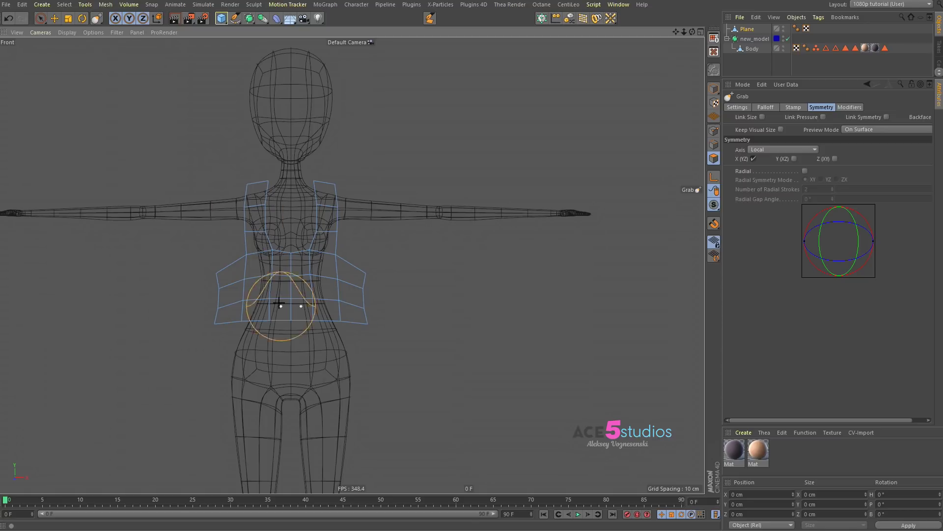
mouse_move(280, 320)
left_mouse_down()
mouse_move(253, 322)
mouse_move(285, 325)
left_mouse_up()
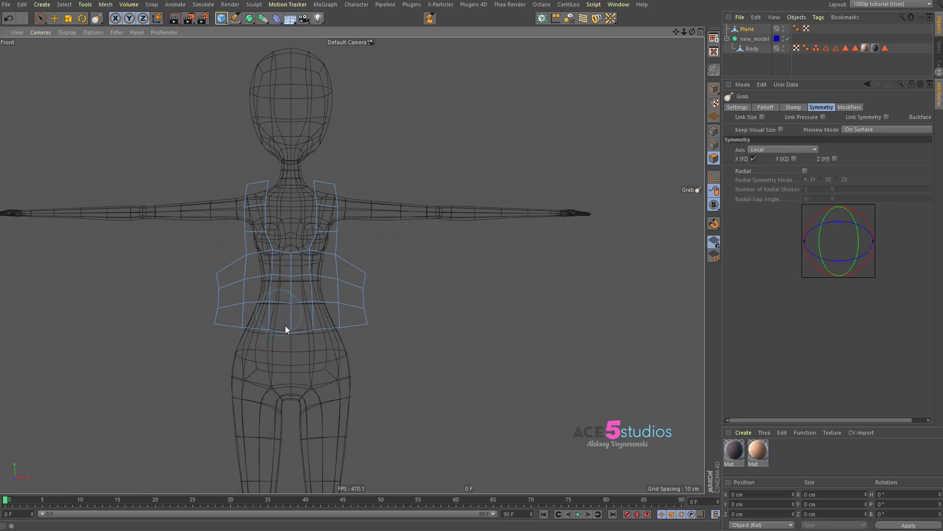
Step: Return to the perspective view of the garment and activate Live Selection
middle_click(339, 268)
middle_click(240, 140)
left_click_drag(479, 345, 385, 316, "alt")
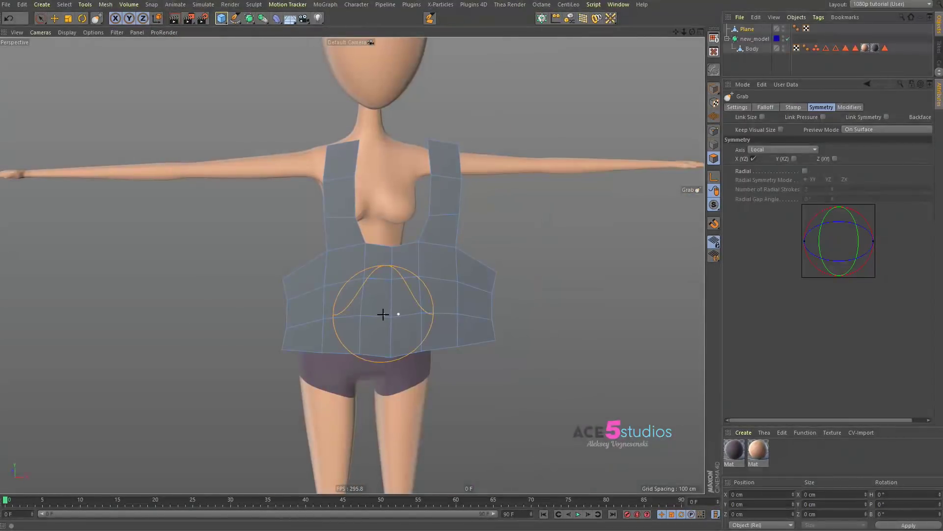
left_click_drag(421, 288, 385, 276, "alt")
left_click_drag(305, 288, 337, 301, "alt")
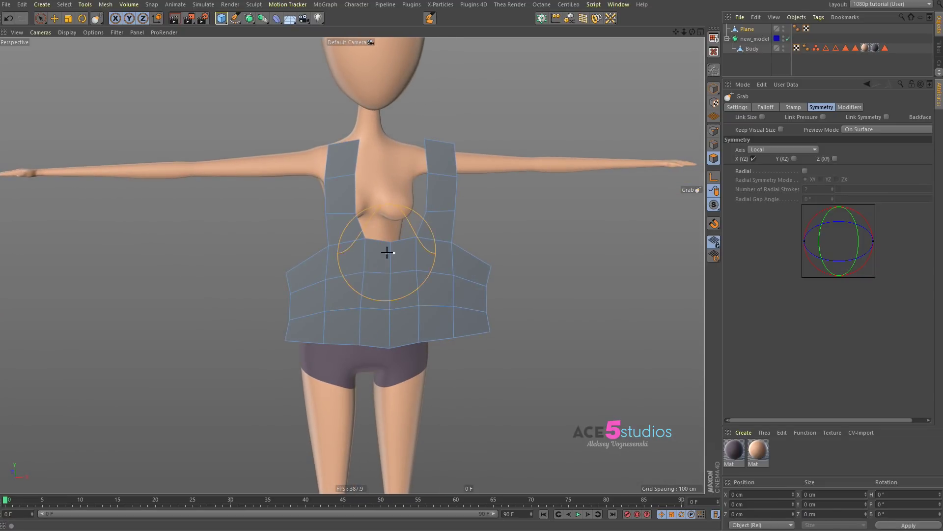
key("9")
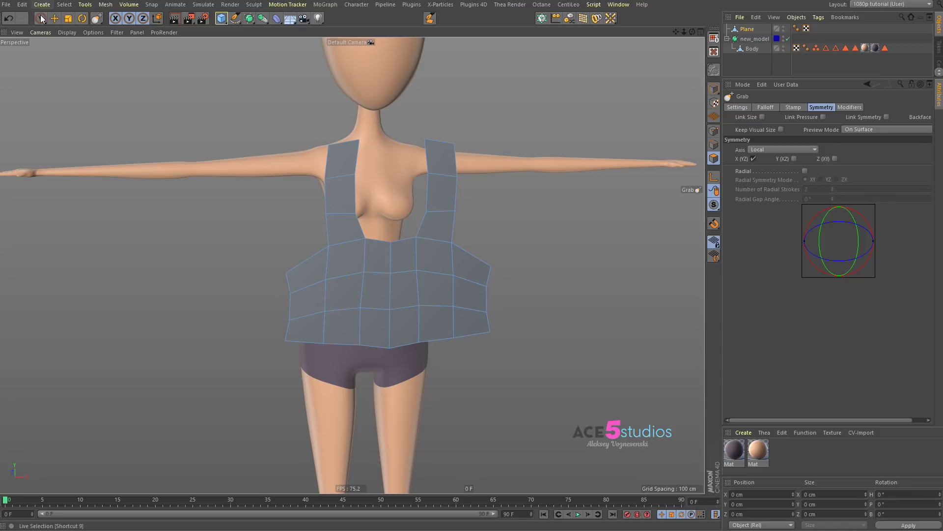
Step: Open the reference clip cloth sim.mp4 in PotPlayer and examine how the example top's open edges are arranged for sewing
left_click_drag(525, 530, 530, 19)
left_click_drag(389, 477, 338, 479)
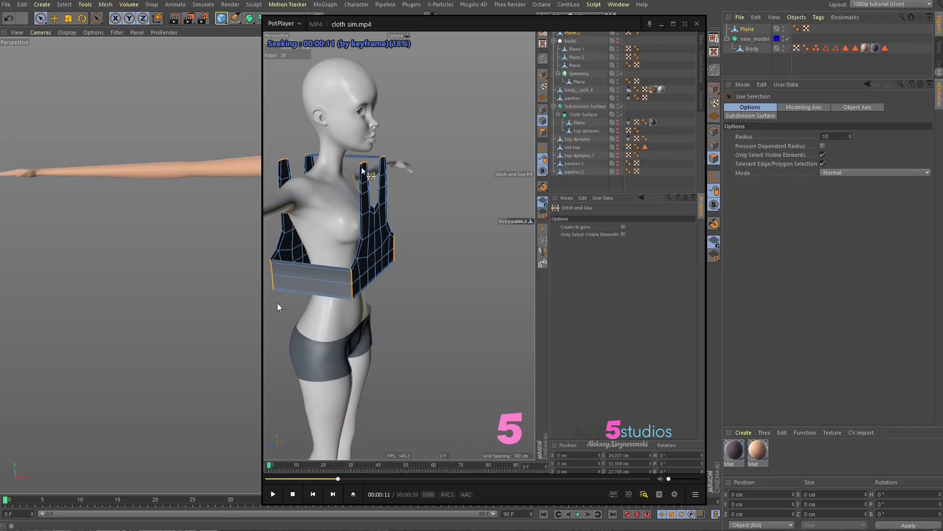
left_click_drag(599, 23, 560, 530)
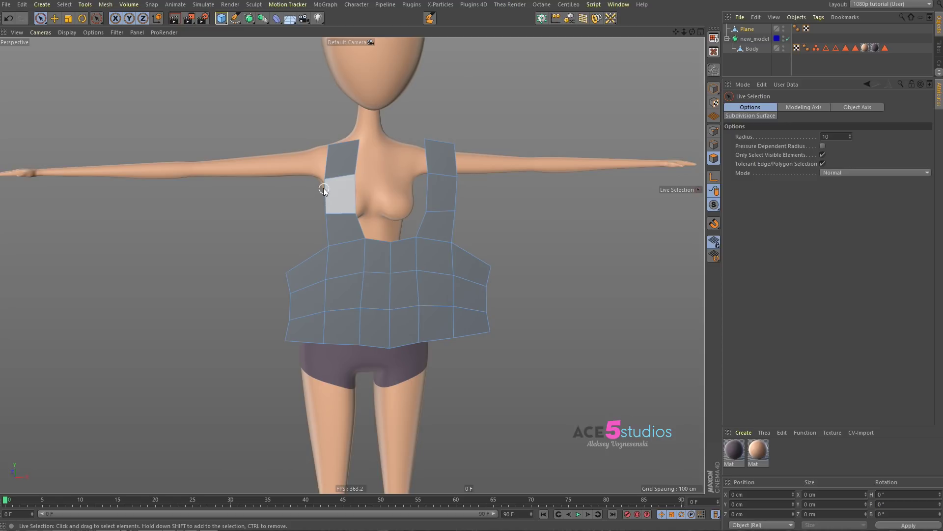
key("2")
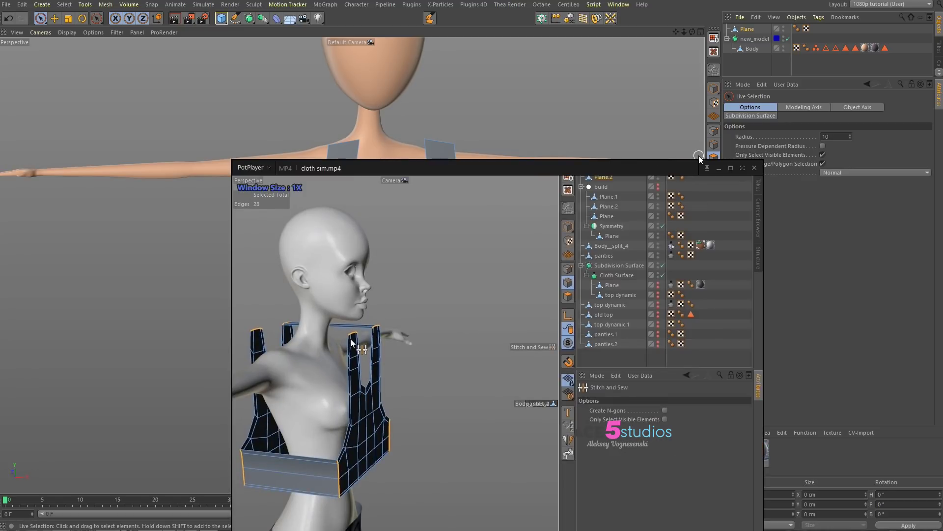
left_click_drag(689, 160, 633, 334)
key("alt+Tab")
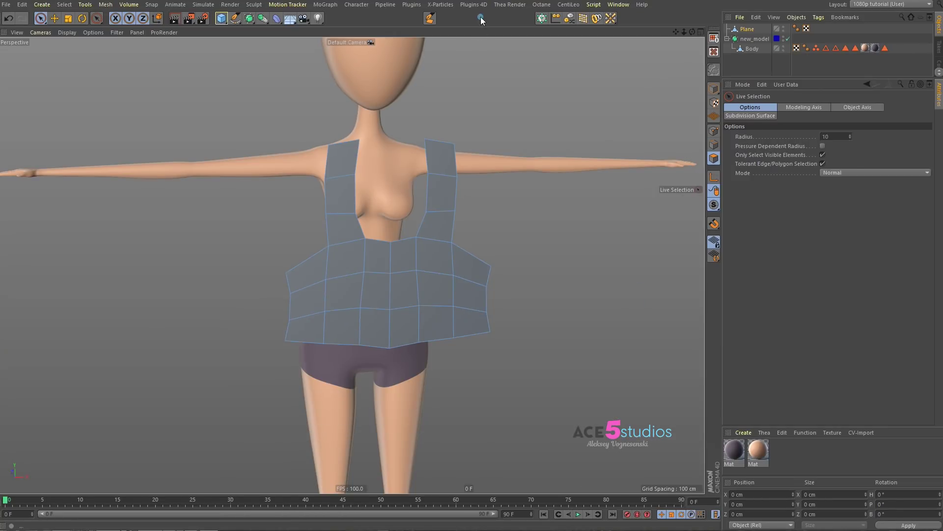
left_click(399, 282)
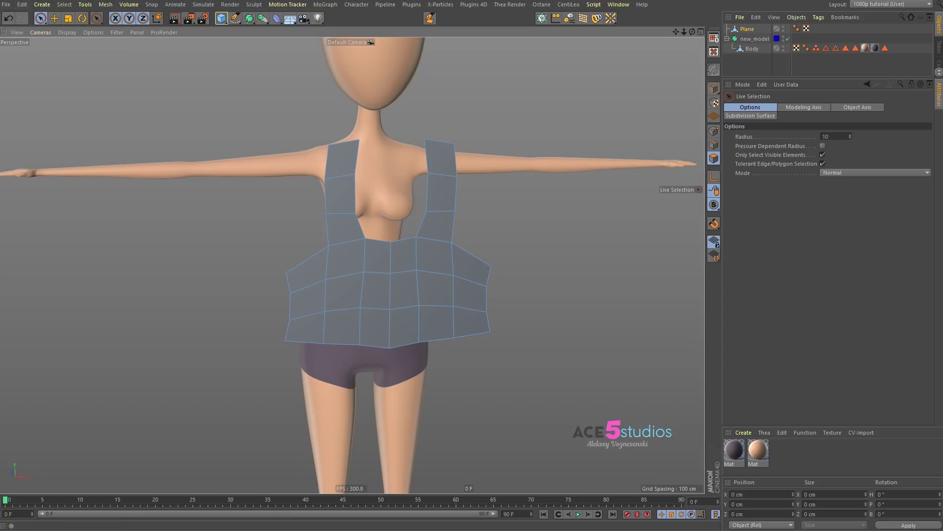
Step: In edge mode, select the outer strap and armhole edges on both sides of the garment
left_click(714, 145)
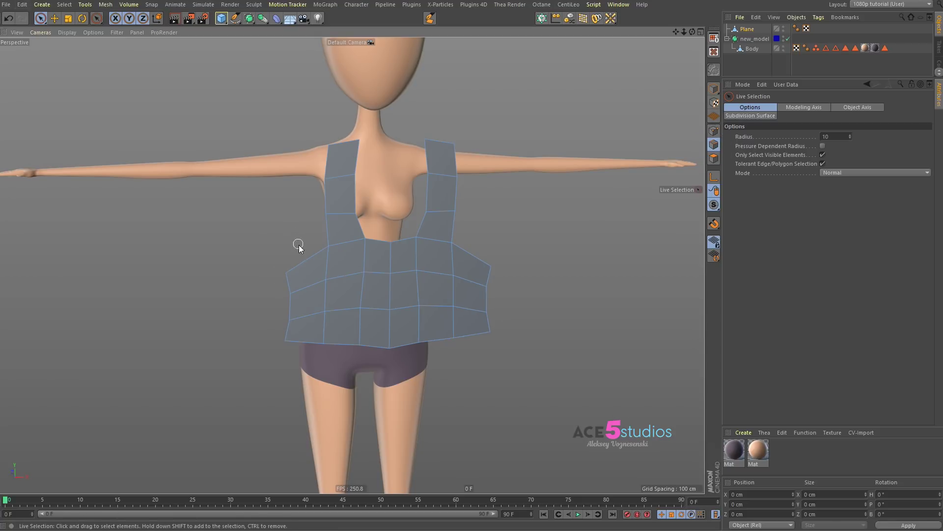
left_click(311, 256)
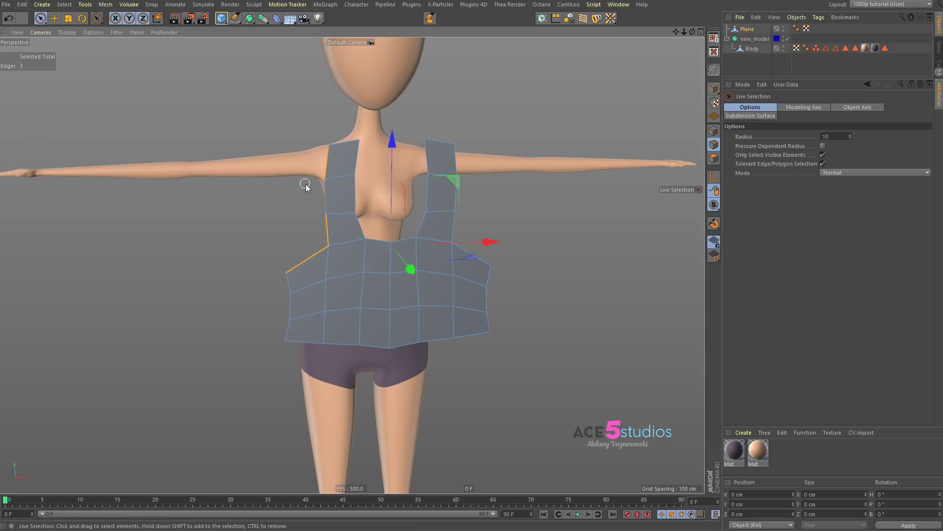
left_click(457, 160, "shift")
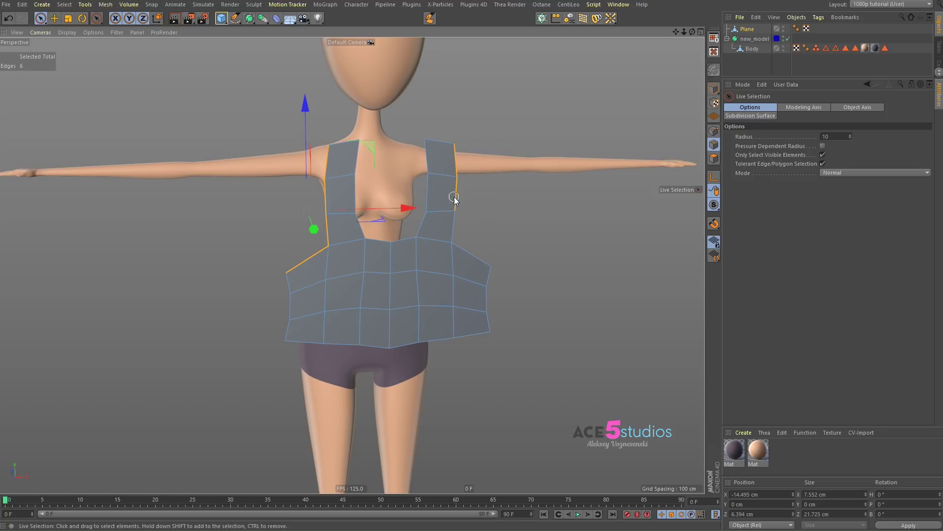
left_click_drag(471, 262, 473, 263, "shift")
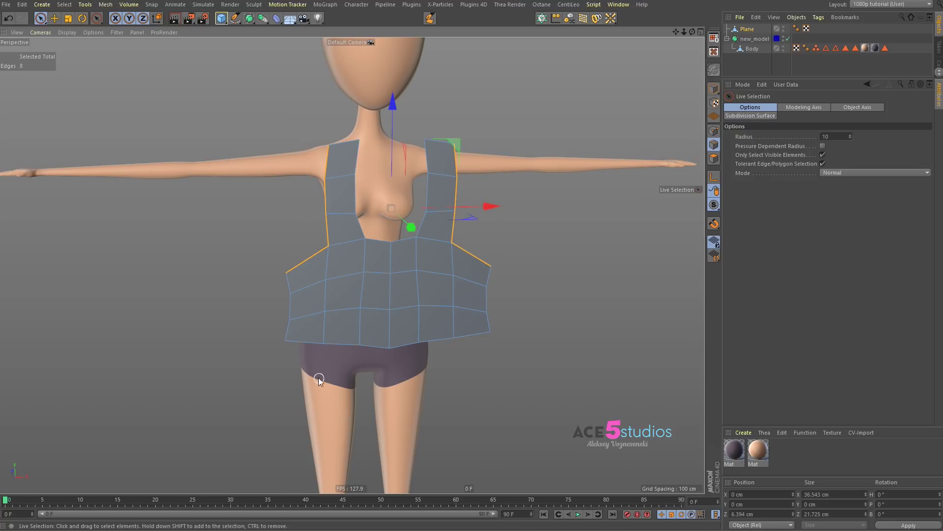
Step: Add the neckline edges, inner strap edges and the whole bottom hem to the edge selection, excluding the interior edges
mouse_move(364, 202)
left_mouse_down("shift")
mouse_move(356, 240)
mouse_move(430, 225)
left_mouse_up("shift")
left_click_drag(431, 171, 423, 242, "ctrl")
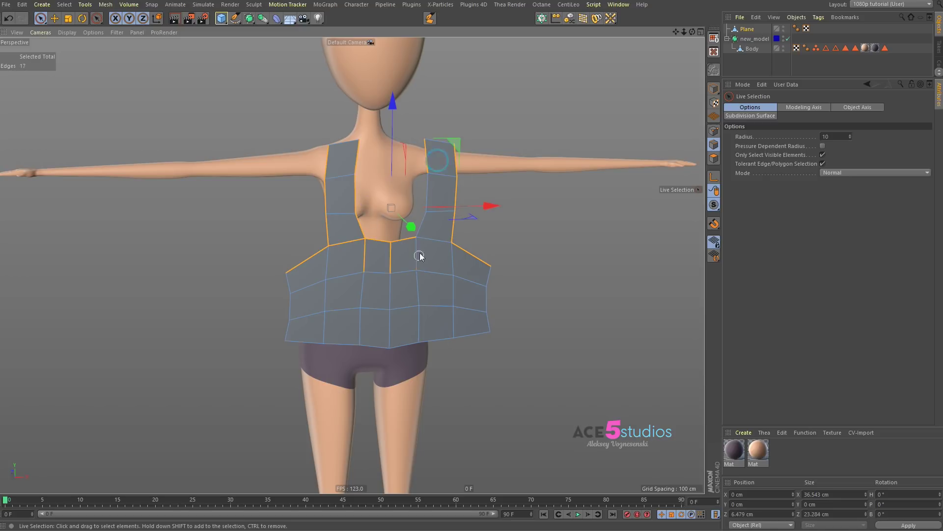
left_click_drag(350, 265, 362, 288, "ctrl")
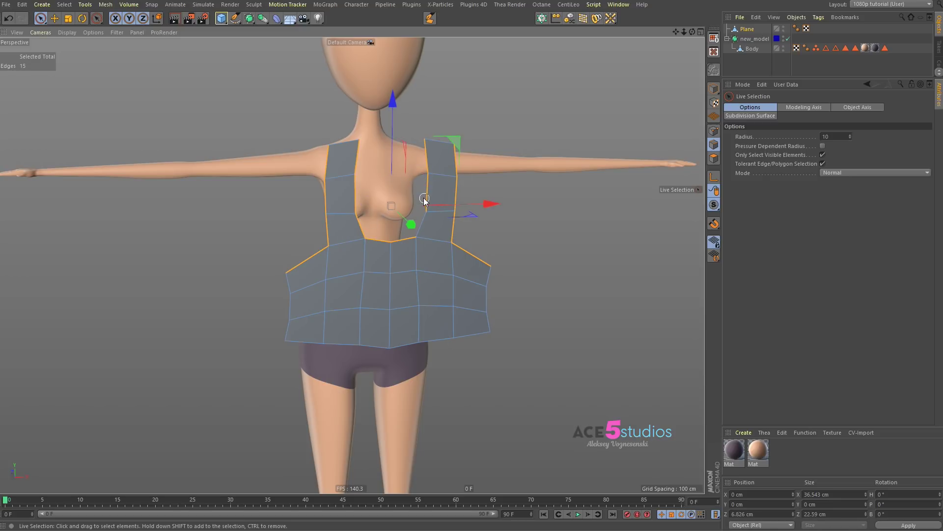
key("e")
double_click(306, 346, "shift")
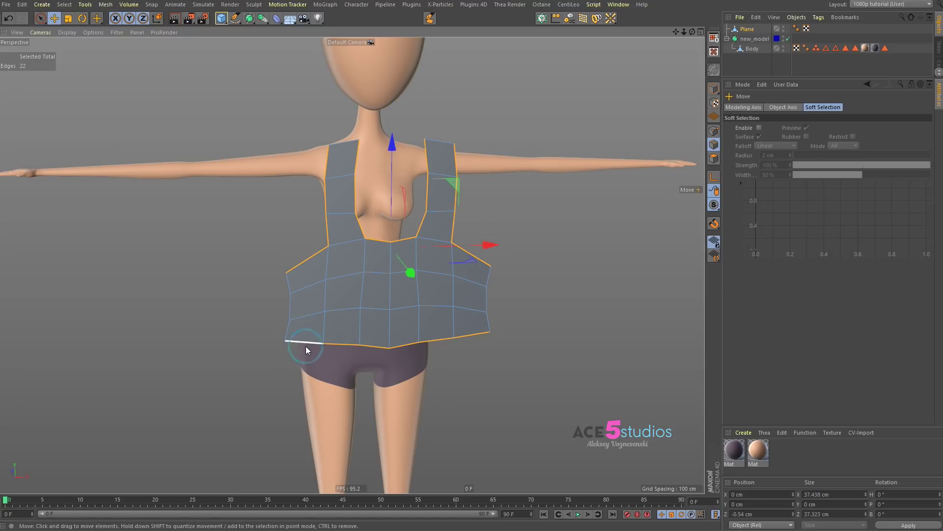
Step: Extrude the selected armhole, neckline and hem edges outward with an offset of 0.88 cm
left_click_drag(415, 307, 384, 302, "alt")
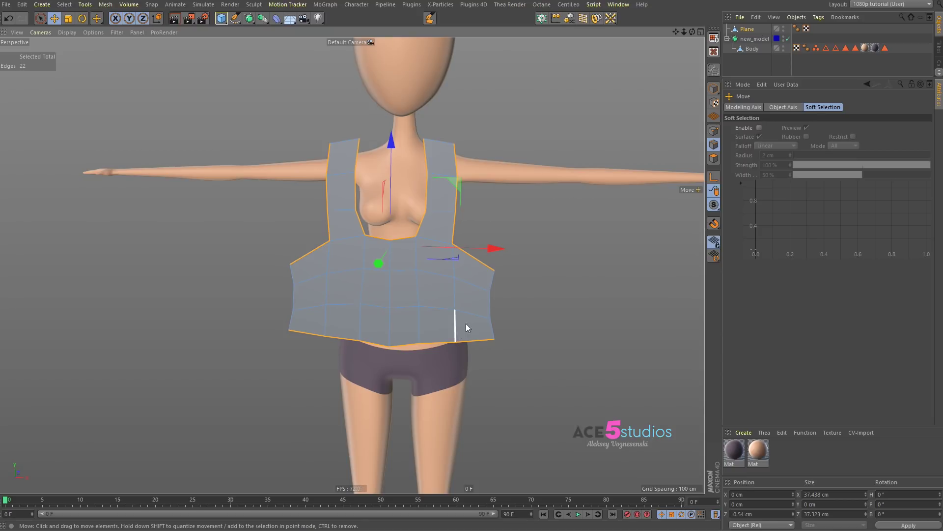
scroll(504, 296, "up", 3)
key("d")
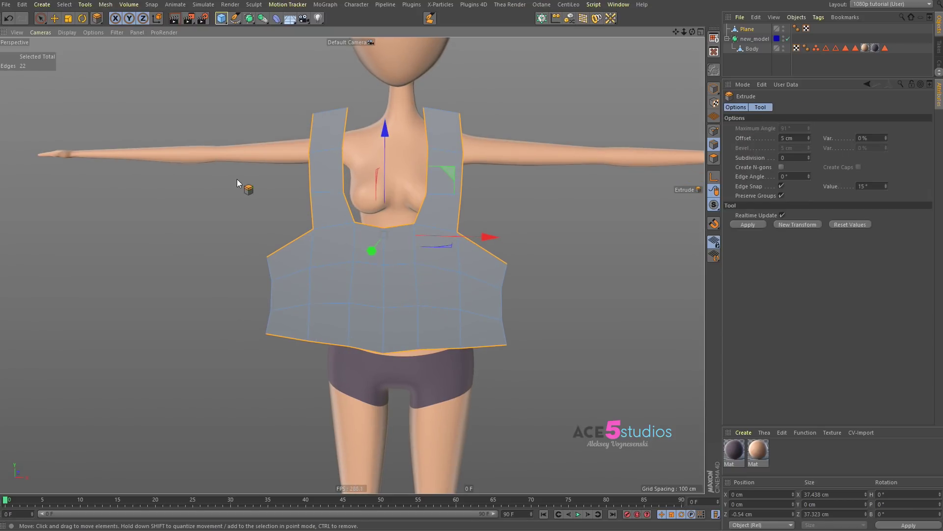
mouse_move(489, 296)
left_mouse_down()
mouse_move(514, 296)
mouse_move(495, 296)
left_mouse_up()
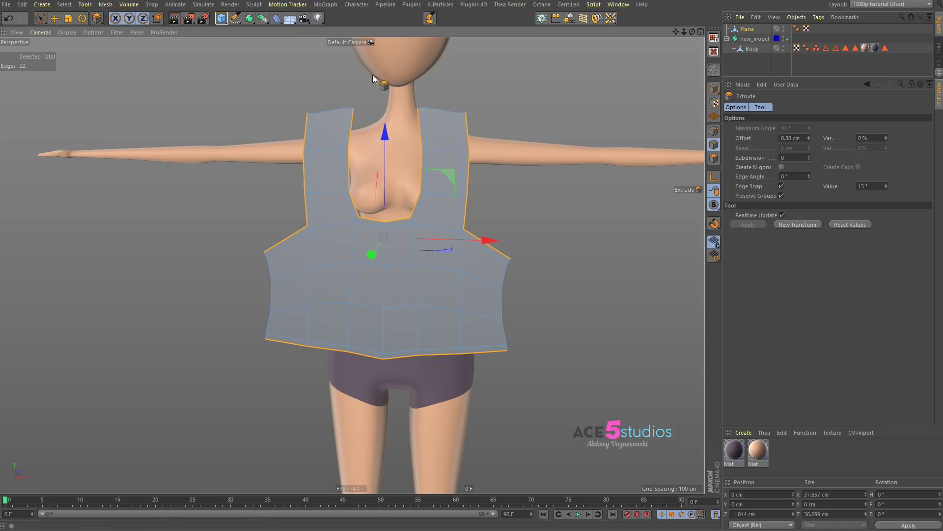
right_click_drag(316, 107, 391, 98, "alt")
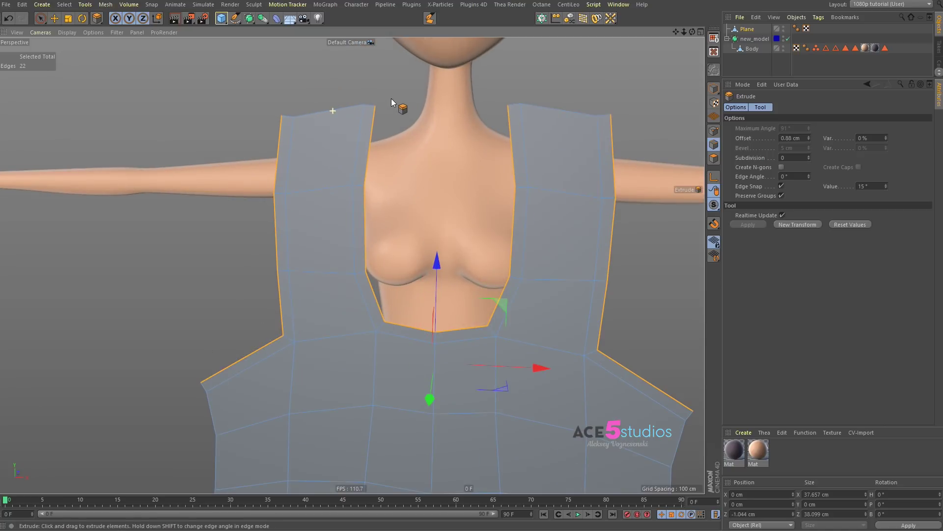
Step: In point mode and the front view, pull the shoulder straps inward and raise the neckline's lower corners into a V with the Grab brush
key("Return")
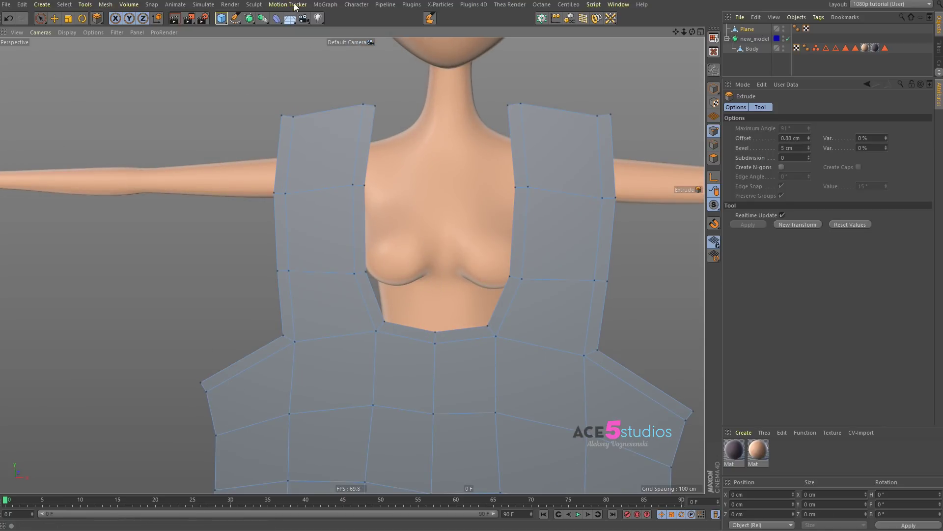
left_click(259, 5)
mouse_move(288, 56)
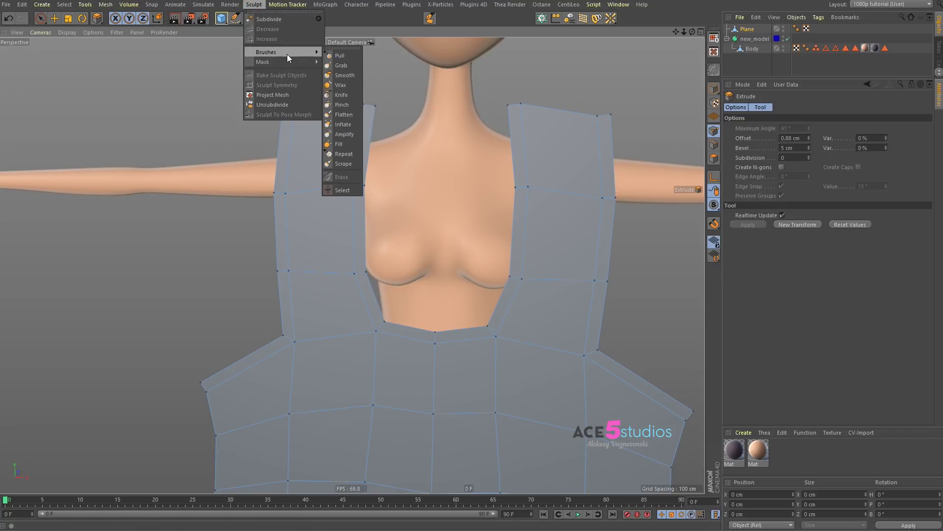
left_click(344, 68)
middle_click(484, 147)
middle_click(463, 368)
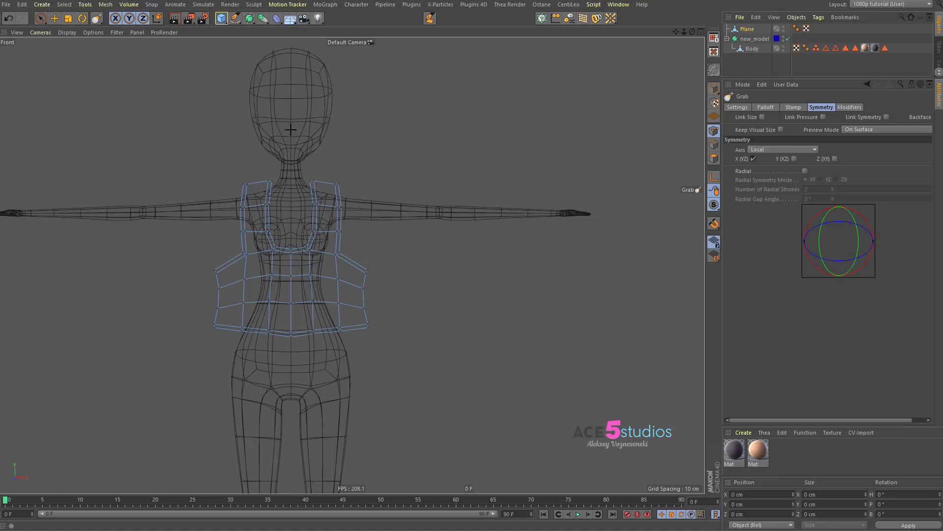
scroll(228, 157, "up", 5)
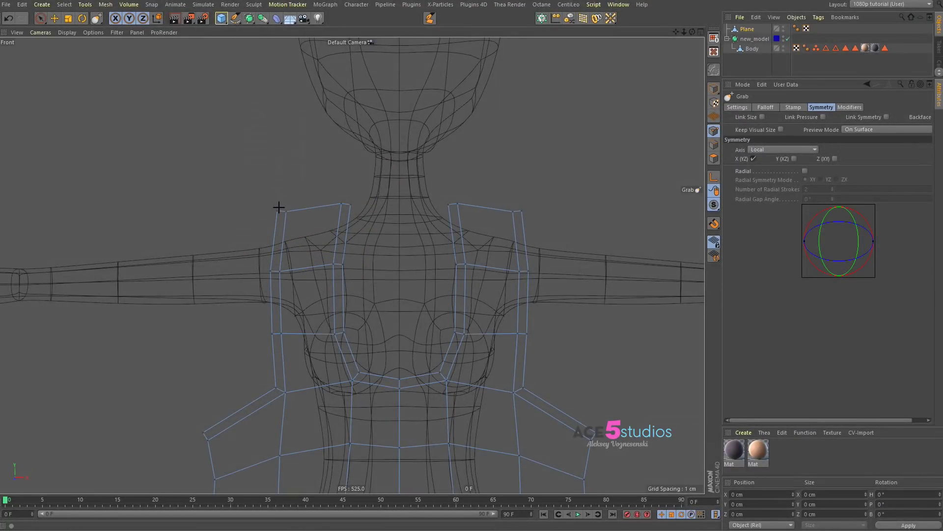
mouse_move(278, 215)
left_mouse_down()
mouse_move(275, 222)
mouse_move(296, 209)
left_mouse_up()
left_click_drag(278, 268, 297, 270)
mouse_move(278, 333)
left_mouse_down()
mouse_move(360, 309)
mouse_move(350, 316)
left_mouse_up()
left_click_drag(353, 376, 366, 350)
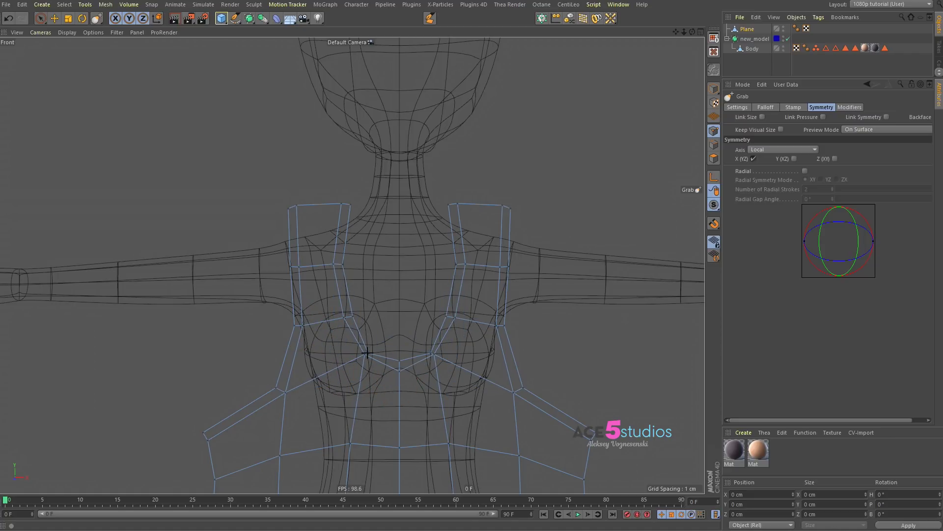
left_click_drag(365, 352, 373, 344)
Step: Straighten the hem upward and pull the garment's sides and waist inward with the Grab brush to narrow the lower body
middle_click_drag(472, 351, 463, 227, "alt")
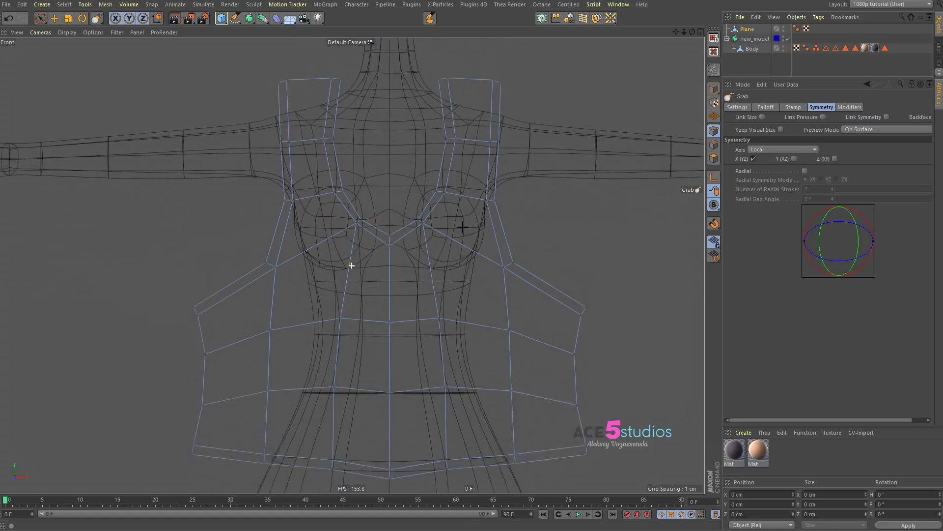
mouse_move(411, 280)
middle_mouse_down()
mouse_move(512, 274)
mouse_move(498, 289)
middle_mouse_up()
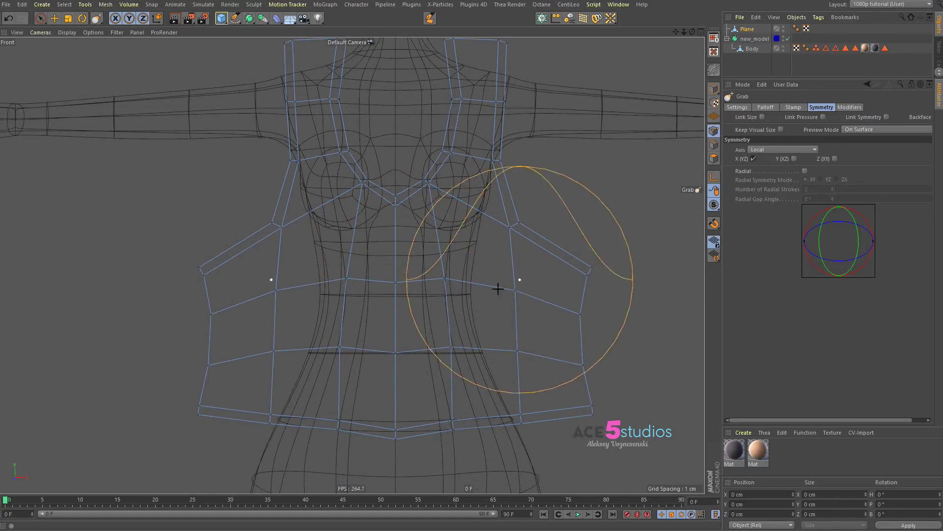
left_click_drag(233, 382, 232, 378)
left_click_drag(382, 427, 381, 417)
left_click_drag(225, 269, 256, 272)
left_click_drag(211, 340, 231, 346)
left_click_drag(216, 371, 219, 372)
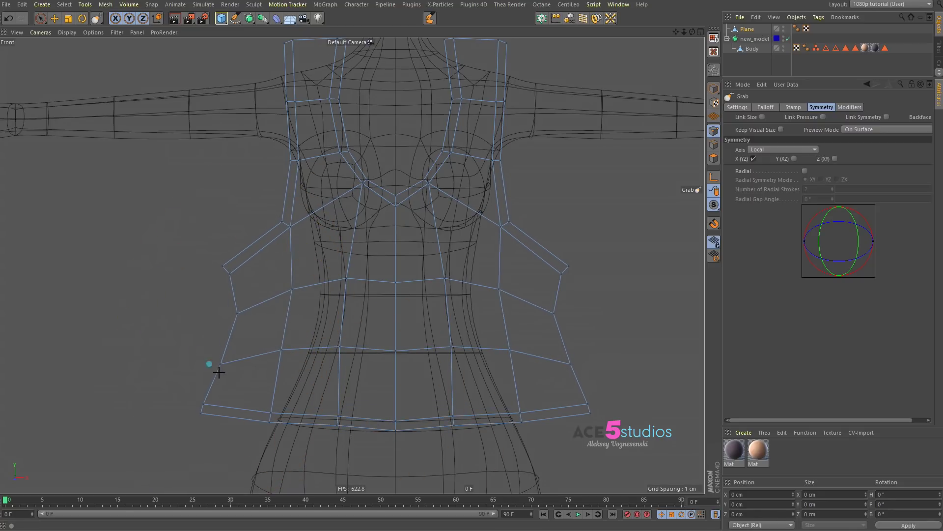
left_click_drag(215, 405, 248, 415)
left_click_drag(240, 258, 274, 249)
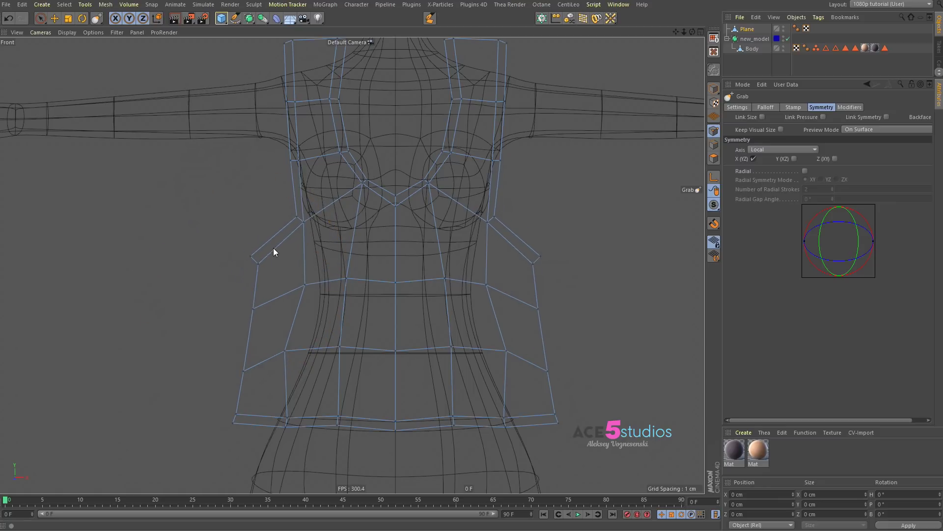
left_click_drag(304, 335, 324, 339)
Step: In the perspective view, select all garment polygons, store them in a polygon selection tag, and switch to edge mode
middle_click(362, 177)
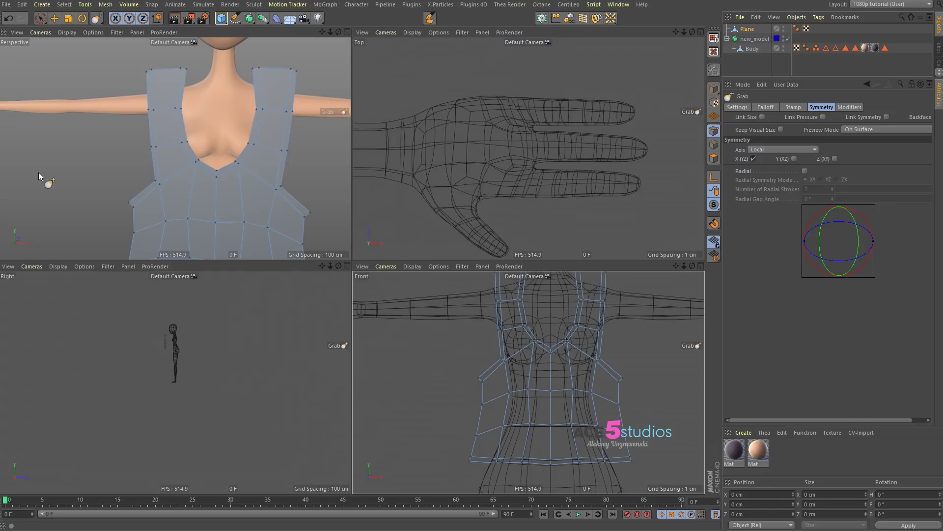
left_click_drag(190, 154, 257, 160, "alt")
right_click_drag(257, 160, 223, 187, "alt")
left_click_drag(224, 187, 171, 187, "alt")
key("Return")
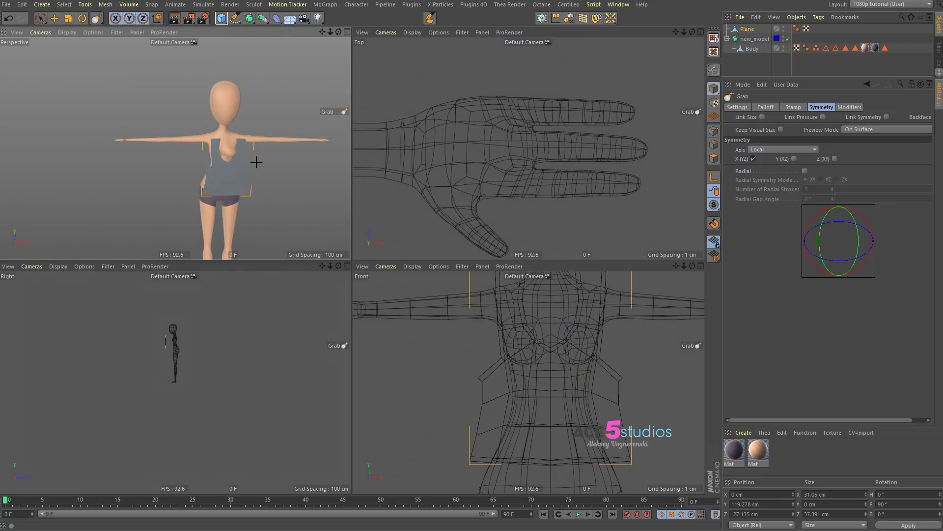
middle_click(257, 162)
middle_click_drag(474, 280, 381, 232, "alt")
right_click_drag(382, 232, 472, 217, "alt")
key("Return")
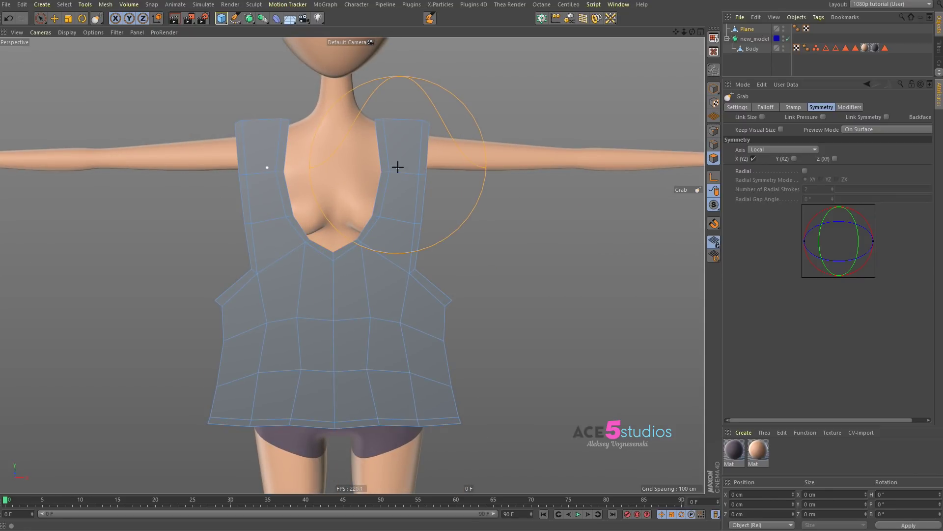
key("Return")
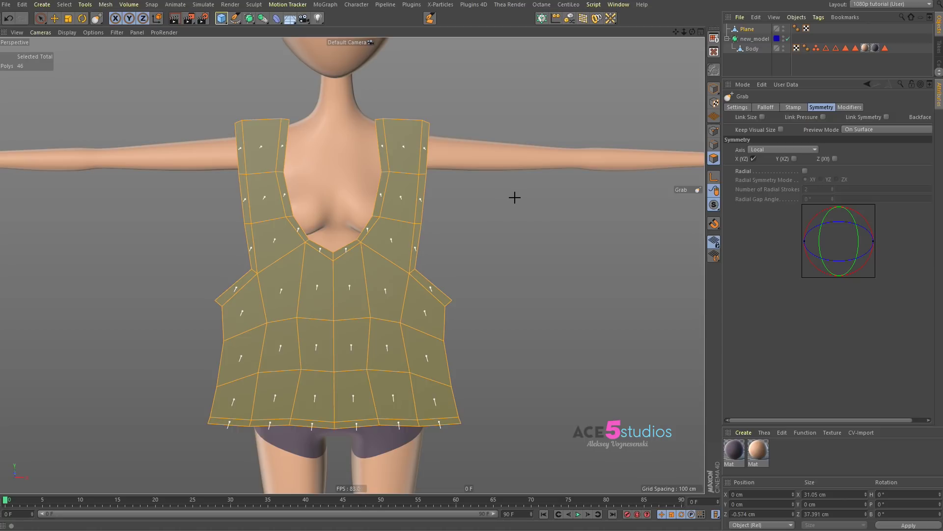
left_click(64, 5)
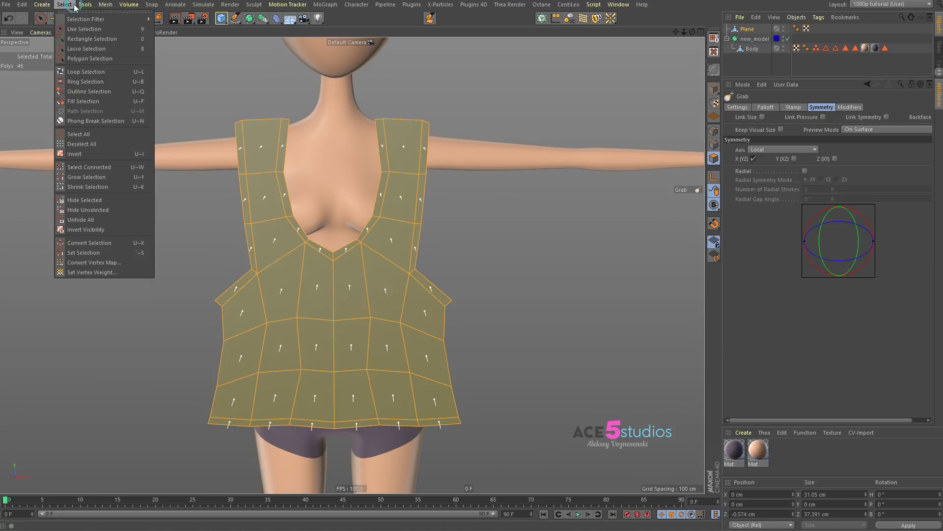
left_click(133, 253)
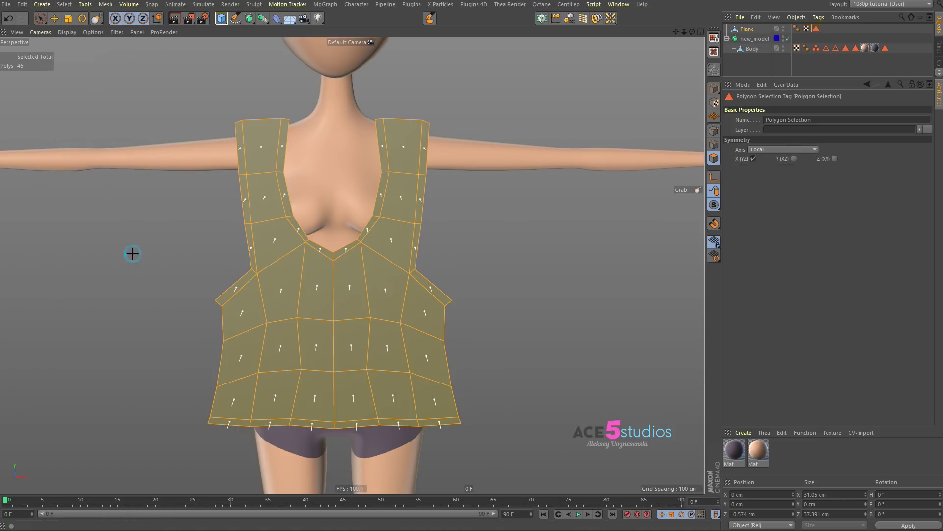
key("Return")
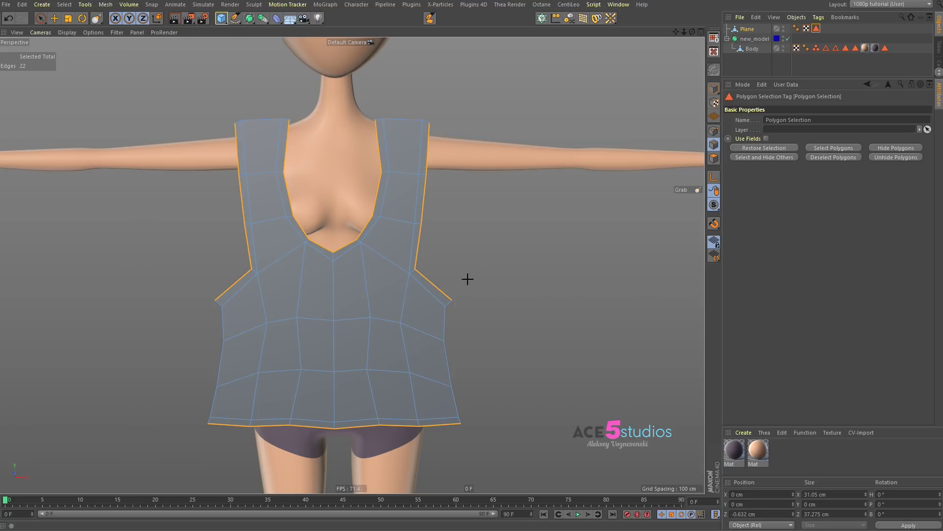
Step: Select the shoulder-strap top edges and both outer side edges with Rectangle Selection, and store them in an edge selection tag
left_click_drag(41, 19, 449, 123)
left_click_drag(346, 88, 486, 143)
left_click_drag(478, 279, 441, 459, "shift")
left_click_drag(172, 267, 225, 436, "shift")
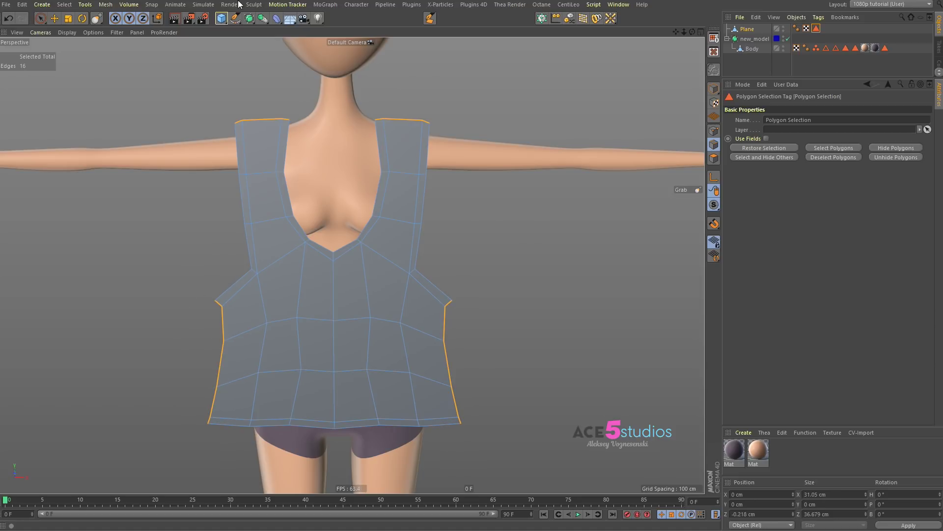
left_click(64, 4)
left_click(84, 260)
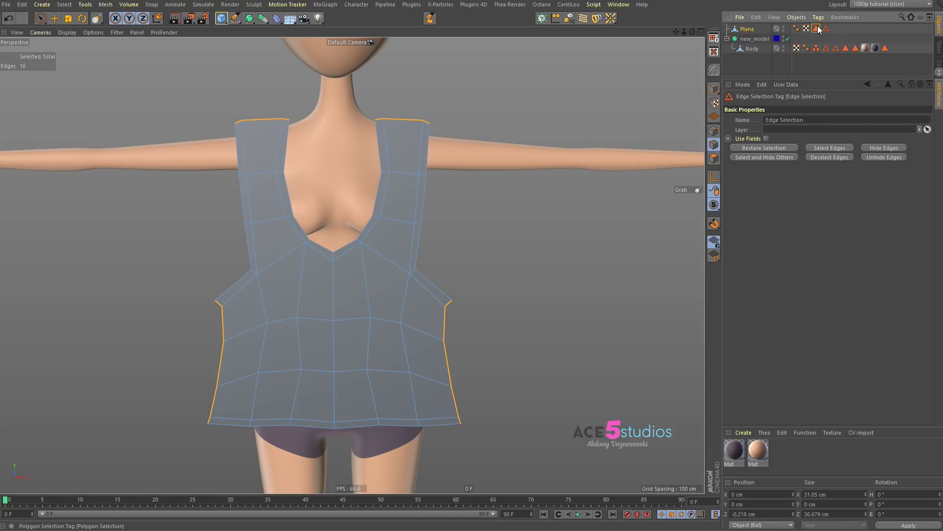
left_click(826, 28)
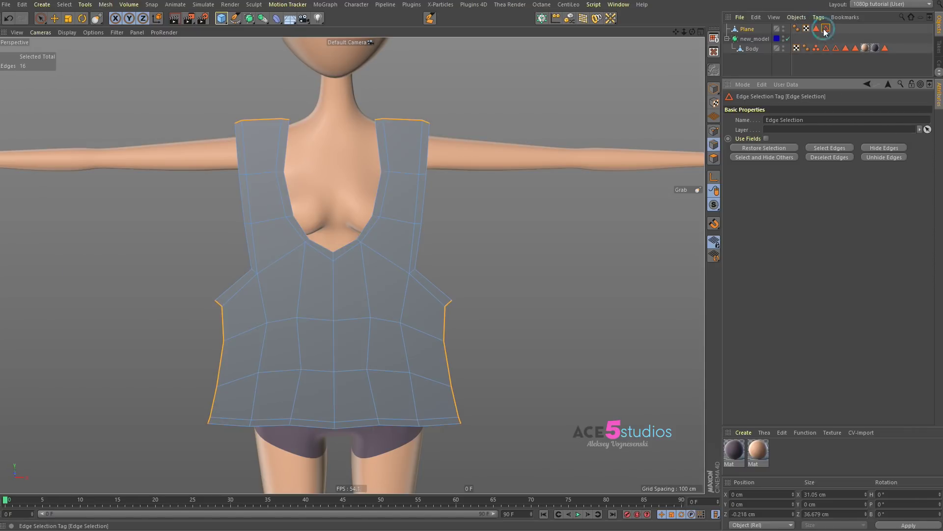
Step: In model mode, move the whole garment panel to just in front of the character's chest
left_click(748, 29)
left_click_drag(312, 261, 285, 286, "alt")
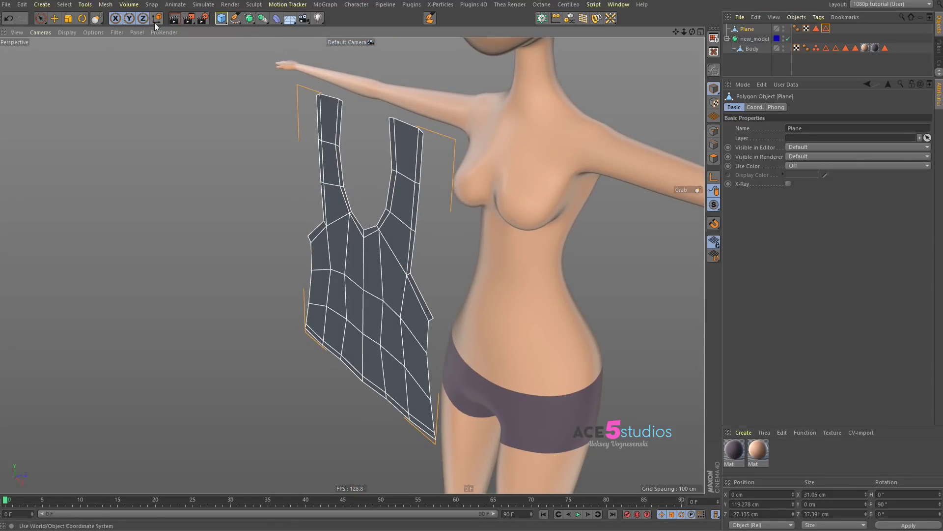
left_click(53, 19)
middle_click_drag(436, 346, 386, 314, "alt")
right_click_drag(386, 314, 336, 318, "alt")
left_click_drag(279, 305, 432, 216, "alt")
Step: Duplicate the garment panel, rotate the copy 180° and place it behind the character's back
key("ctrl+c")
key("ctrl+v")
key("r")
key("e")
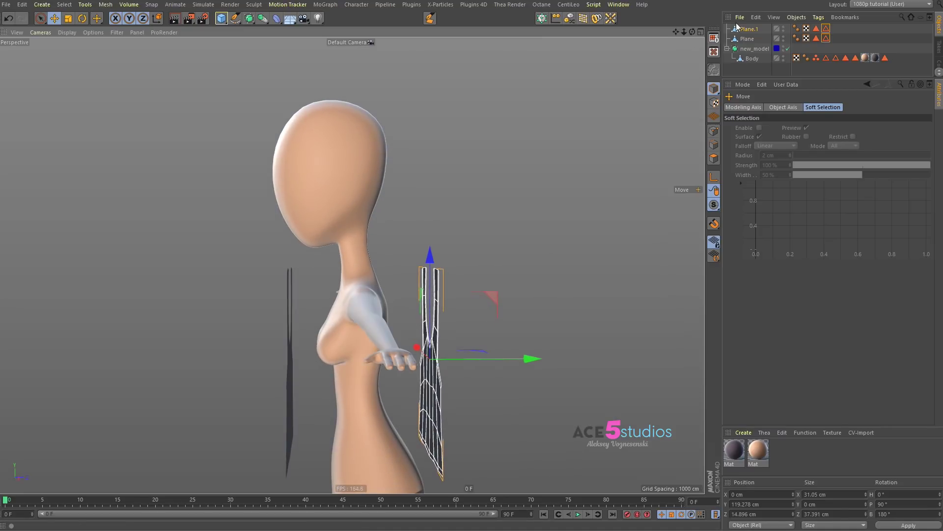
Step: Merge the front and back panels into one object with Connect Objects + Delete
left_click(749, 38, "shift")
right_click(748, 38)
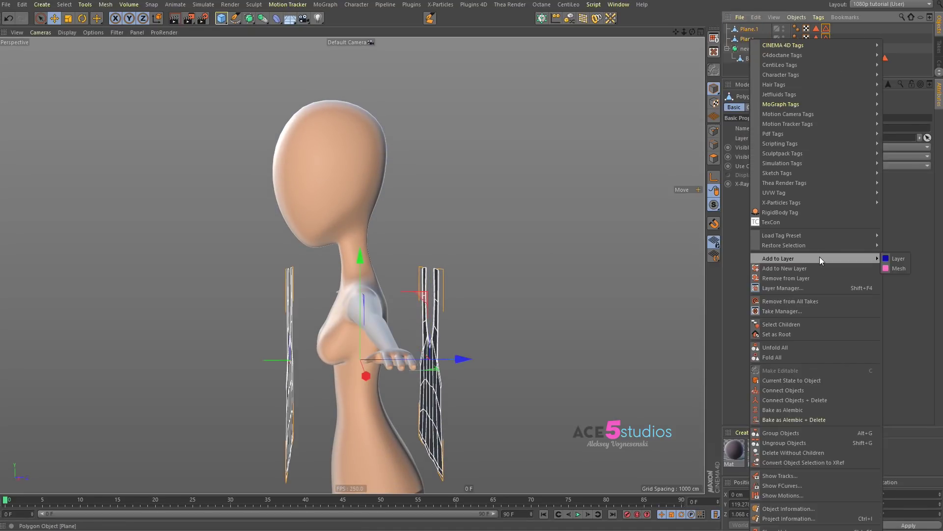
left_click(835, 398)
left_click_drag(361, 325, 475, 342, "alt")
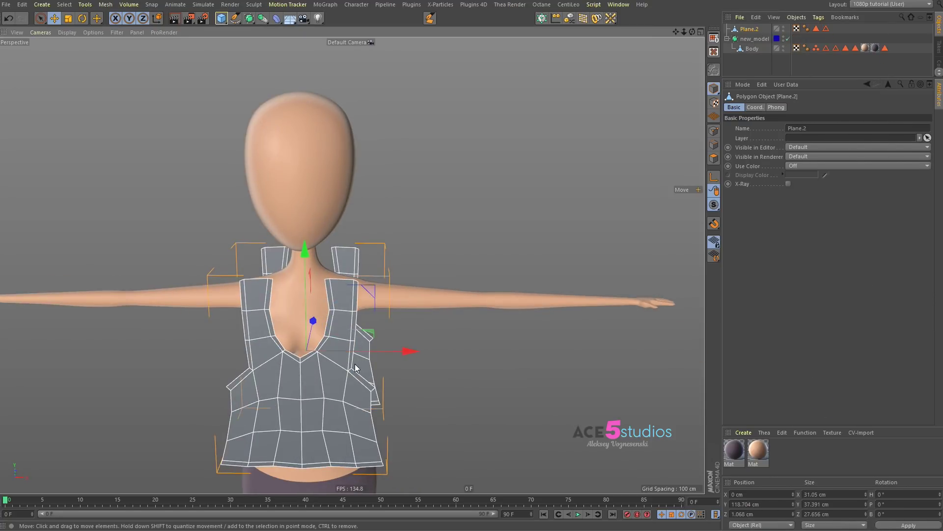
key("Return")
left_click_drag(429, 313, 368, 325, "alt")
right_click(450, 180)
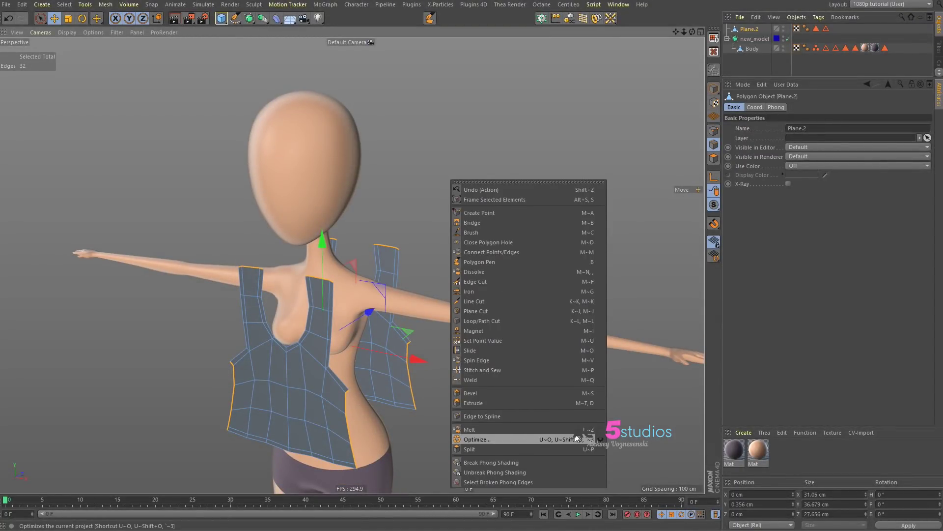
left_click(444, 61)
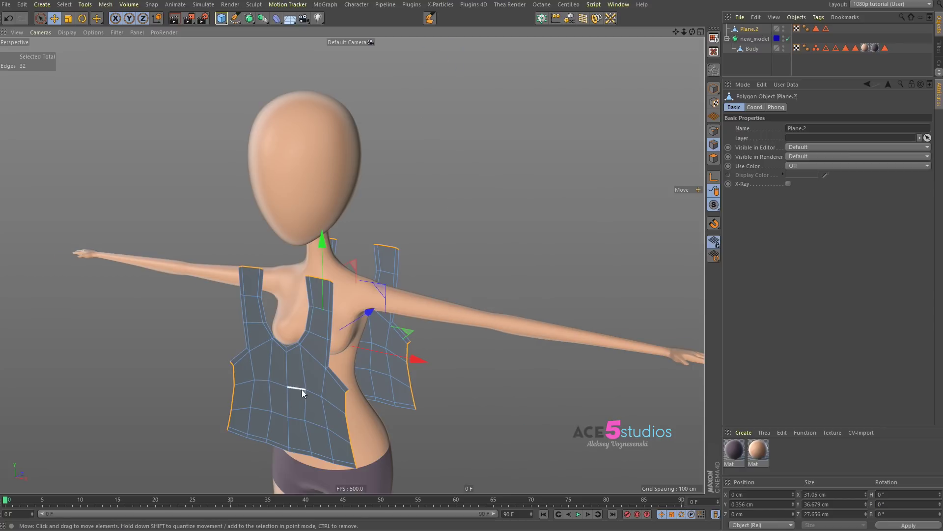
Step: In point mode and the front view, move the protruding underarm corner points on the viewer's right side upward and inward
left_click_drag(303, 391, 318, 415, "alt")
right_click_drag(319, 414, 373, 375, "alt")
left_click_drag(379, 336, 353, 346, "alt")
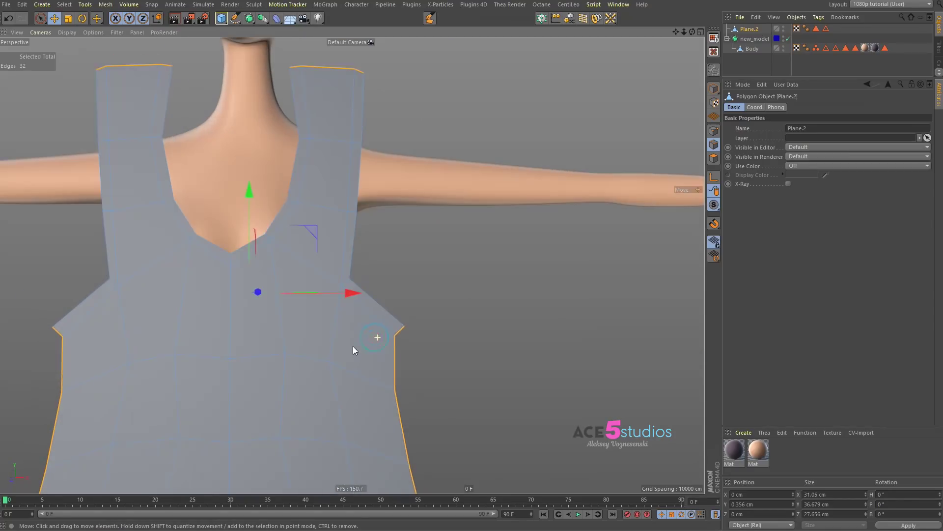
key("Return")
left_click(404, 325)
left_click(421, 377)
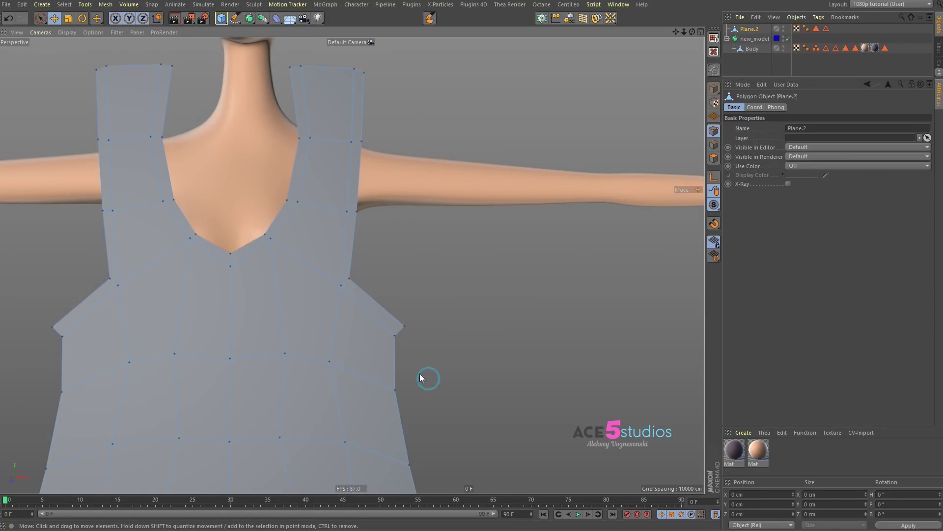
left_click_drag(302, 235, 345, 240, "alt")
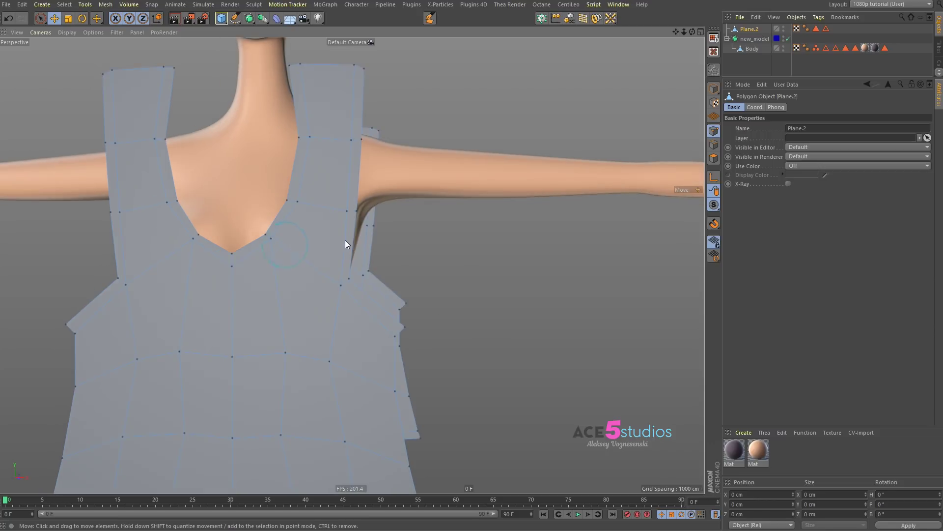
middle_click(345, 240)
middle_click_drag(624, 377, 556, 352, "alt")
right_click_drag(556, 335, 625, 337, "alt")
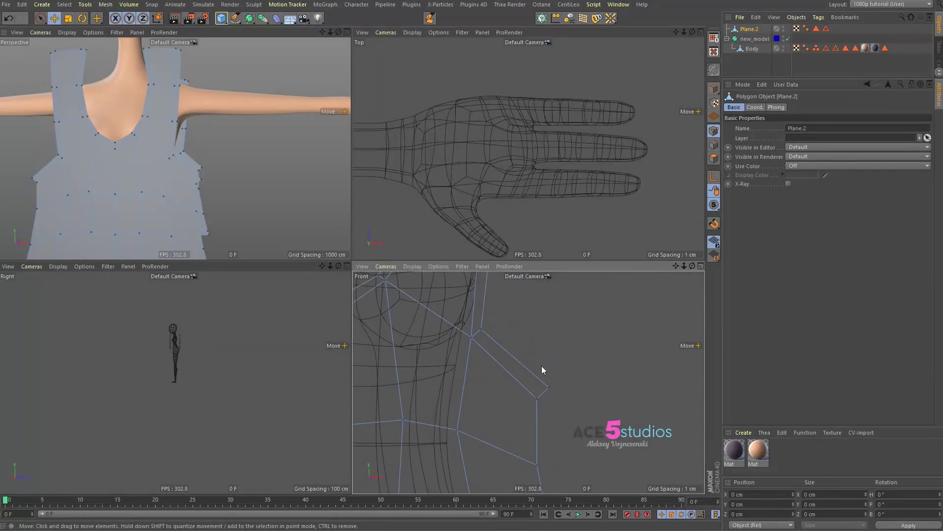
right_click_drag(541, 366, 567, 418)
left_click_drag(567, 417, 554, 404)
middle_click_drag(489, 405, 550, 298, "alt")
right_click_drag(551, 298, 512, 324, "alt")
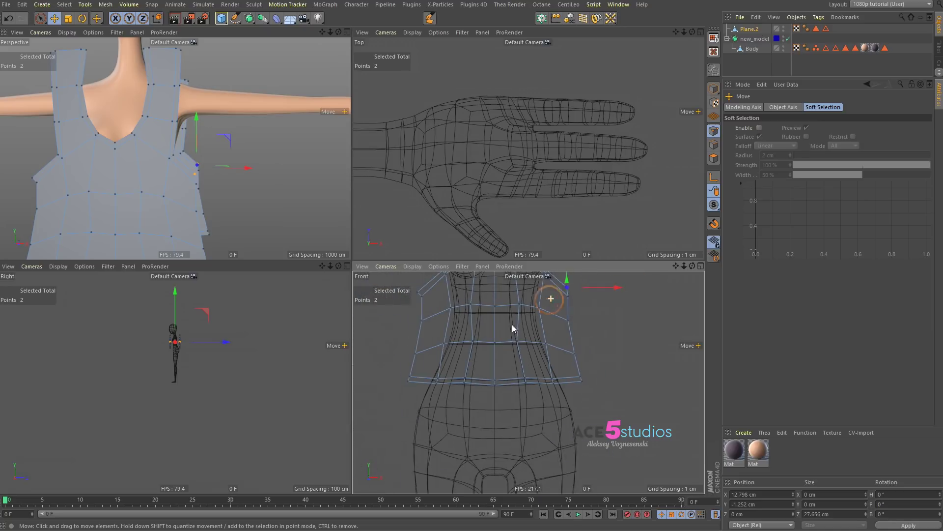
Step: Move the matching underarm corner points on the opposite side of the garment upward and inward to mirror the first side
middle_click_drag(435, 312, 493, 384, "alt")
right_click_drag(493, 383, 508, 381, "alt")
right_click_drag(471, 352, 460, 382)
left_click_drag(460, 382, 473, 366)
middle_click_drag(556, 323, 505, 430, "alt")
right_click_drag(507, 431, 513, 430, "alt")
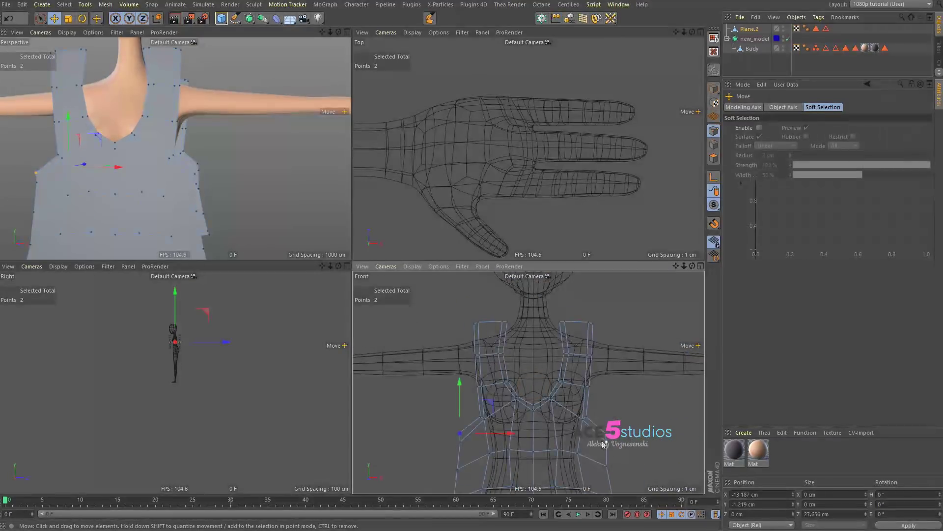
middle_click_drag(604, 445, 591, 397, "alt")
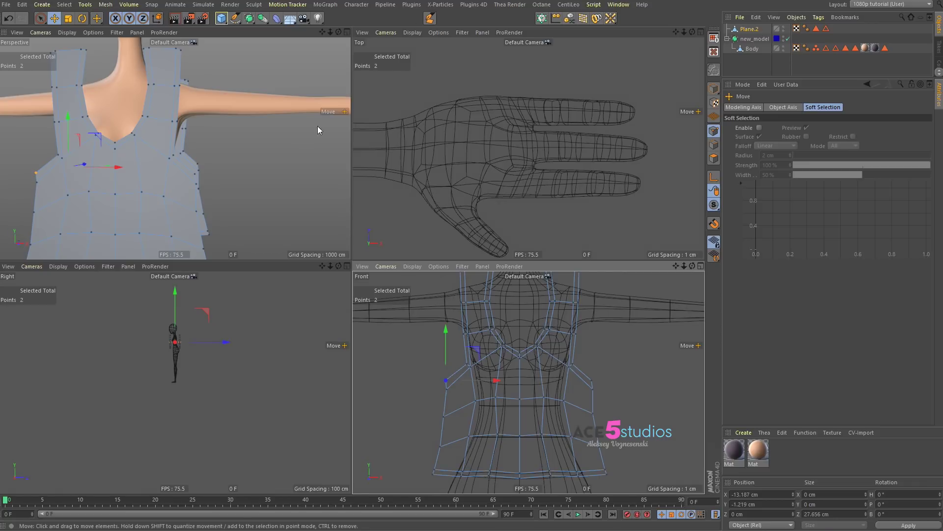
middle_click(263, 135)
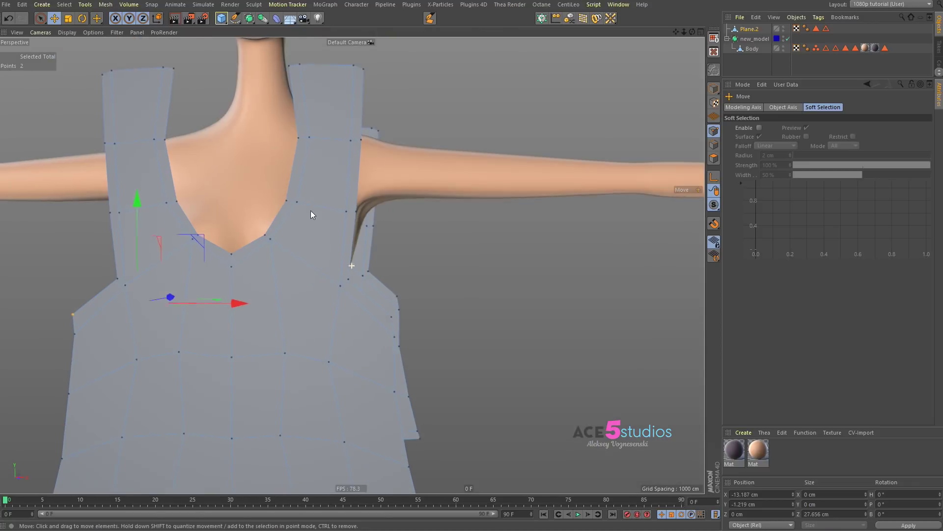
Step: In edge mode, join the side edges of the front and back panels under the character's left arm with Stitch and Sew
right_click_drag(312, 211, 253, 246, "alt")
key("Return")
left_click_drag(318, 185, 268, 263, "alt")
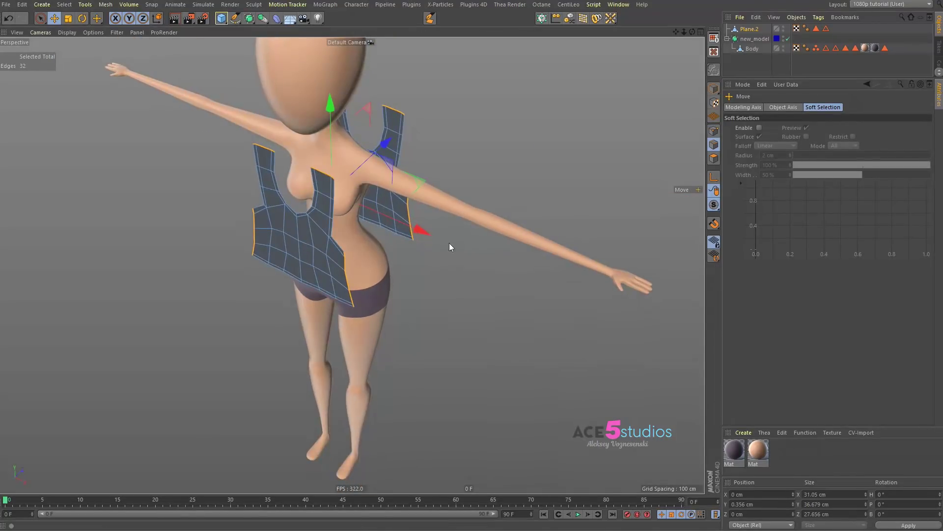
right_click(456, 276)
left_click(510, 465)
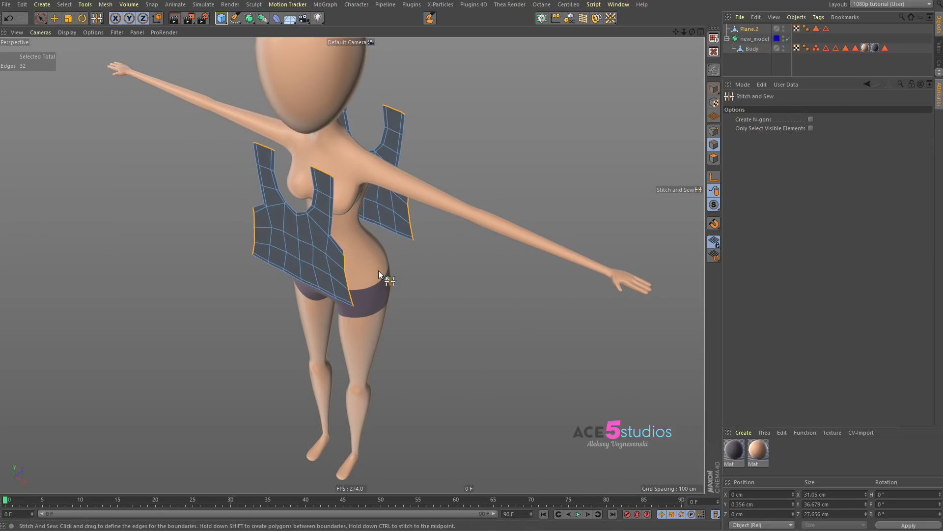
scroll(389, 251, "up", 5)
left_click_drag(314, 247, 475, 248)
key("ctrl+z")
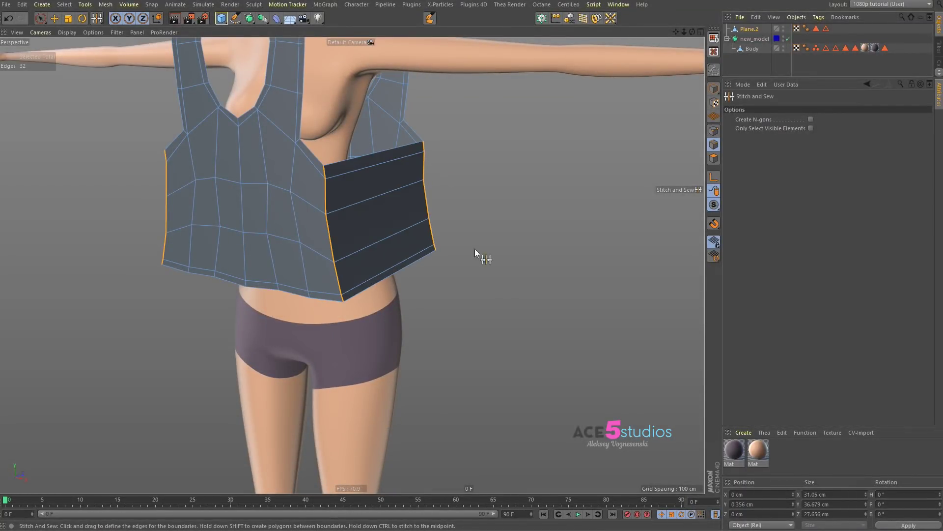
Step: Stitch the front and back strap ends together over the character's shoulder
left_click_drag(348, 219, 275, 210, "alt")
left_click_drag(394, 121, 609, 322, "alt")
left_click_drag(413, 310, 609, 330, "alt")
right_click_drag(348, 128, 359, 174, "alt")
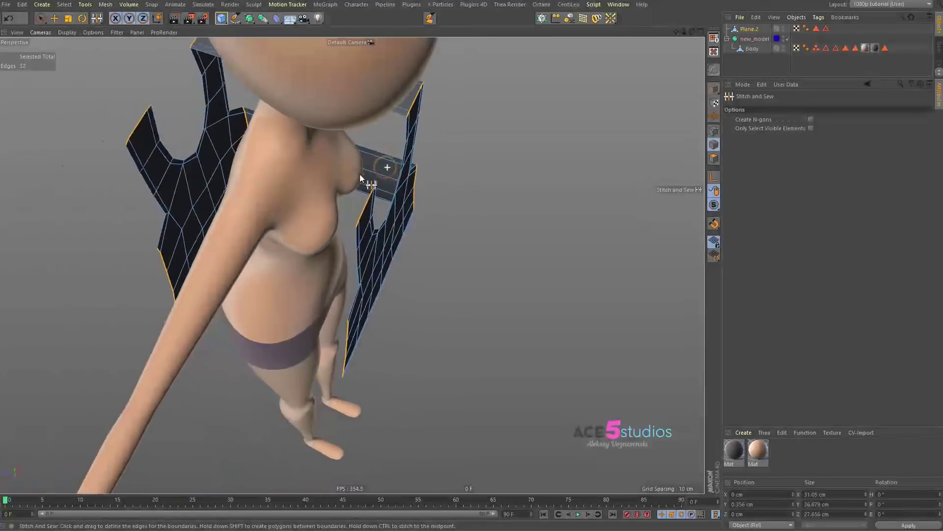
left_click_drag(360, 175, 330, 197, "alt")
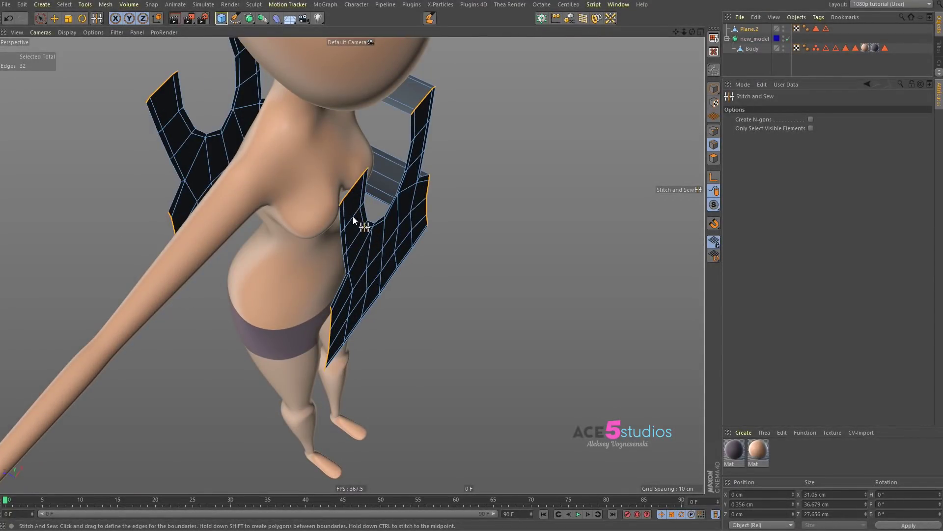
Step: Stitch the remaining shoulder strap and the remaining open side edges together between the front and back panels
left_click_drag(342, 198, 332, 154)
left_click_drag(364, 351, 169, 383, "alt")
left_click_drag(369, 312, 310, 308, "alt")
left_click_drag(383, 287, 339, 349, "alt")
left_click_drag(352, 266, 327, 305, "alt")
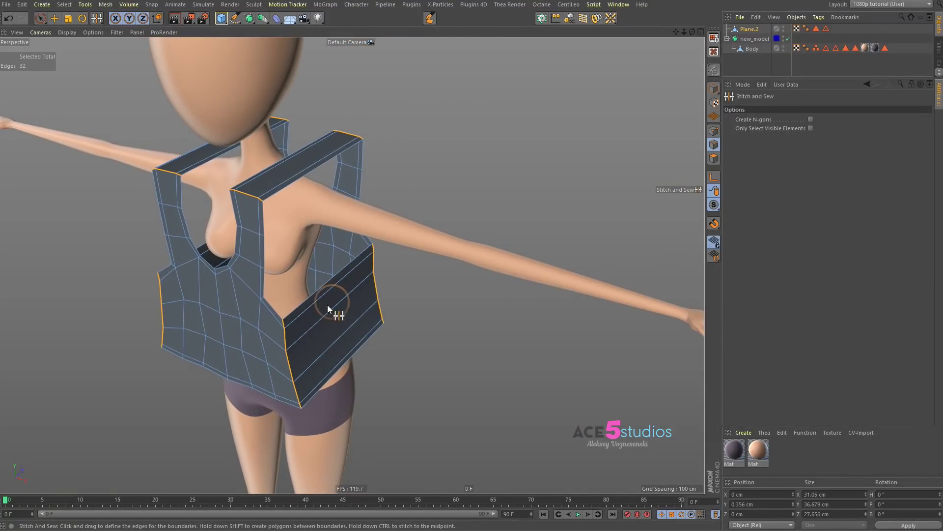
Step: Restore the stored panel polygon selection and invert it to select only the connecting polygons at the sides and shoulders
left_click(813, 29)
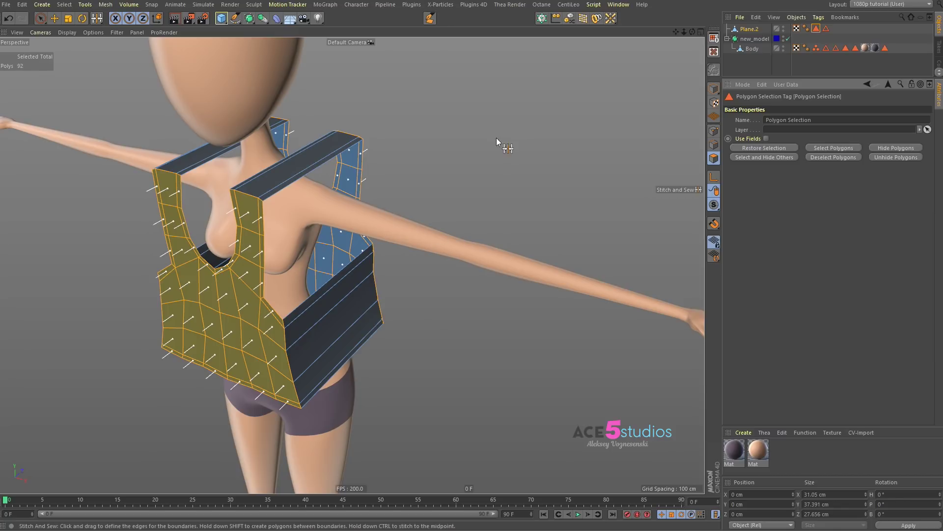
right_click(464, 126)
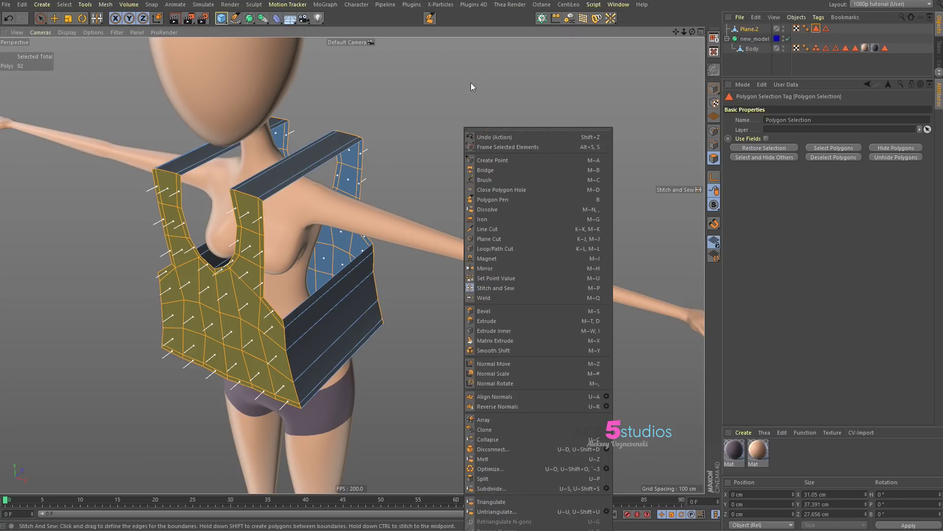
left_click(495, 18)
key("u")
key("i")
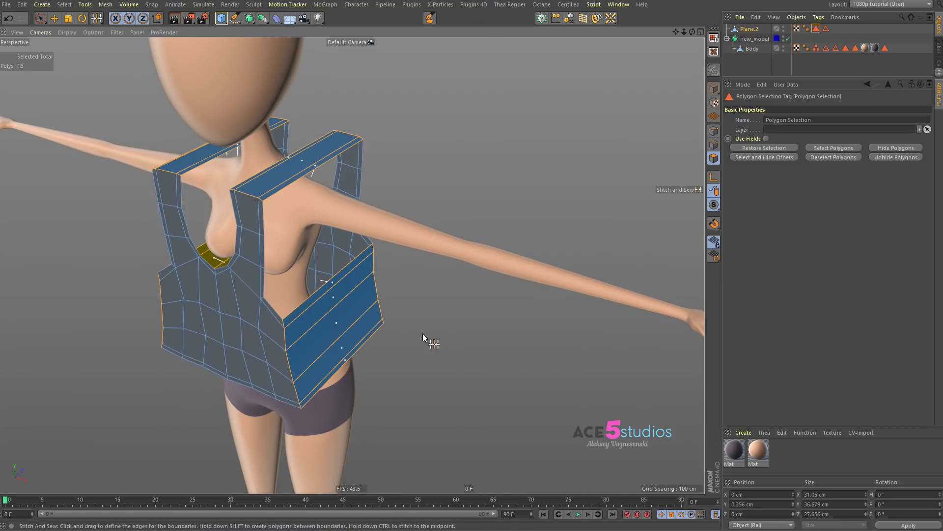
Step: Reverse the normals of the selected connecting polygons and check the normals with the whole garment briefly selected
left_click_drag(371, 291, 271, 308, "alt")
right_click(456, 150)
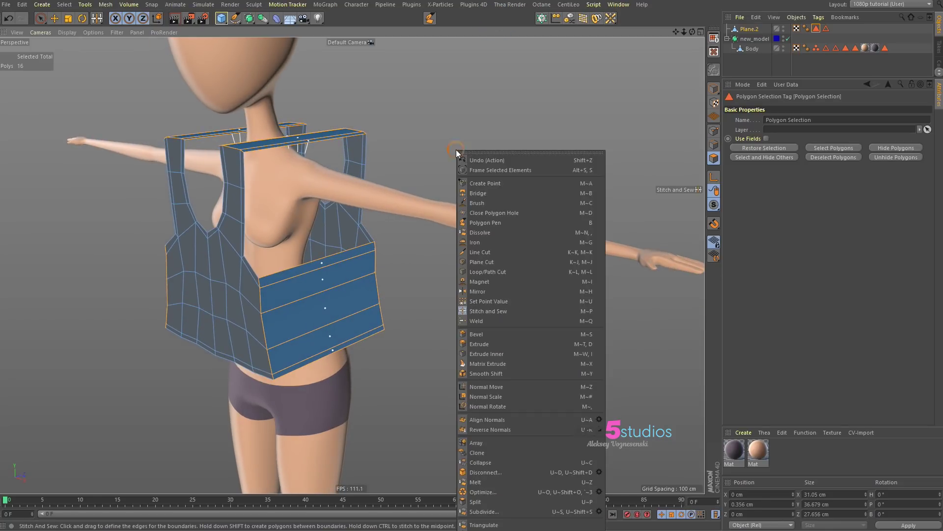
left_click(534, 428)
left_click_drag(234, 269, 449, 196, "alt")
key("ctrl+a")
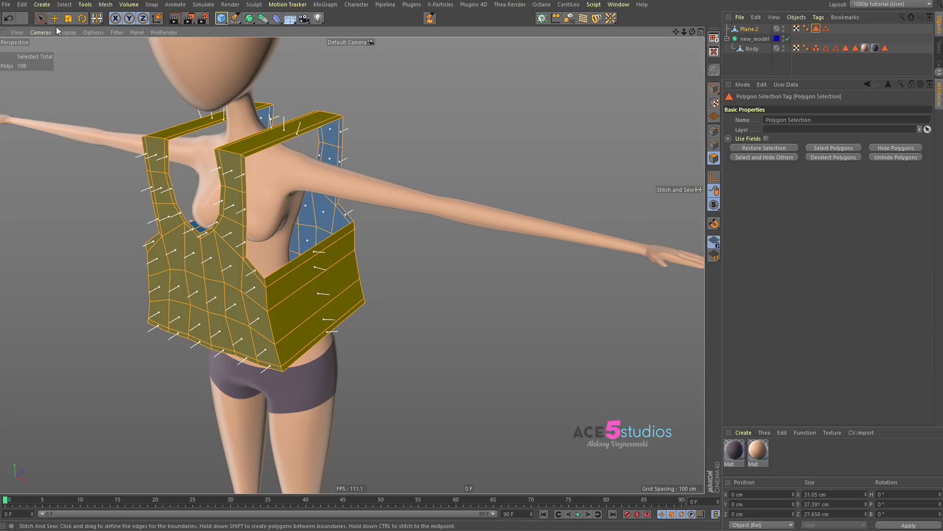
left_click(8, 18)
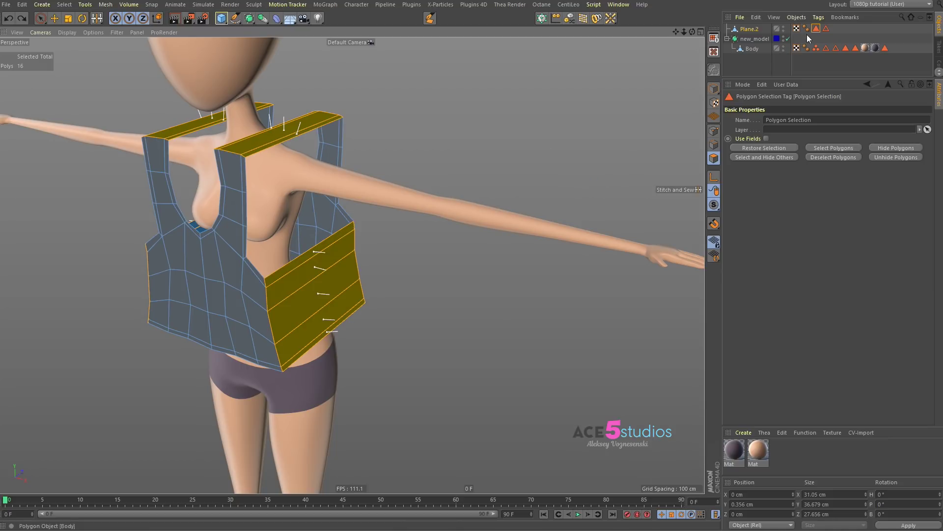
Step: Store the selected connecting polygons of the garment in a polygon selection tag named "seams"
left_click(832, 32)
left_click(756, 29)
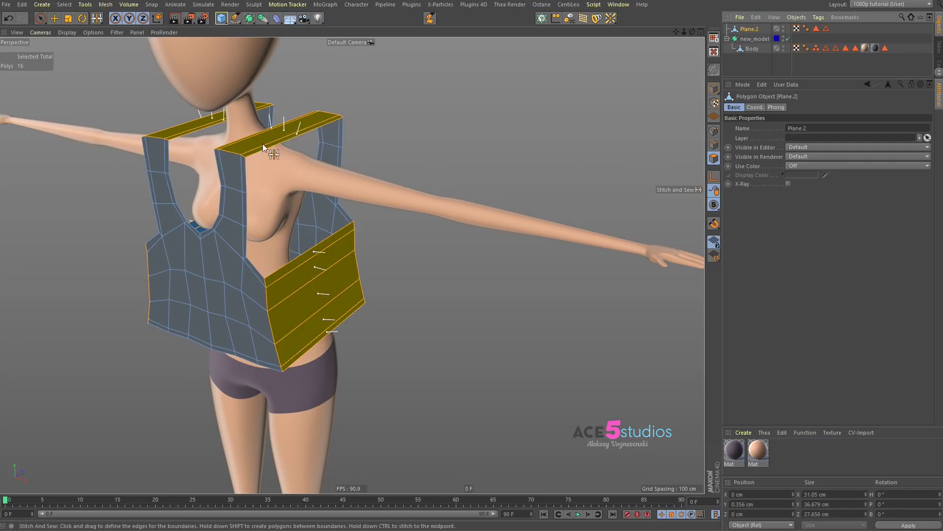
left_click(65, 5)
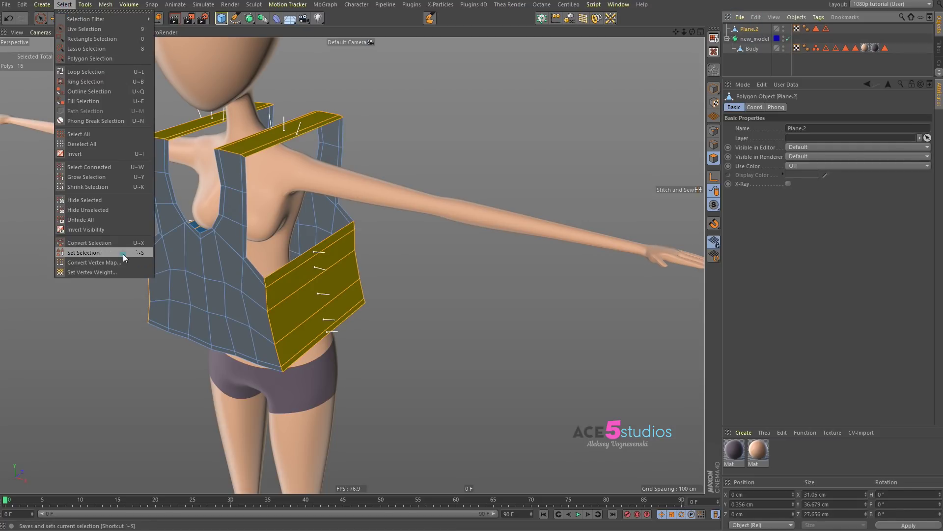
left_click(83, 253)
left_click(831, 120)
type("seams")
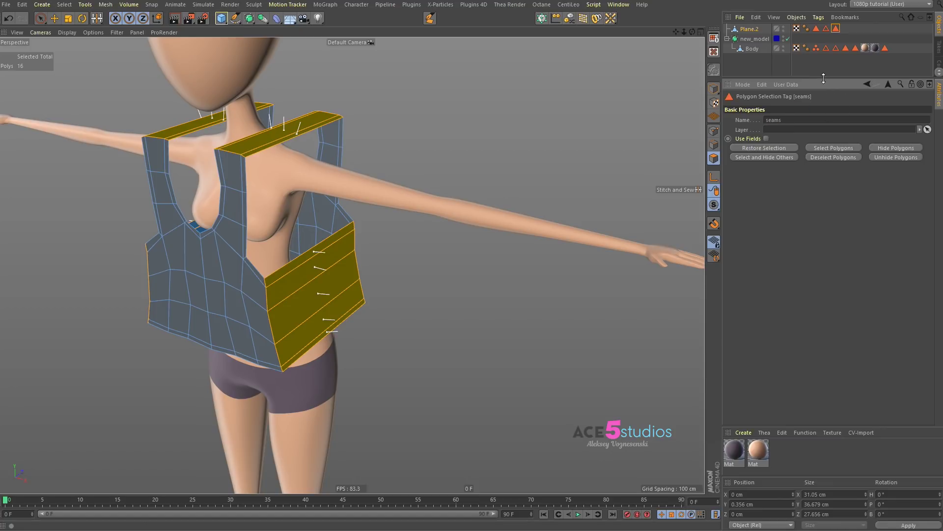
Step: Enlarge the object list, deselect all objects and add a Null object to the scene
left_click_drag(823, 79, 824, 150)
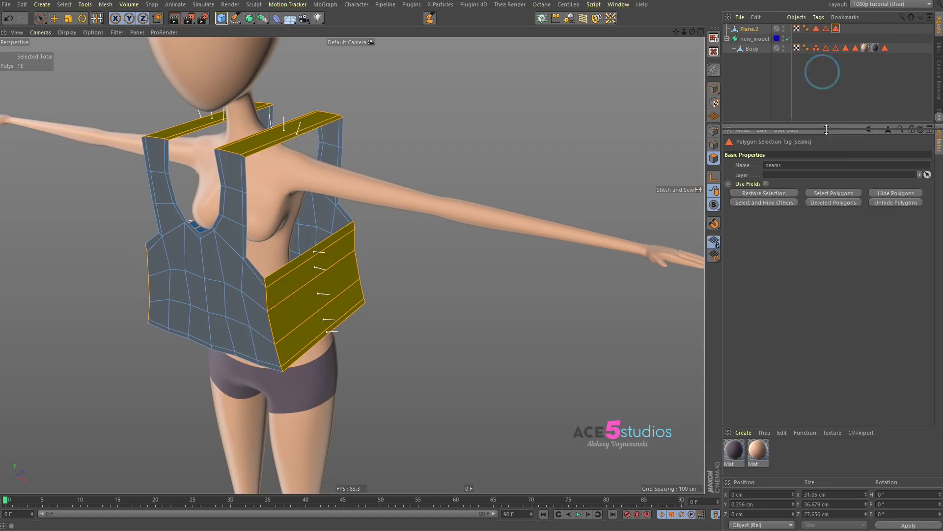
left_click(759, 75)
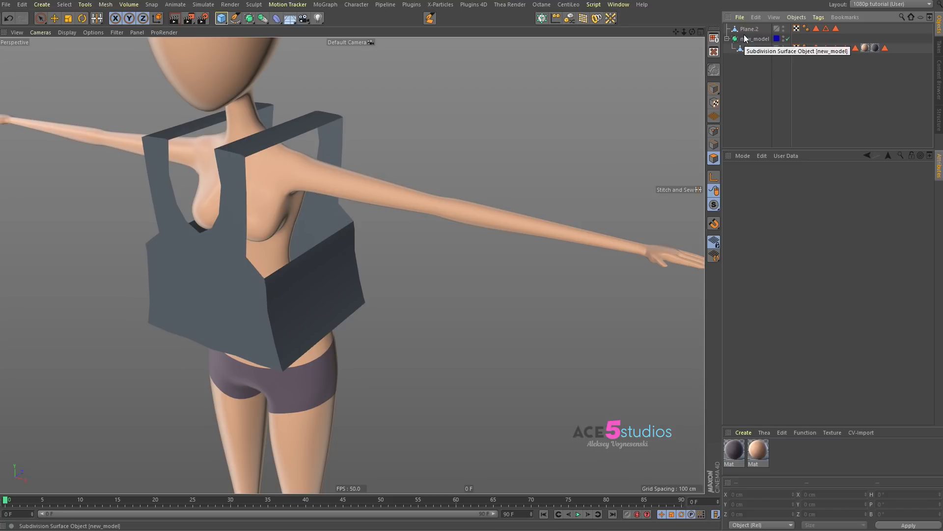
left_click_drag(217, 18, 258, 41)
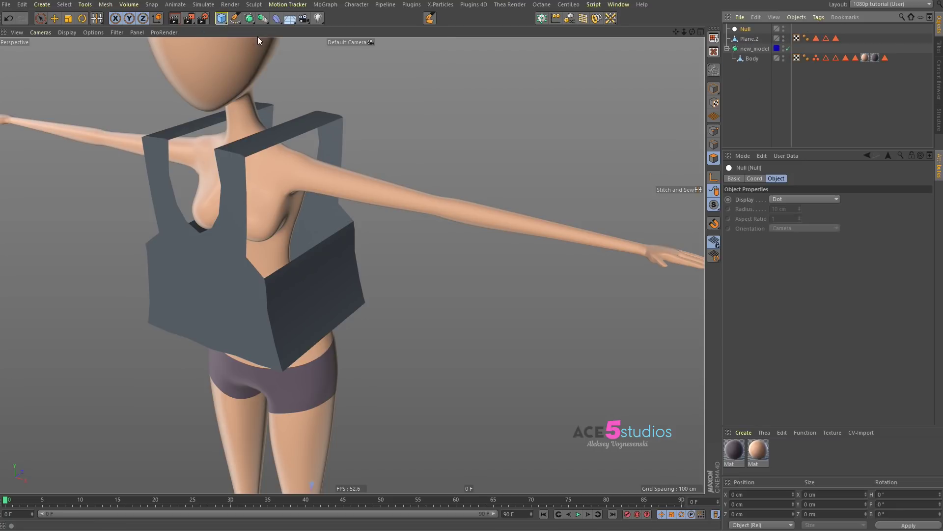
Step: Rename the new Null object "old stuff"
double_click(745, 30)
type("old stuff")
key("Return")
Step: Place a copy of the tank top mesh in the "old stuff" null, then hide that group and move it below the other objects
left_click(749, 39)
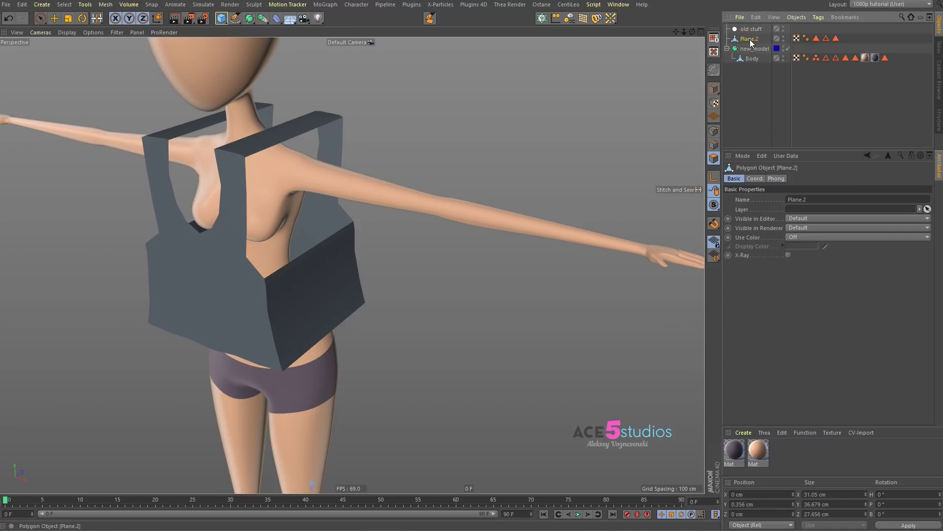
left_click_drag(750, 41, 766, 31, "ctrl")
left_click(783, 29)
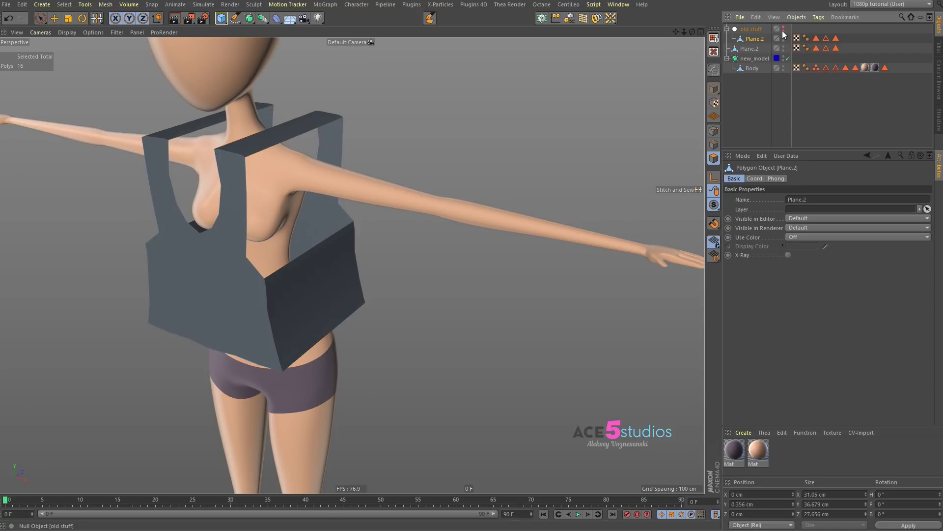
left_click(748, 45)
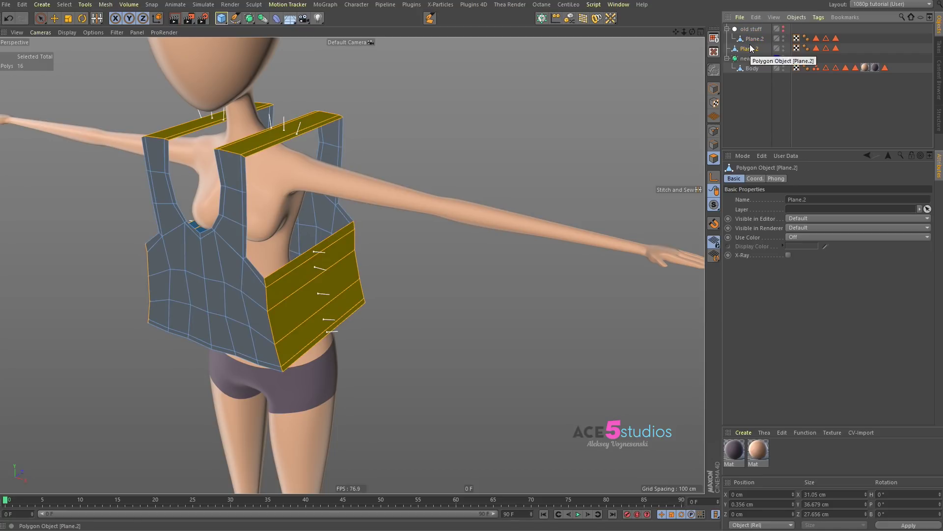
left_click_drag(744, 122, 744, 122)
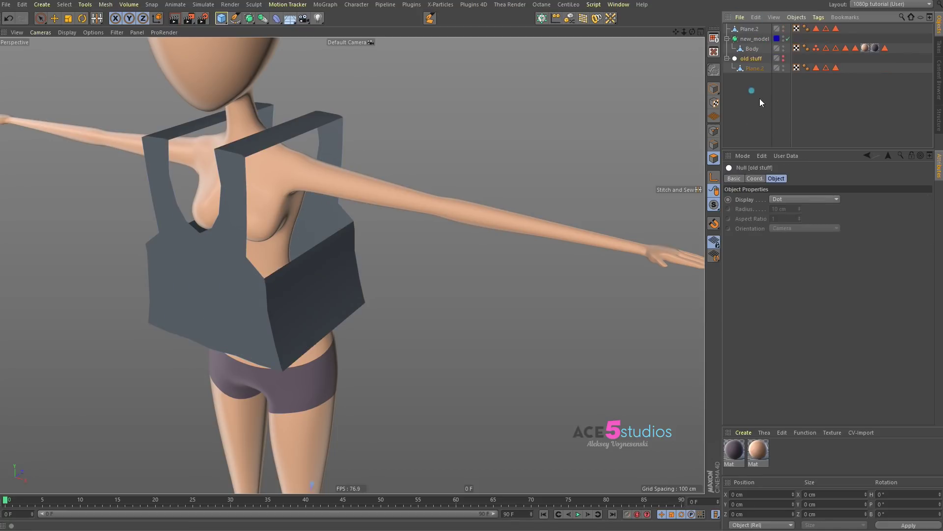
Step: Rename the garment copy in the "old stuff" group "blocky shirt" and reselect the original tank top mesh
left_click(751, 29)
double_click(761, 67)
type("blocky s")
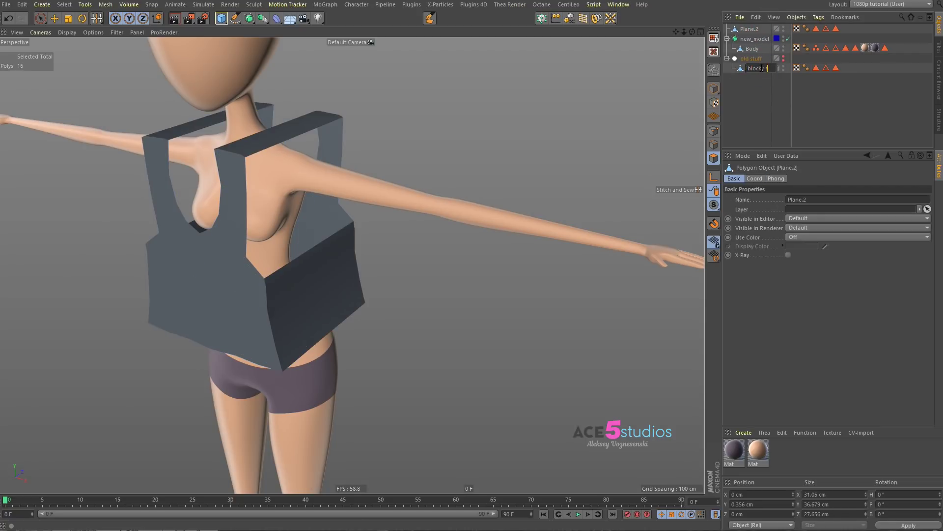
type("hirt")
key("Return")
left_click(755, 29)
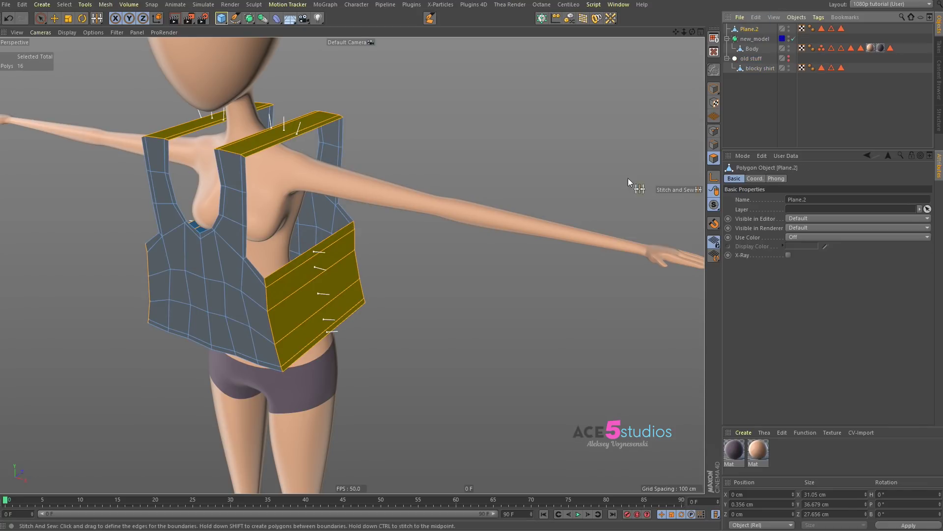
Step: Add a Cloth Collider simulation tag to the Body mesh
left_click_drag(220, 238, 667, 106, "alt")
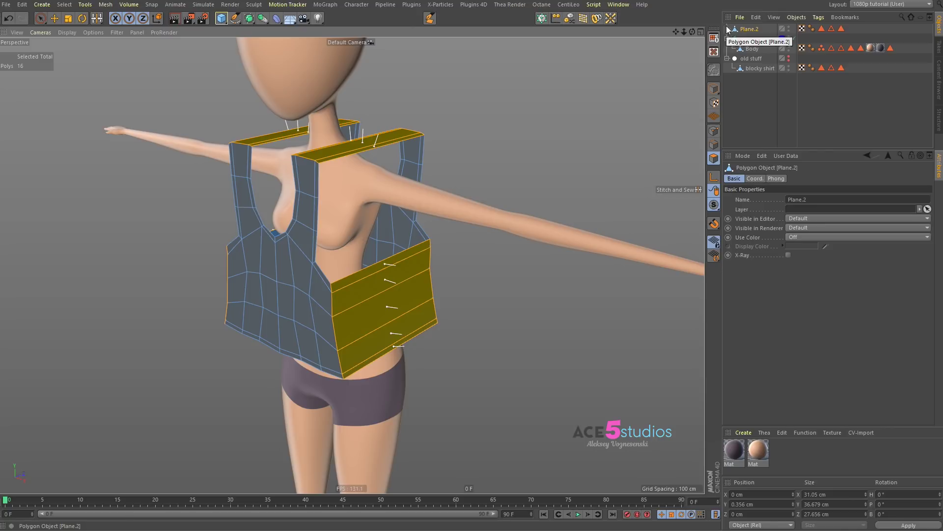
left_click(752, 49)
right_click(751, 50)
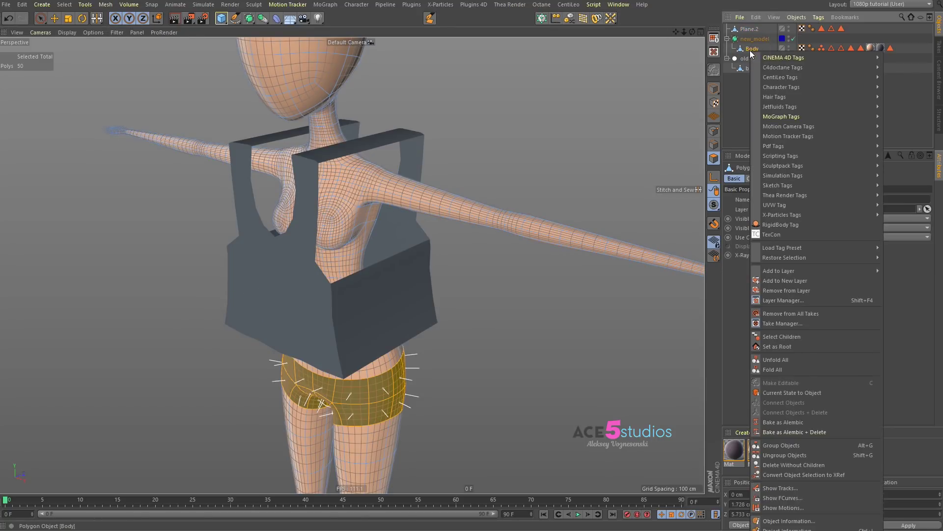
mouse_move(800, 53)
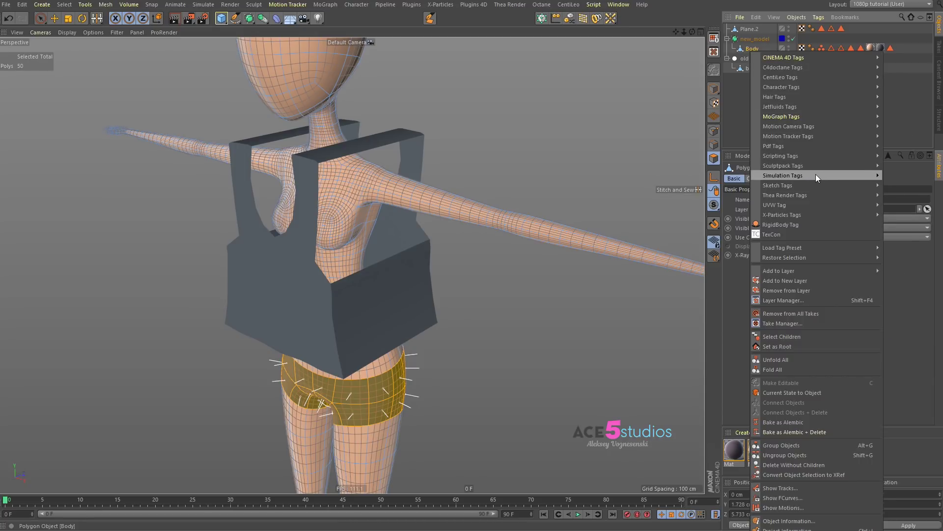
mouse_move(817, 178)
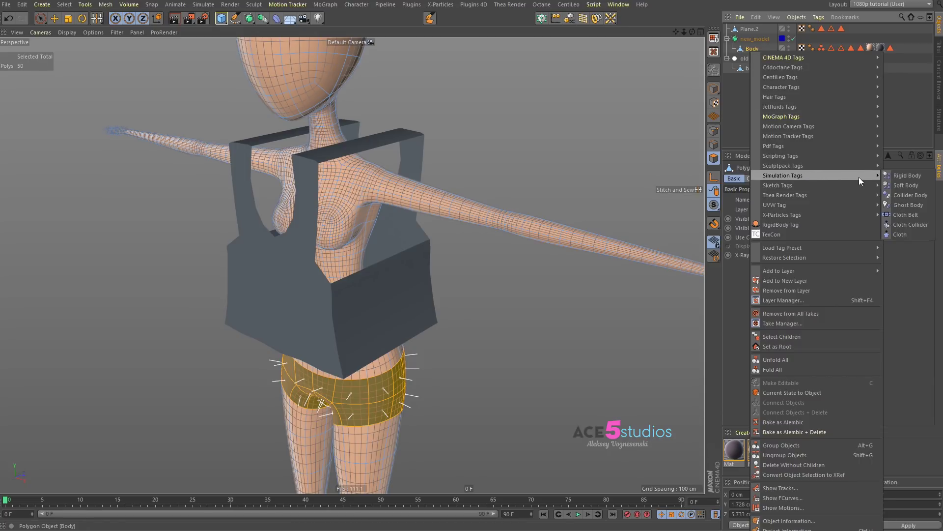
left_click(920, 234)
Step: Add a Cloth simulation tag to the Plane.2 tank top mesh
left_click(748, 29)
right_click(749, 29)
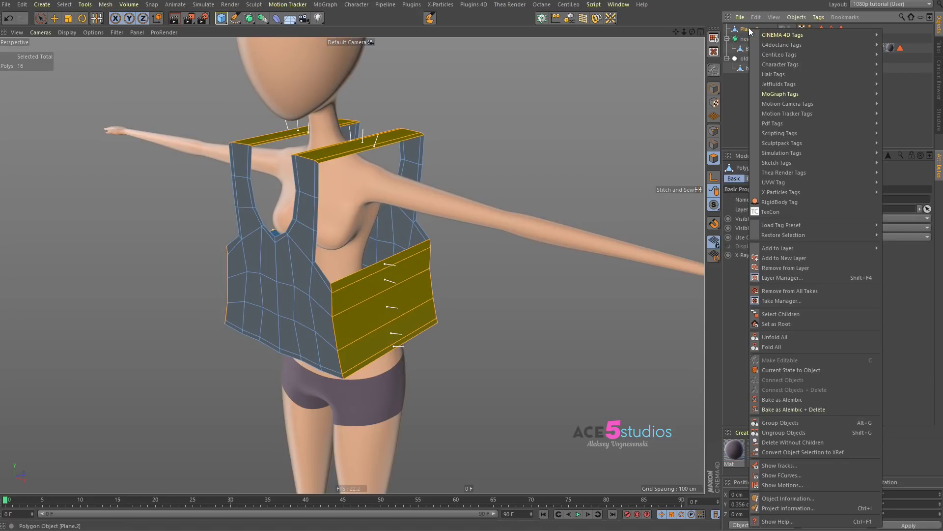
mouse_move(833, 132)
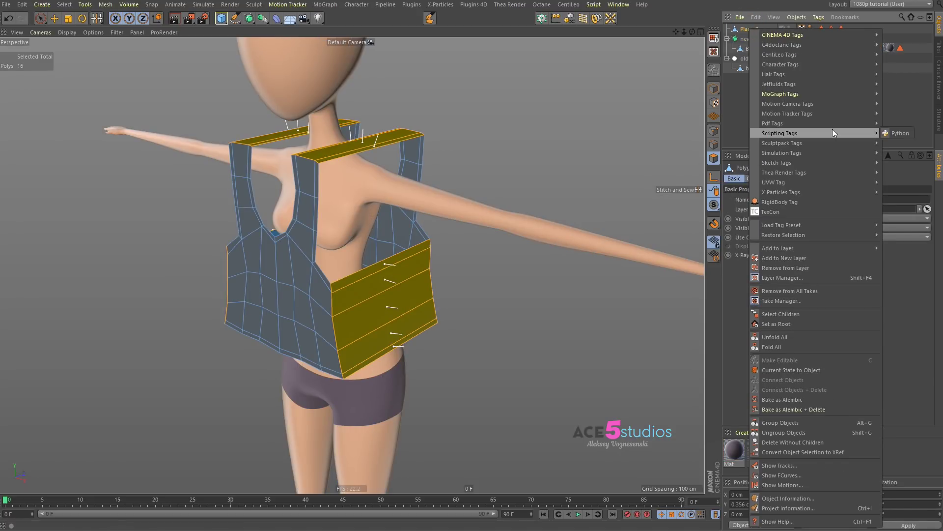
mouse_move(838, 153)
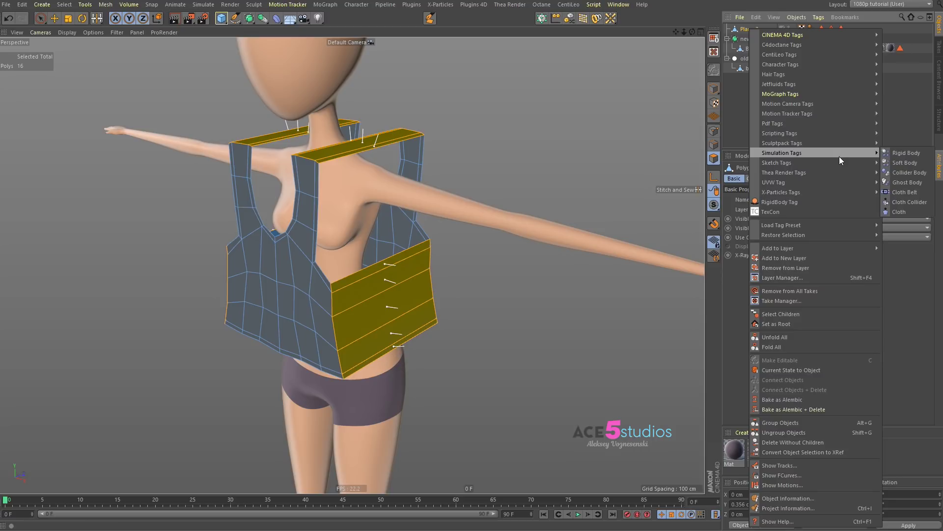
left_click(895, 211)
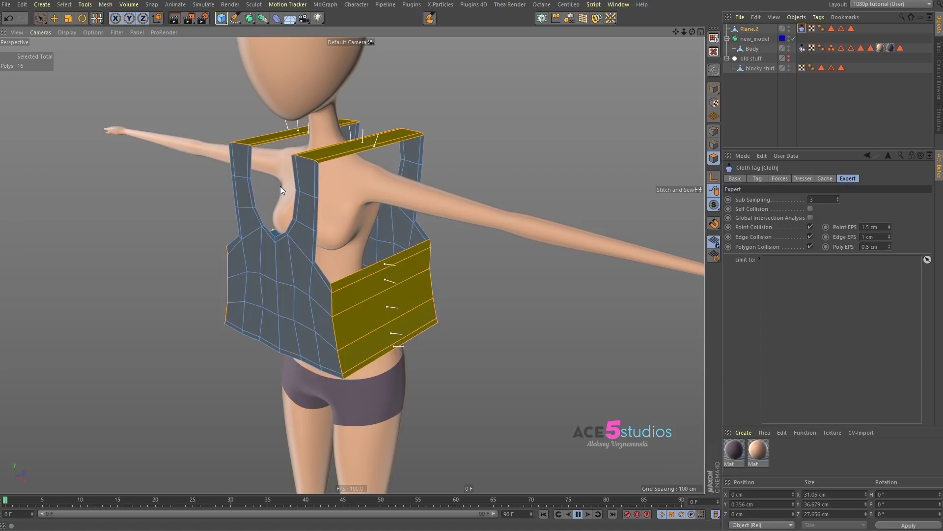
Step: Play the cloth simulation briefly to test it, stop it and undo back to the undeformed garment
key("F8")
key("F8")
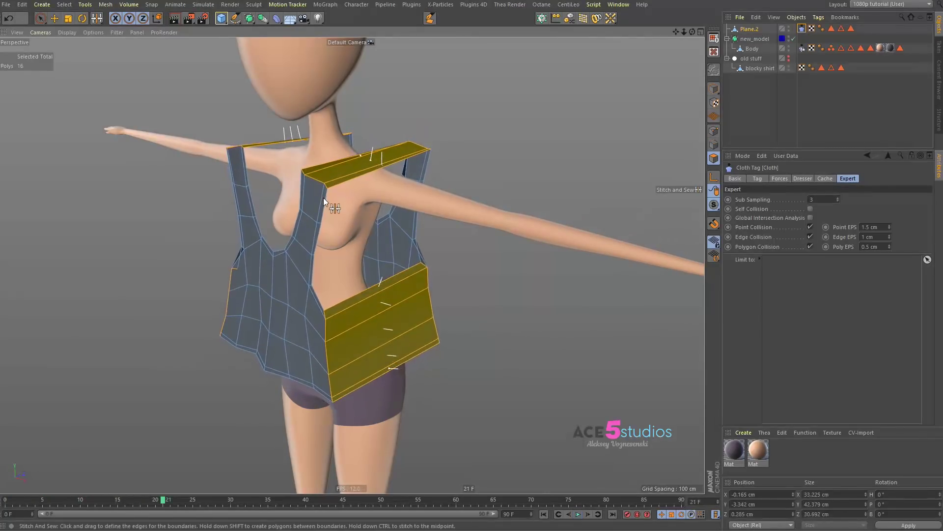
key("ctrl+z")
Step: Examine the body's Cloth Collider settings and play the animation briefly with the tank top mesh selected
left_click(803, 47)
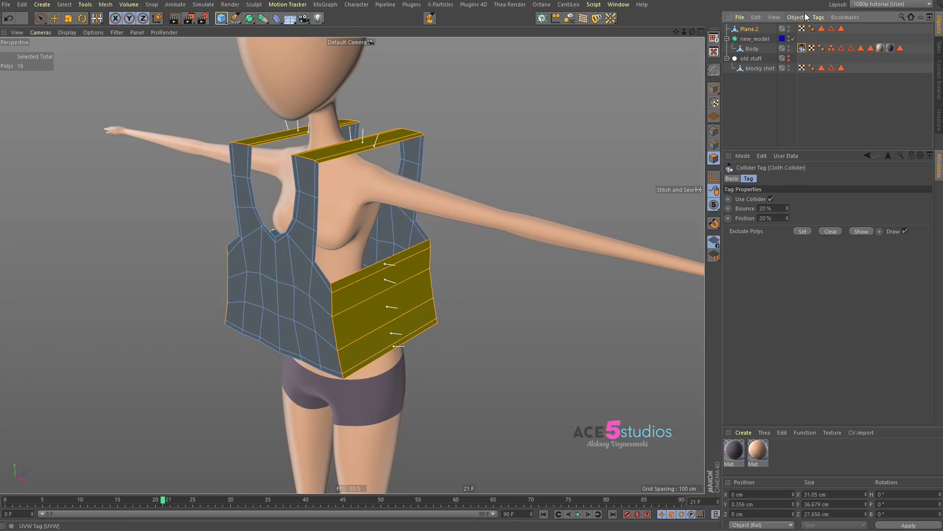
left_click(752, 30)
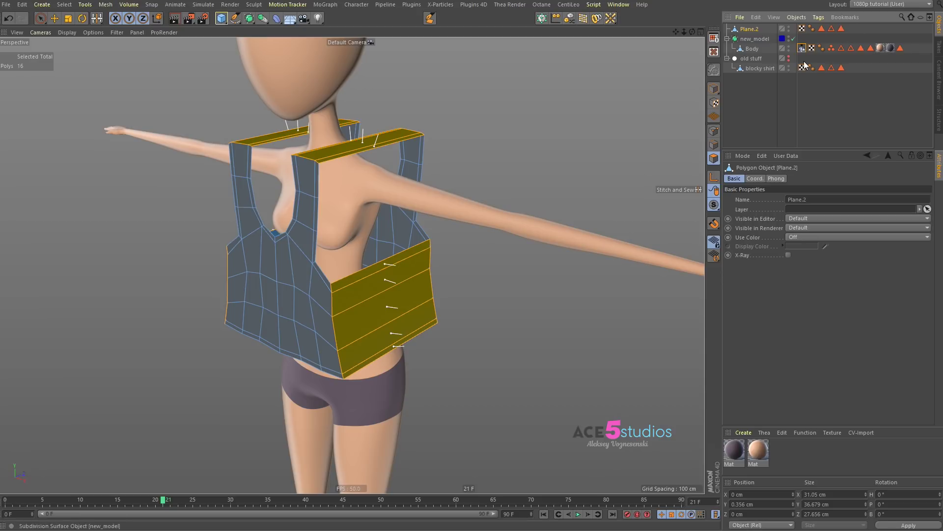
key("F8")
key("F8")
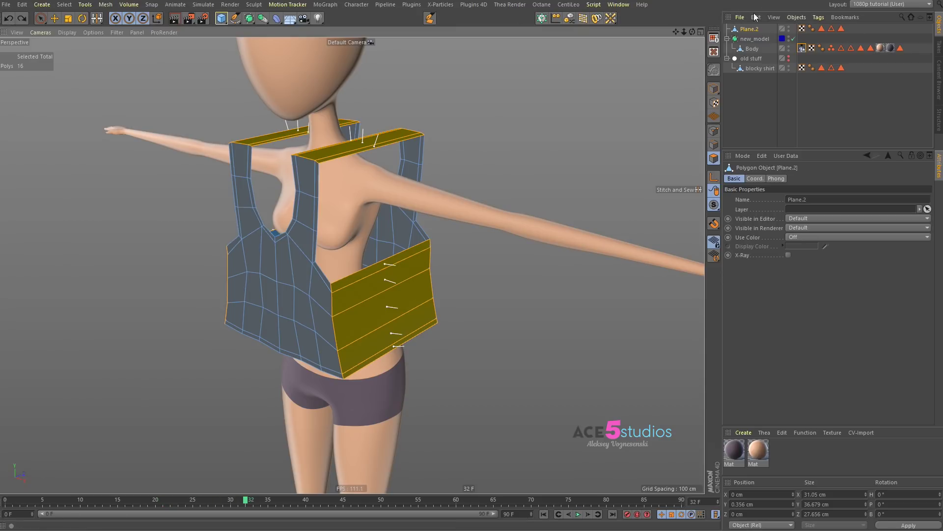
Step: Apply a fresh Cloth simulation tag to the tank top mesh
left_click(748, 30)
right_click(748, 30)
mouse_move(811, 143)
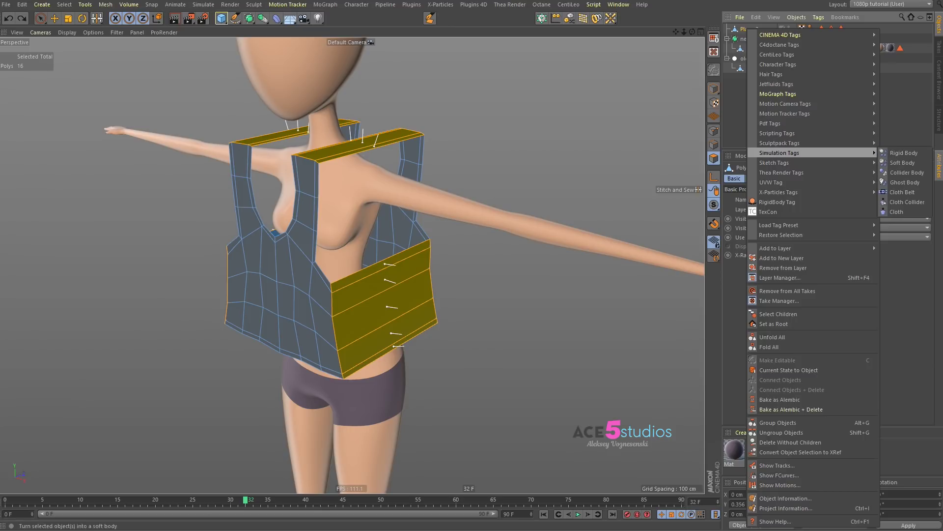
left_click(909, 211)
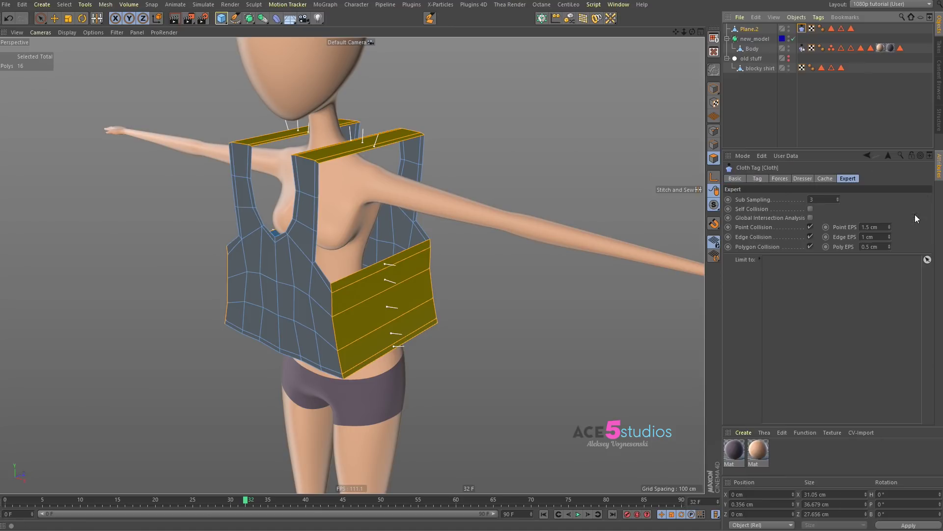
Step: Set the selected connecting polygons as the cloth's Seam Polys and run Dress-O-matic with 20 steps and a 10 cm width
left_click(802, 179)
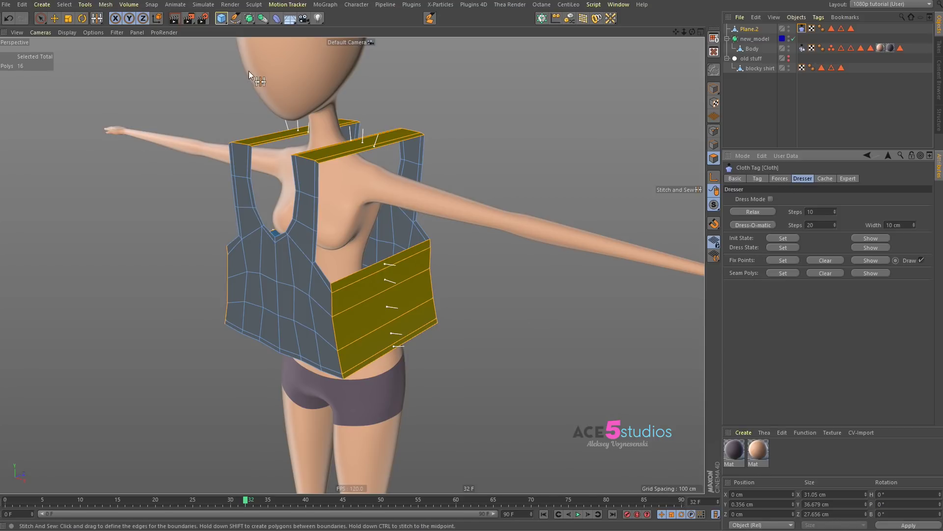
left_click(796, 271)
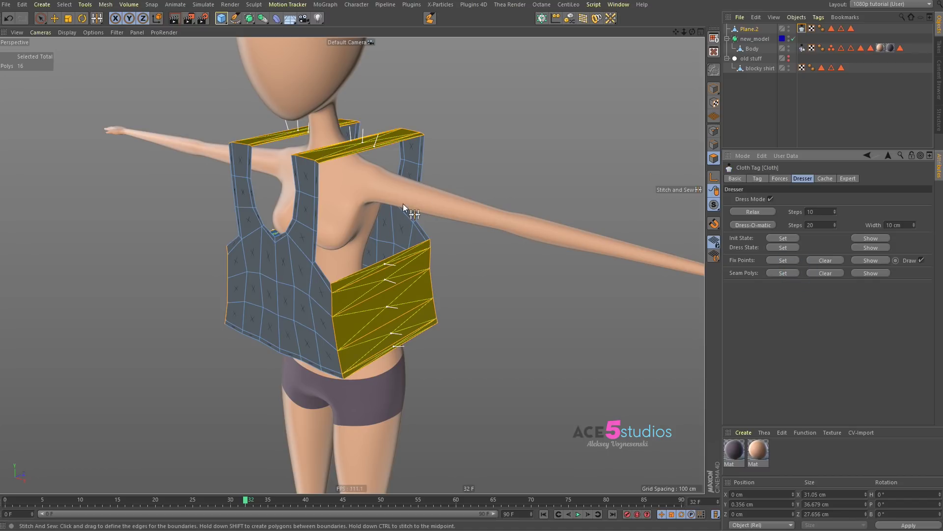
left_click(746, 226)
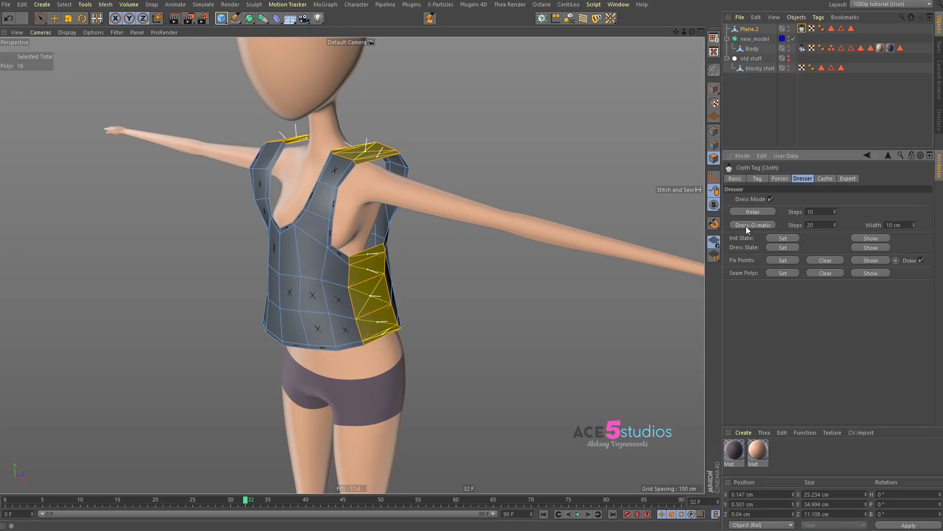
left_click_drag(355, 166, 298, 158, "alt")
right_click_drag(298, 157, 363, 163, "alt")
left_click_drag(363, 162, 427, 223, "alt")
right_click_drag(428, 222, 362, 186, "alt")
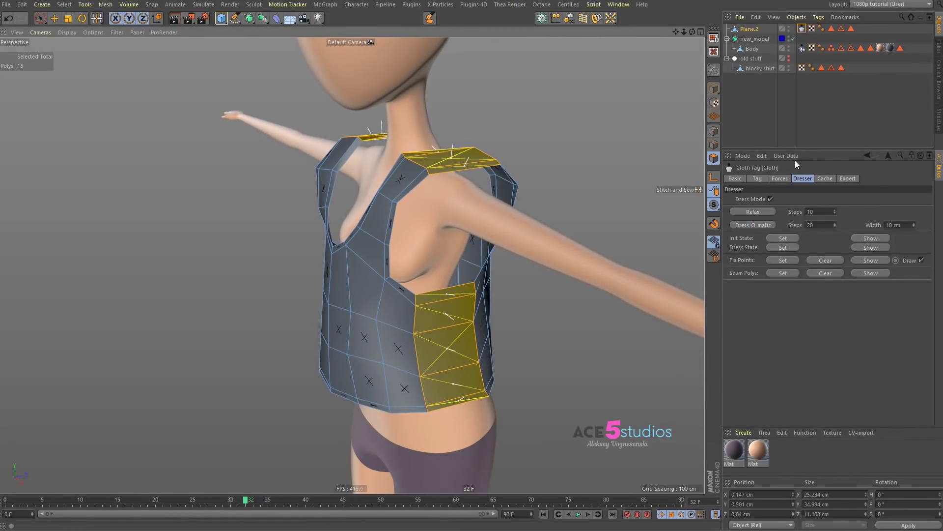
Step: Set the Dress-O-matic width to 1 cm and run it again to pull the side and shoulder seams tighter
left_click(904, 227)
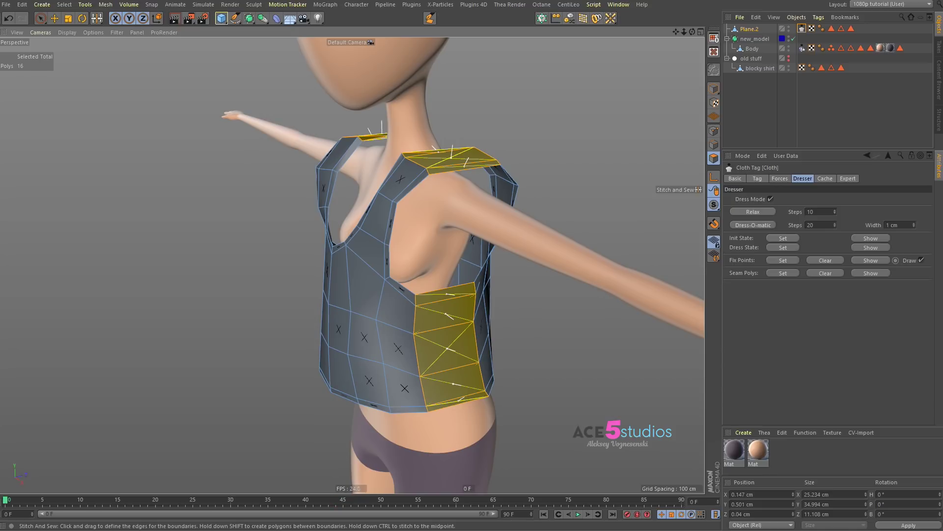
left_click(759, 224)
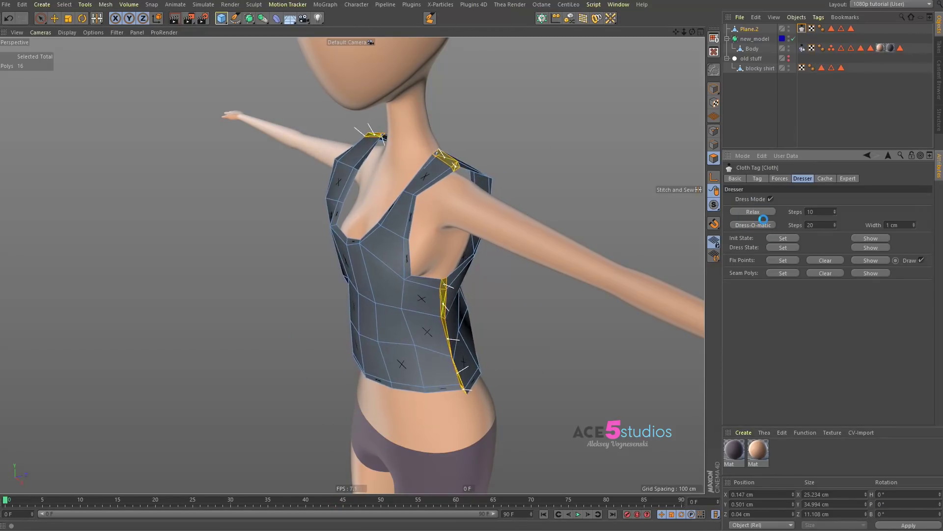
left_click_drag(457, 166, 367, 230, "alt")
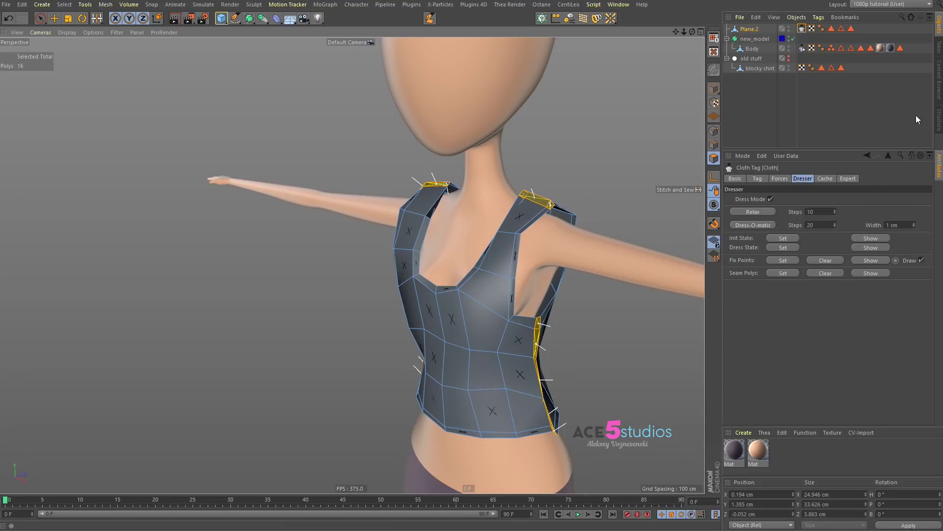
Step: Set the cloth's Point EPS, Edge EPS and Poly EPS collision values to 0.2 cm
left_click(854, 178)
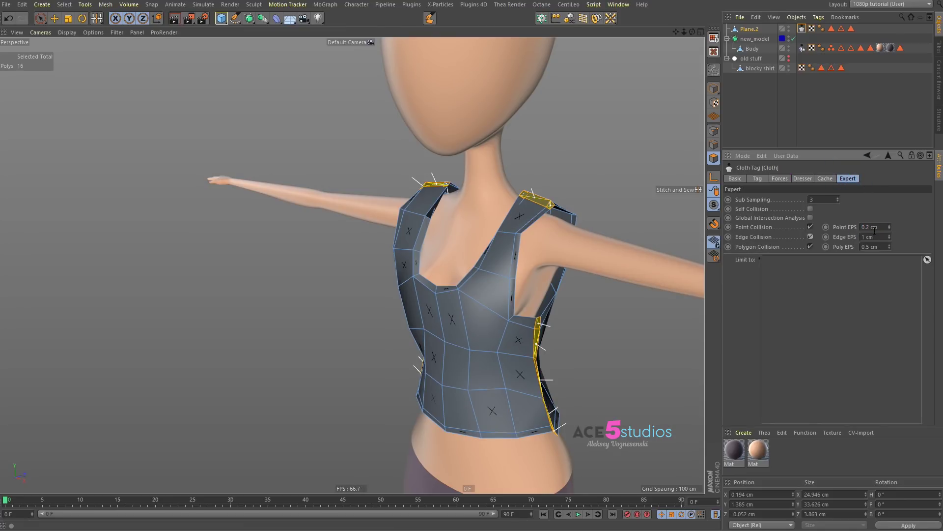
left_click(873, 249)
type("0")
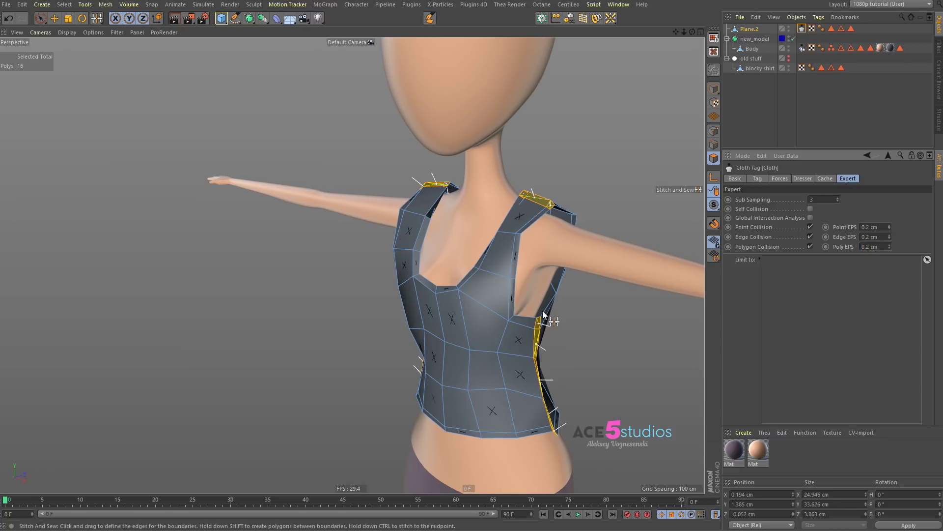
Step: Rerun Dress-O-matic with the reduced collision distances and check the tank top's fit from the front
left_click(803, 179)
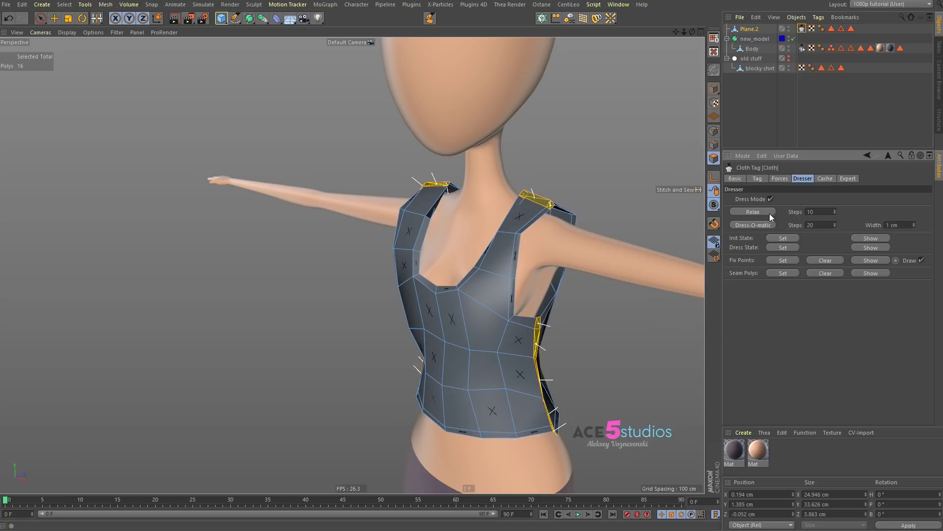
left_click(757, 226)
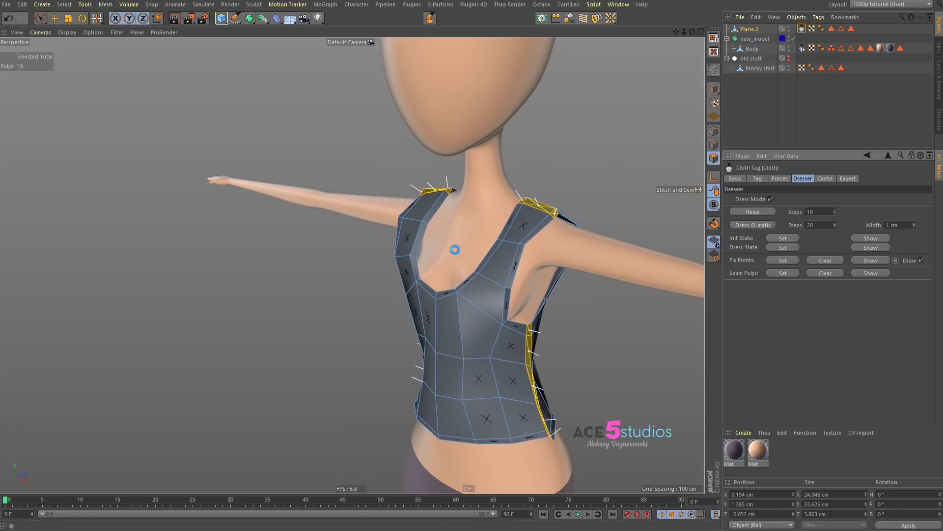
left_click_drag(455, 250, 526, 318, "alt")
left_click_drag(410, 339, 423, 401, "alt")
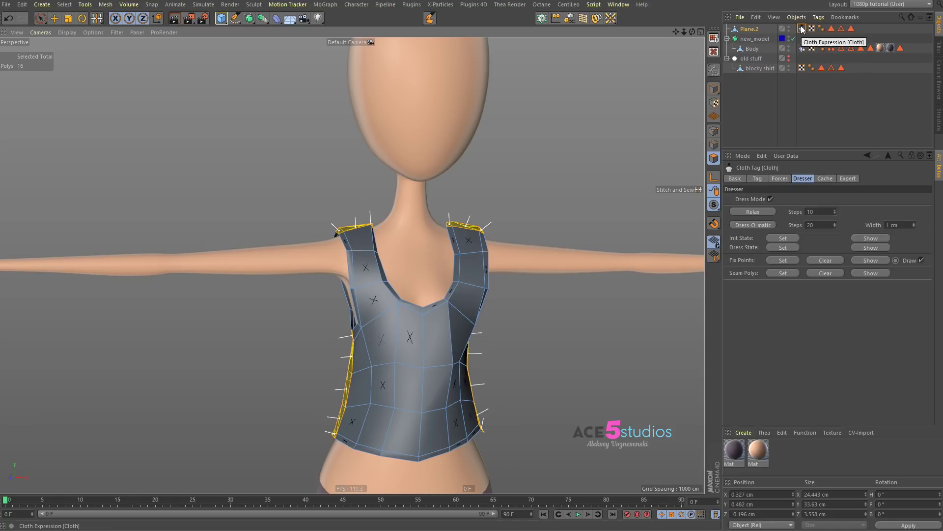
Step: Store the fitted tank top as the cloth's Init State, play the simulation briefly and return to the first frame
left_click(792, 238)
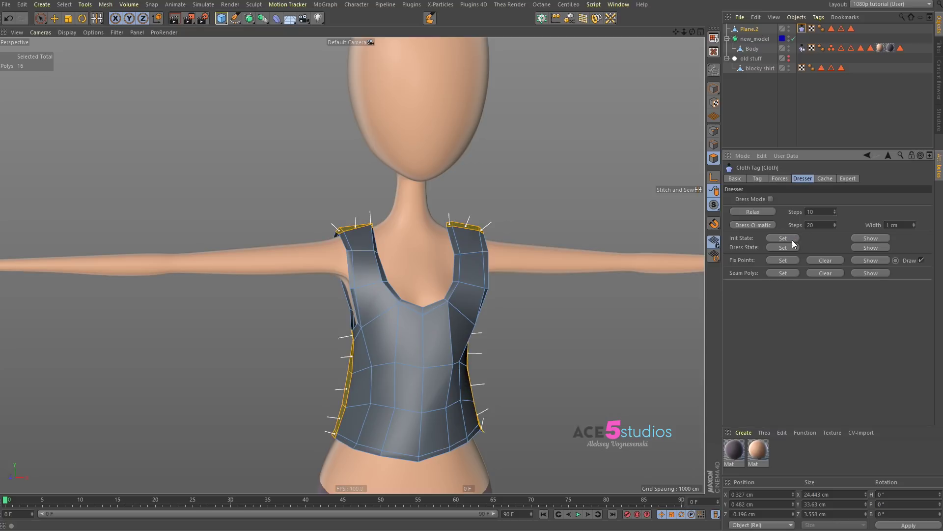
left_click_drag(359, 306, 362, 312, "alt")
key("F8")
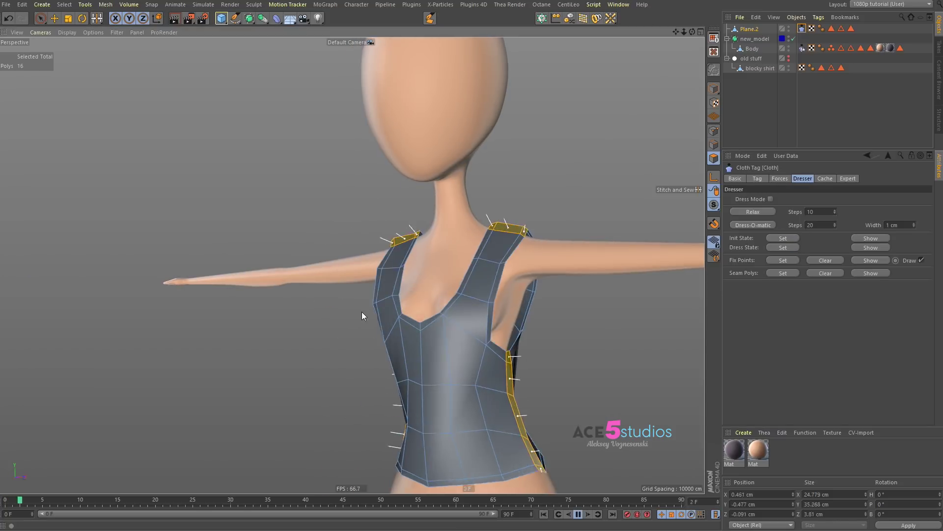
key("shift+f")
left_click_drag(531, 303, 525, 302, "alt")
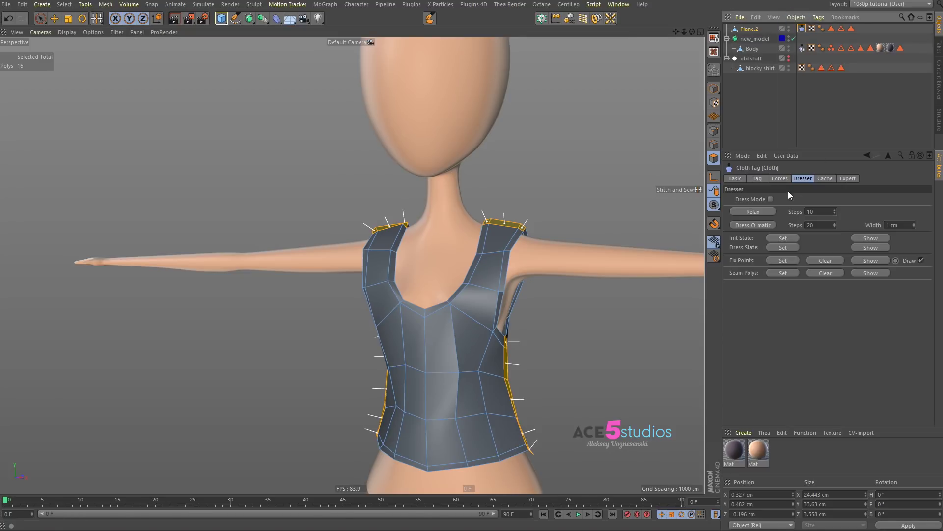
Step: Disable the cloth tag on the tank top mesh and activate the Brush tool in point mode
left_click(742, 180)
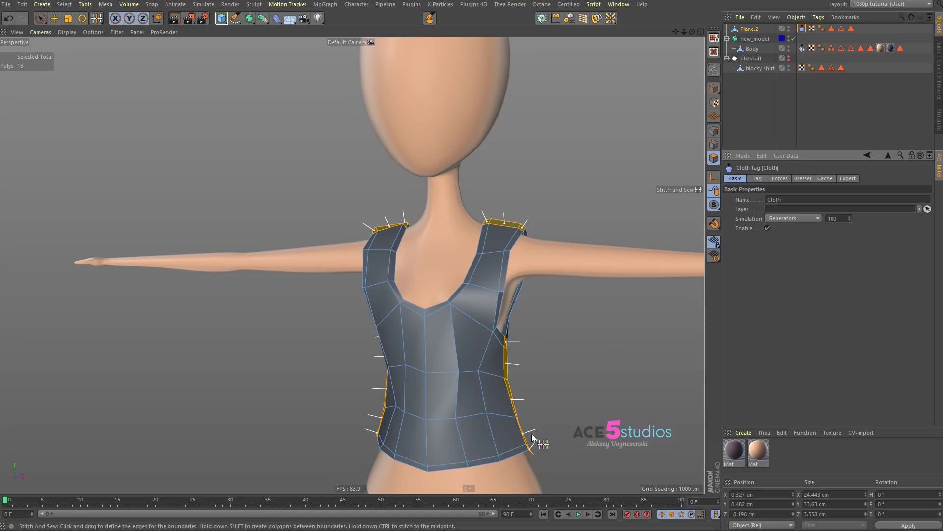
key("Return")
middle_click_drag(477, 354, 434, 297, "alt")
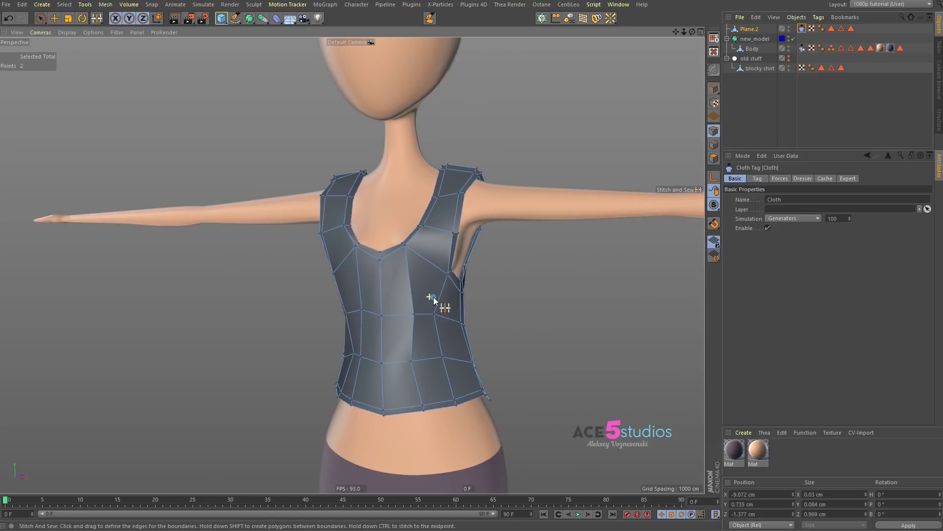
left_click_drag(434, 297, 473, 294, "alt")
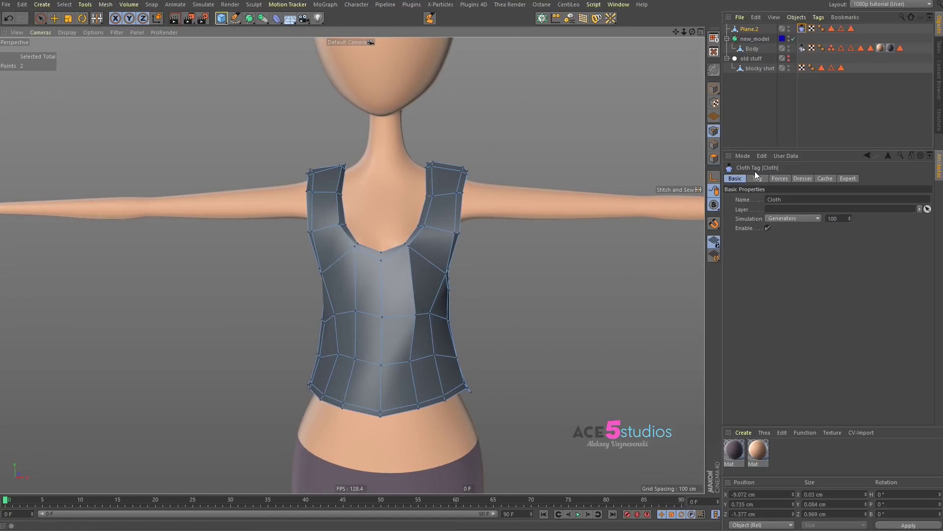
left_click(768, 228)
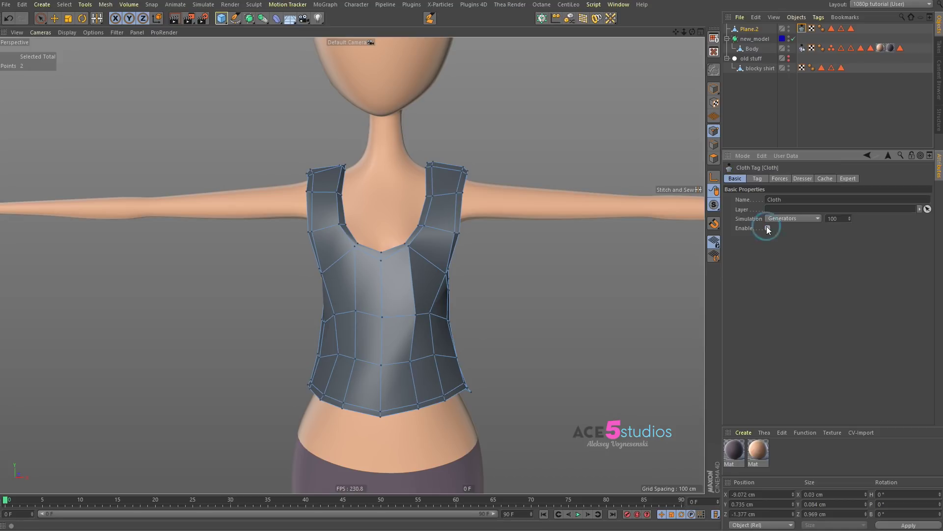
left_click(750, 29)
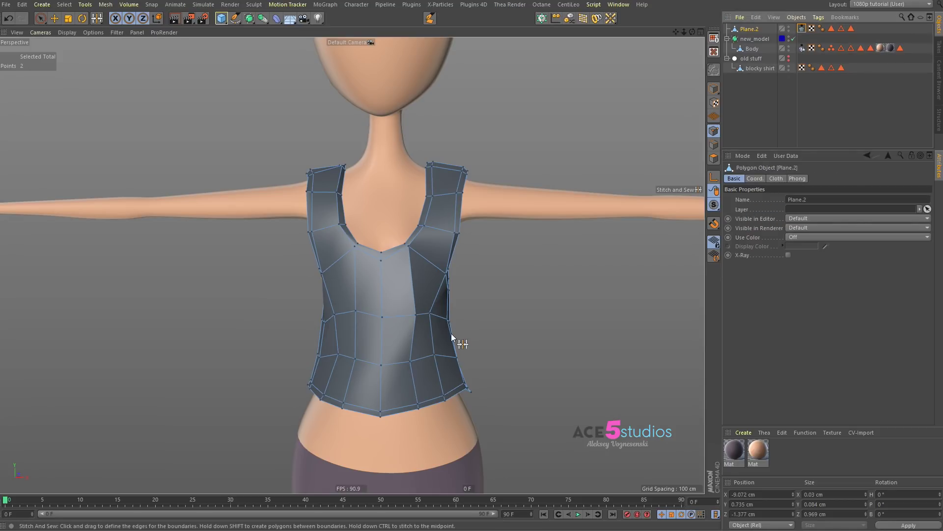
right_click(501, 290)
left_click(543, 341)
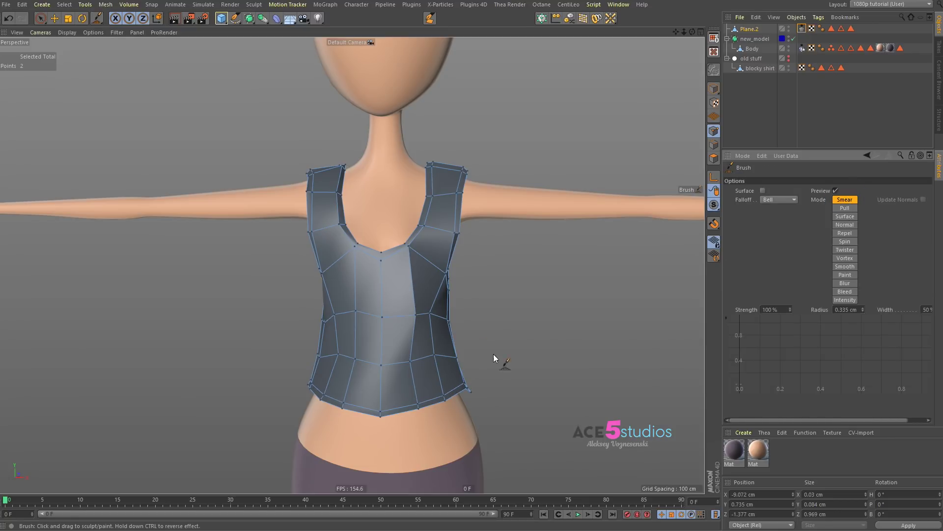
Step: Enlarge the Smear brush radius to about 12 cm, nudge the side hem corner and clear the point selection
left_click_drag(494, 358, 435, 388, "alt")
mouse_move(411, 354)
middle_mouse_down()
mouse_move(139, 358)
mouse_move(352, 362)
mouse_move(179, 369)
mouse_move(239, 366)
middle_mouse_up()
mouse_move(469, 384)
middle_mouse_down()
mouse_move(294, 385)
mouse_move(327, 390)
mouse_move(305, 389)
middle_mouse_up()
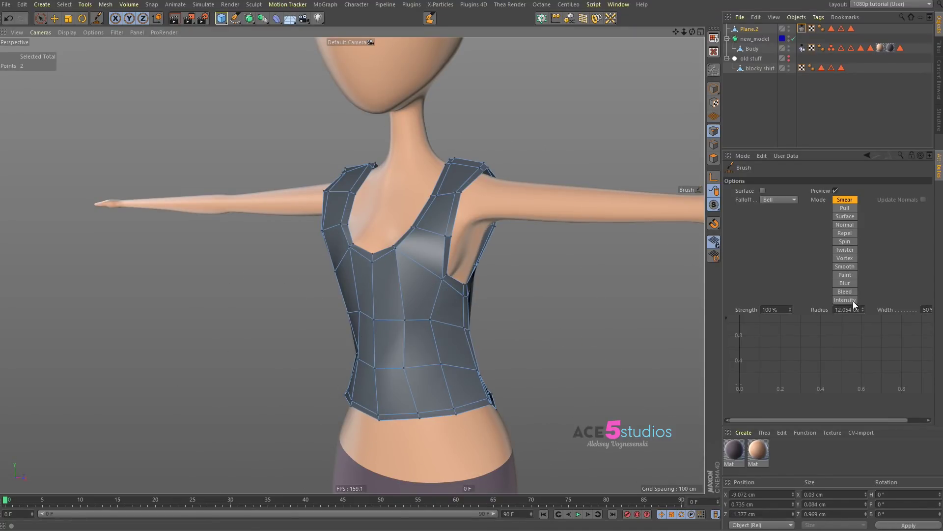
mouse_move(497, 402)
left_mouse_down()
mouse_move(512, 391)
mouse_move(504, 393)
left_mouse_up()
key("ctrl+shift+a")
Step: Smear the tank top's bottom hem outward around the sides, front and back to flare it away from the waist
mouse_move(490, 295)
left_mouse_down("alt")
mouse_move(406, 293)
mouse_move(541, 294)
left_mouse_up("alt")
left_click_drag(469, 387, 484, 387)
mouse_move(343, 406)
left_mouse_down()
mouse_move(283, 385)
mouse_move(496, 411)
left_mouse_up()
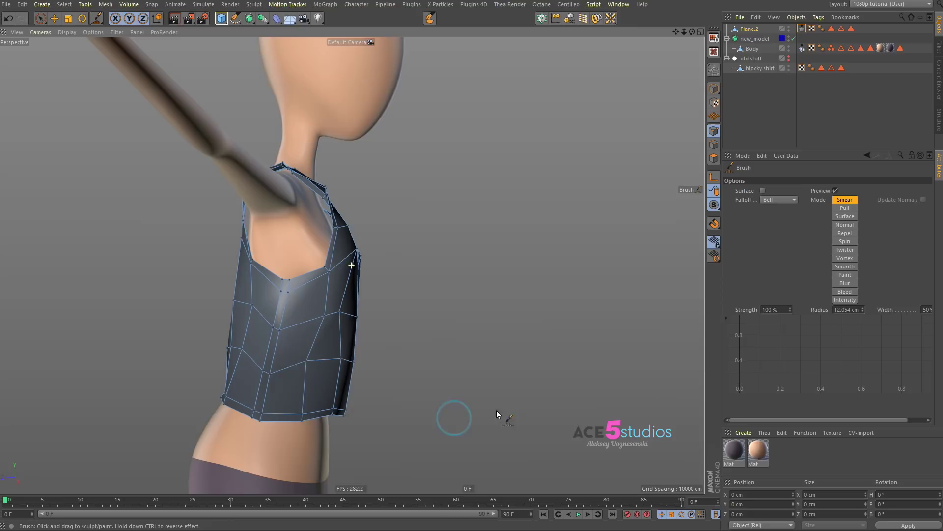
left_click_drag(352, 413, 364, 413)
mouse_move(228, 403)
left_mouse_down()
mouse_move(153, 385)
mouse_move(158, 396)
left_mouse_up()
left_click_drag(248, 387, 123, 376, "alt")
left_click_drag(490, 384, 517, 387)
mouse_move(441, 338)
left_mouse_down("alt")
mouse_move(297, 403)
mouse_move(495, 383)
mouse_move(467, 383)
mouse_move(470, 394)
mouse_move(437, 408)
left_mouse_up("alt")
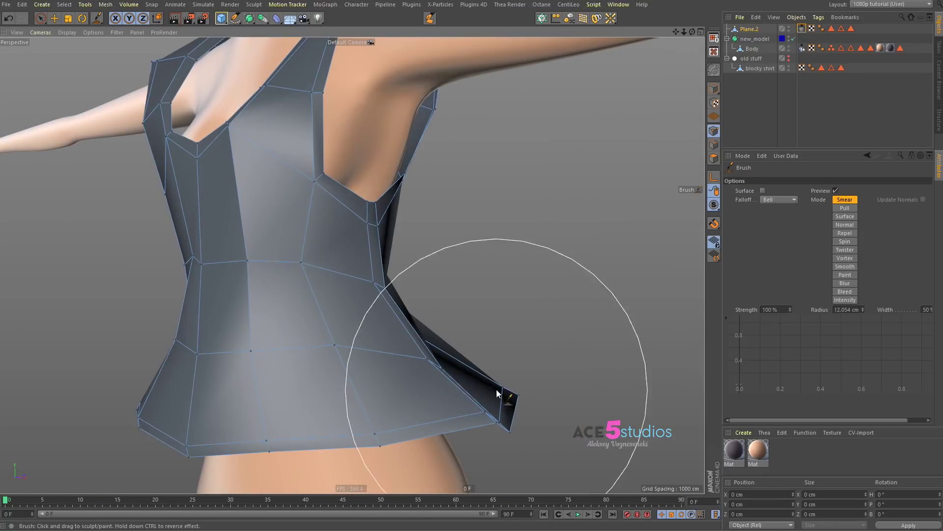
Step: Set the brush to Smooth mode with 4% strength and a radius of about 3.2 cm, and even out the flared hem
left_click(850, 268)
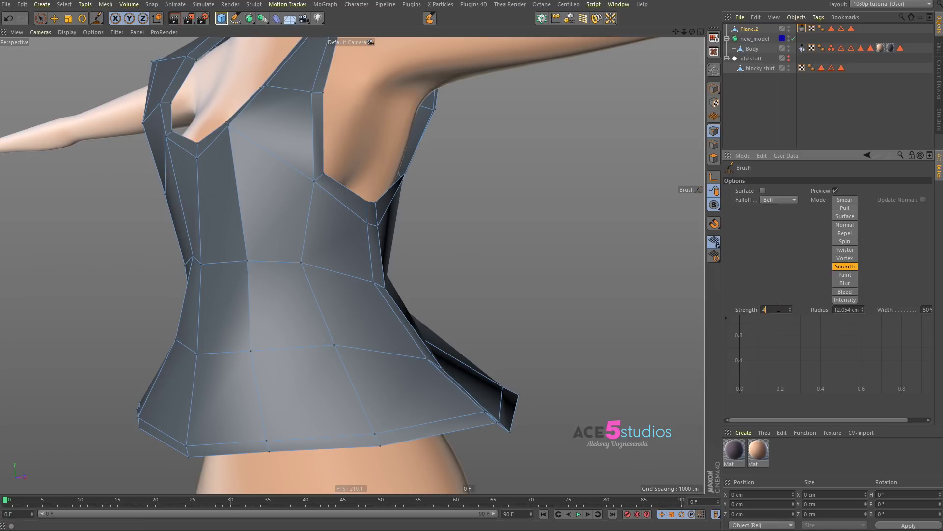
middle_click_drag(467, 390, 350, 400)
mouse_move(456, 383)
left_mouse_down("alt")
mouse_move(434, 375)
mouse_move(497, 390)
mouse_move(404, 344)
mouse_move(462, 354)
mouse_move(564, 347)
left_mouse_up("alt")
left_click_drag(432, 343, 412, 352, "alt")
mouse_move(322, 354)
left_mouse_down("alt")
mouse_move(451, 368)
mouse_move(238, 375)
left_mouse_up("alt")
middle_click_drag(465, 325, 441, 409, "alt")
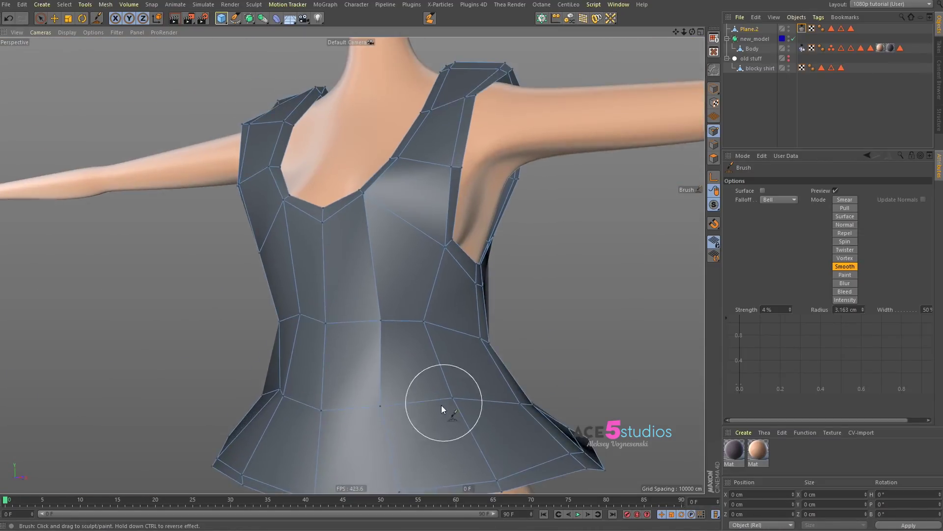
scroll(442, 408, "down", 5)
mouse_move(428, 321)
left_mouse_down("alt")
mouse_move(459, 390)
mouse_move(548, 391)
mouse_move(424, 312)
left_mouse_up("alt")
scroll(424, 312, "down", 2)
scroll(431, 320, "up", 3)
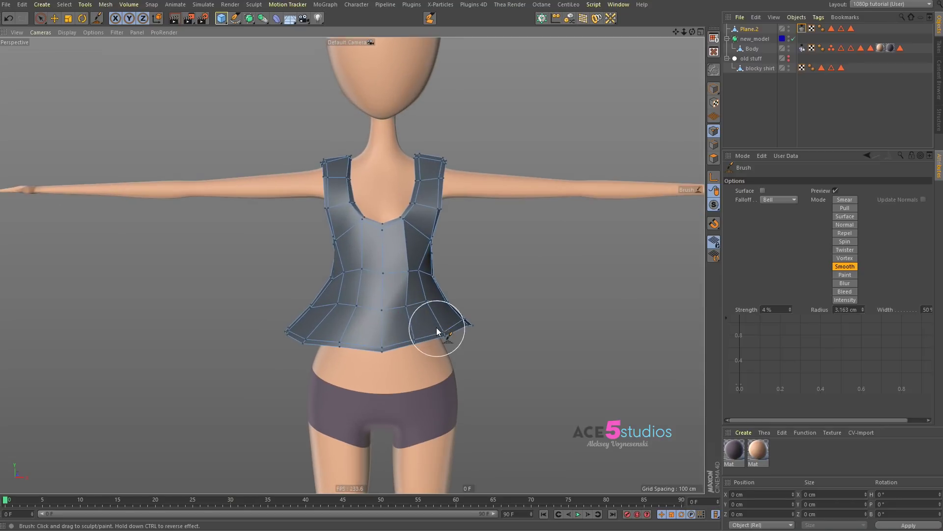
Step: Enable the cloth tag to test the simulation briefly, then return to the first frame and disable the tag
left_click(799, 30)
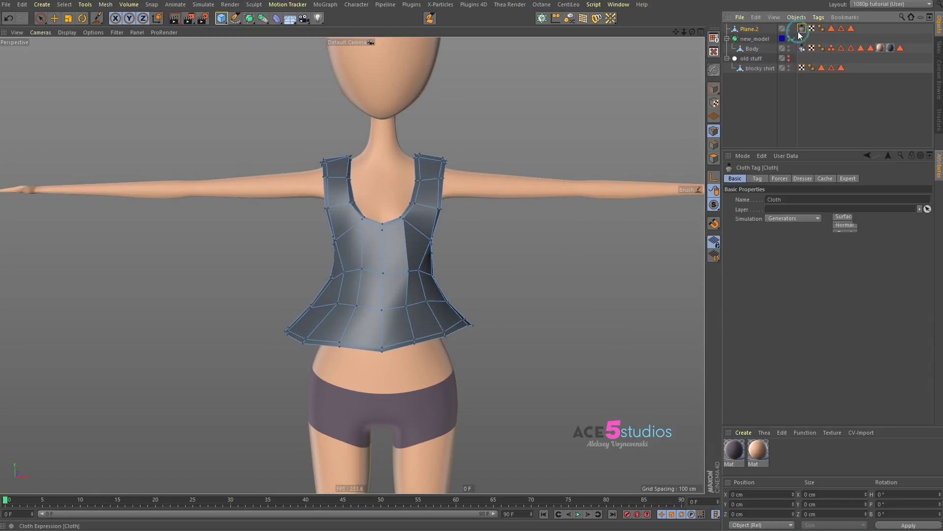
left_click(804, 179)
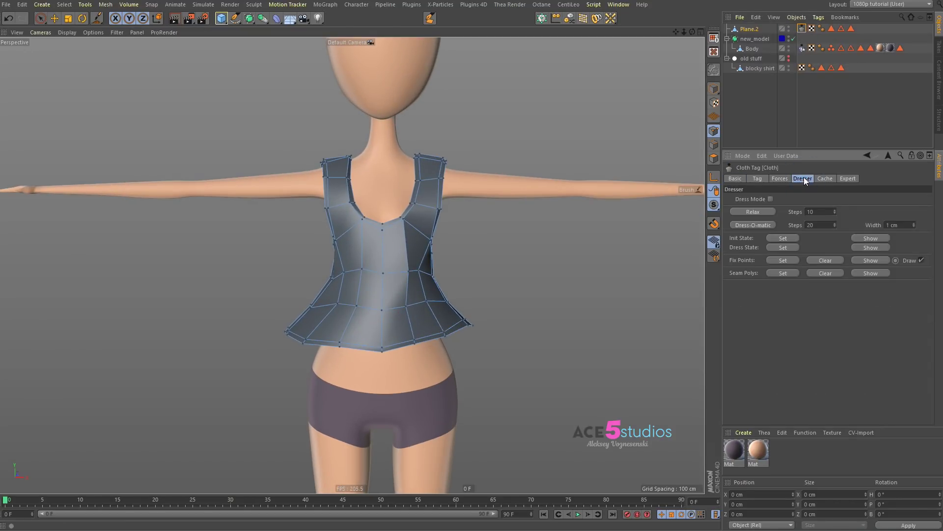
left_click(734, 178)
key("F8")
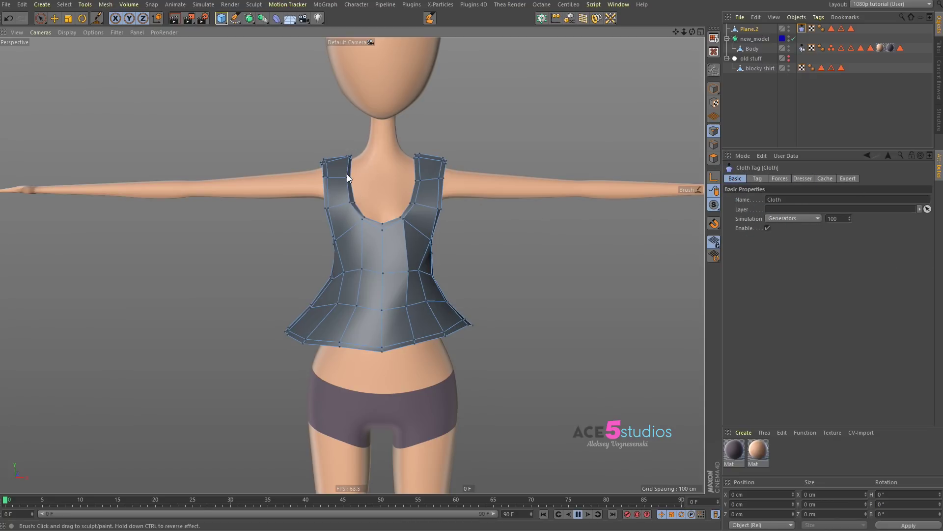
key("F8")
key("shift+f")
left_click(767, 228)
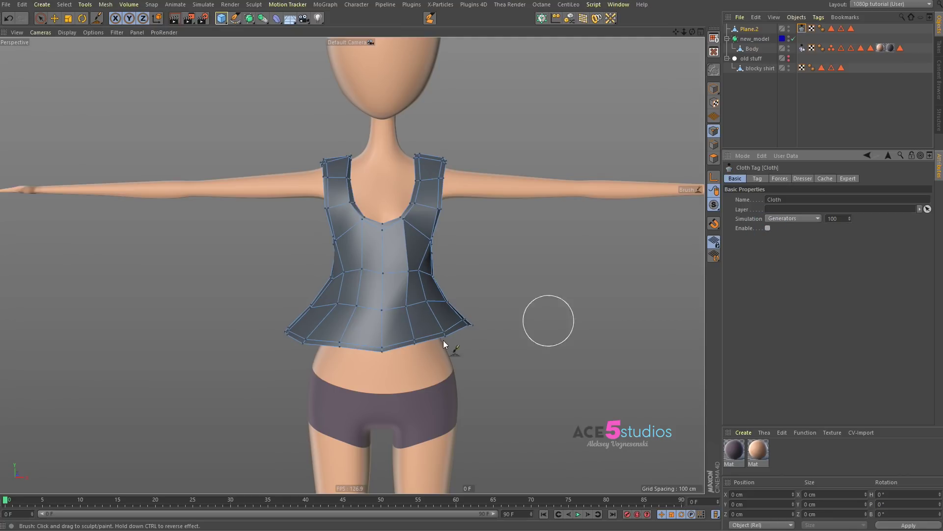
Step: Select all polygons of the tank top and subdivide them with Smooth Subdivision at a Subdivision value of 1
left_click(569, 246)
key("Return")
key("Return")
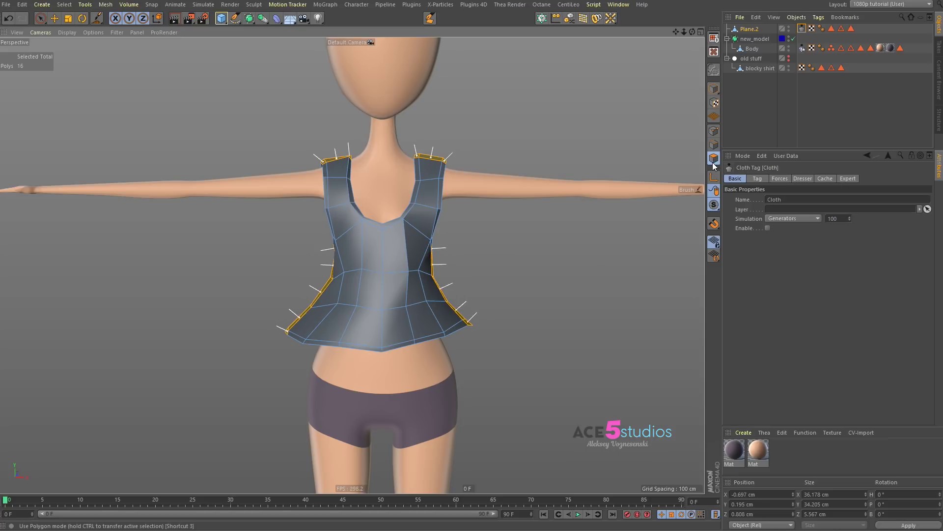
key("ctrl+a")
left_click_drag(472, 243, 546, 221, "alt")
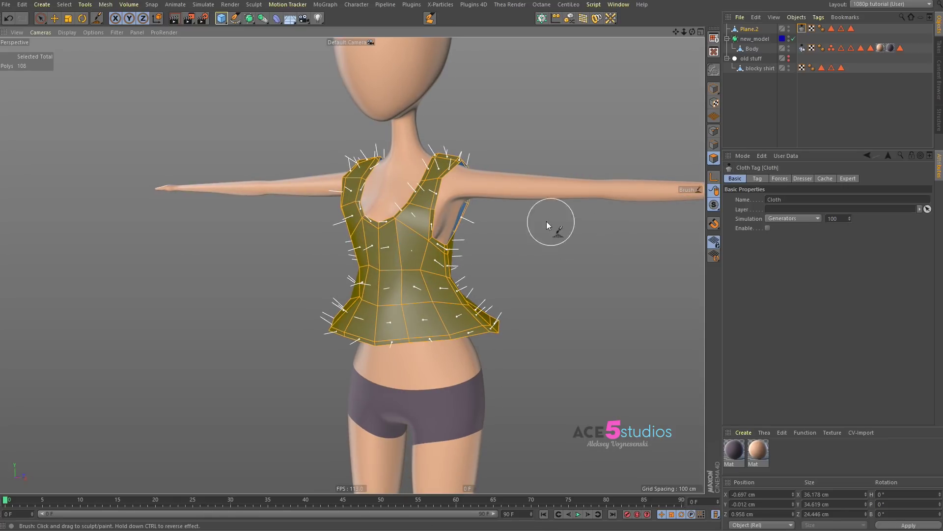
right_click(525, 219)
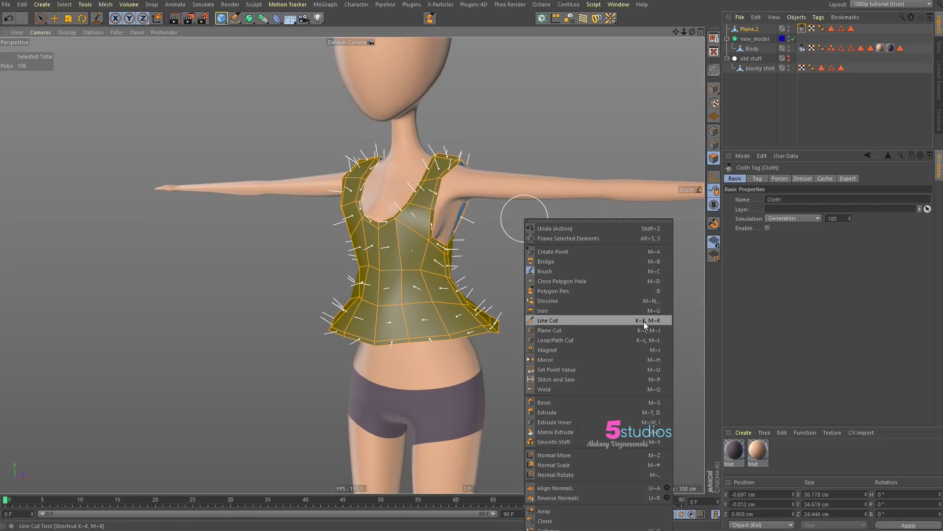
key("Escape")
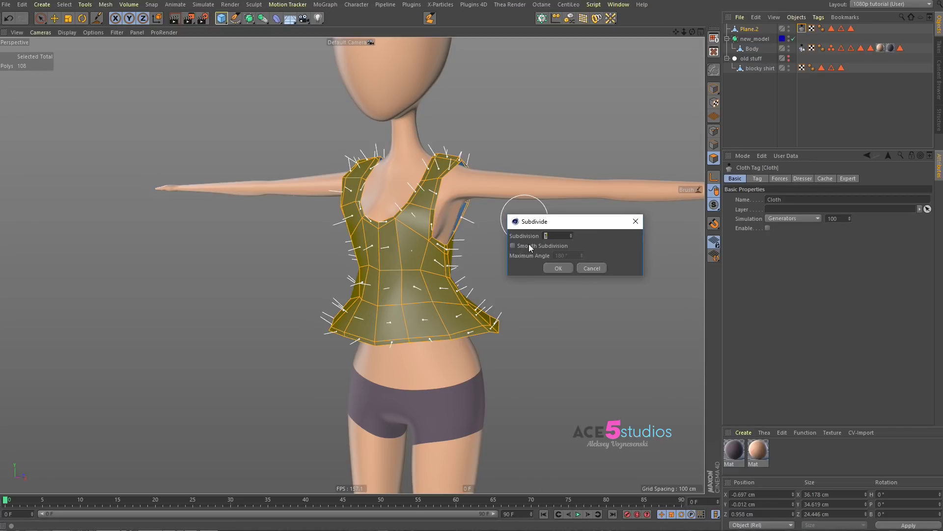
left_click(560, 268)
left_click_drag(491, 361, 509, 231, "alt")
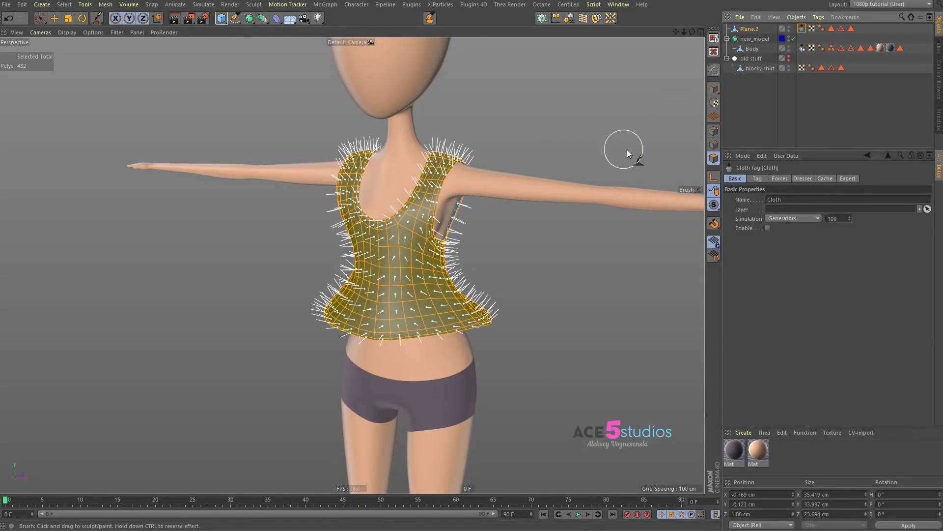
Step: Enable the cloth tag, play the subdivided tank top's simulation briefly and return to the first frame
left_click(768, 228)
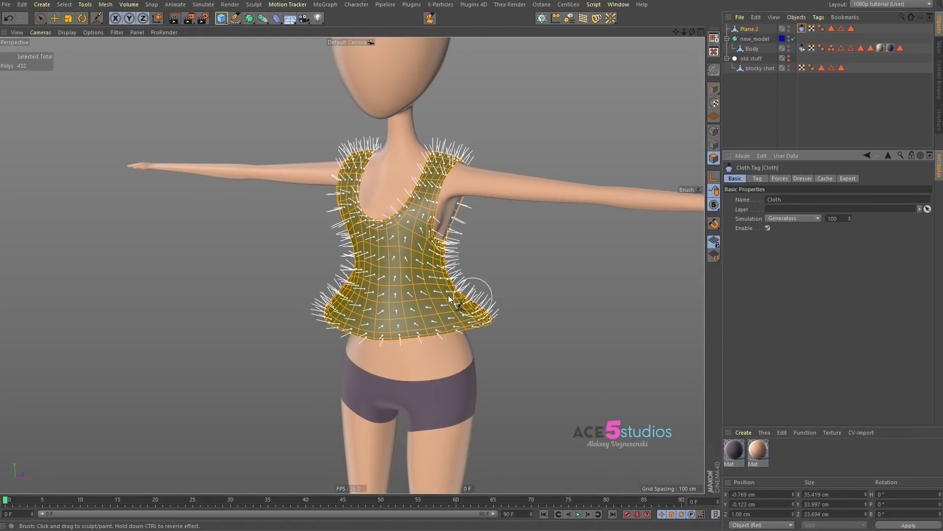
key("F8")
key("F8")
key("shift+f")
left_click_drag(441, 282, 460, 294, "alt")
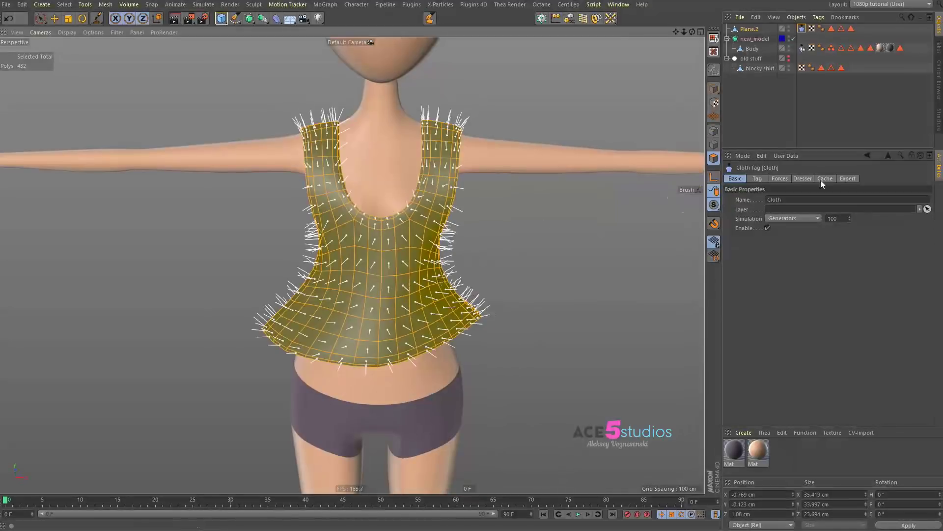
Step: Disable the cloth tag, set the brush to Smear at 100% strength and pull the side hem corner outward
left_click(768, 228)
middle_click_drag(477, 257, 543, 250)
right_click(518, 242)
left_click(560, 294)
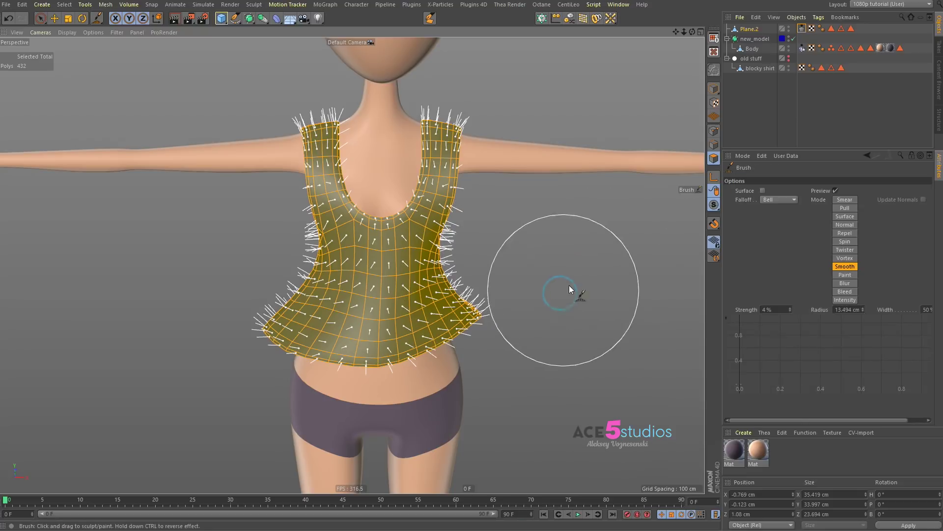
left_click(843, 200)
mouse_move(482, 310)
left_mouse_down()
mouse_move(511, 312)
mouse_move(489, 309)
mouse_move(524, 299)
left_mouse_up()
left_click(776, 309)
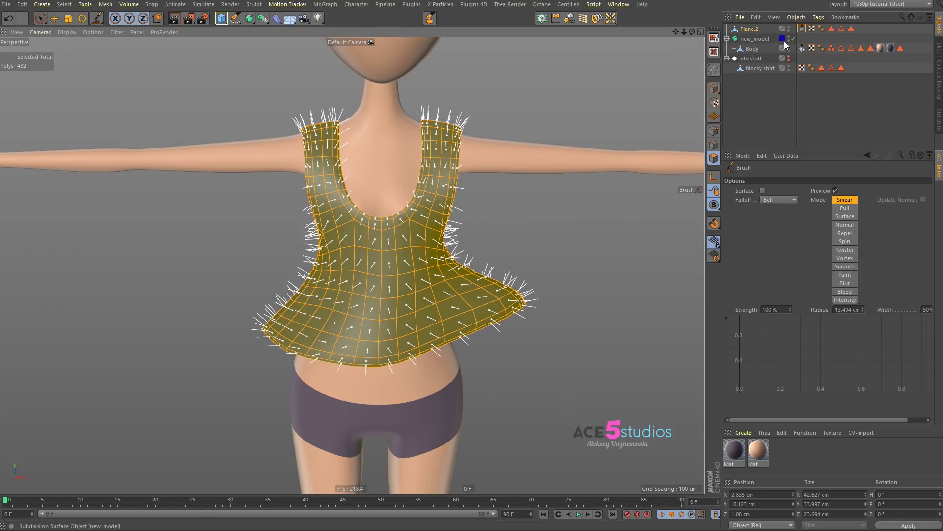
Step: Toggle the cloth tag on and off, then smear the side hem corner outward again and adjust the shoulder area
left_click(801, 29)
left_click(768, 228)
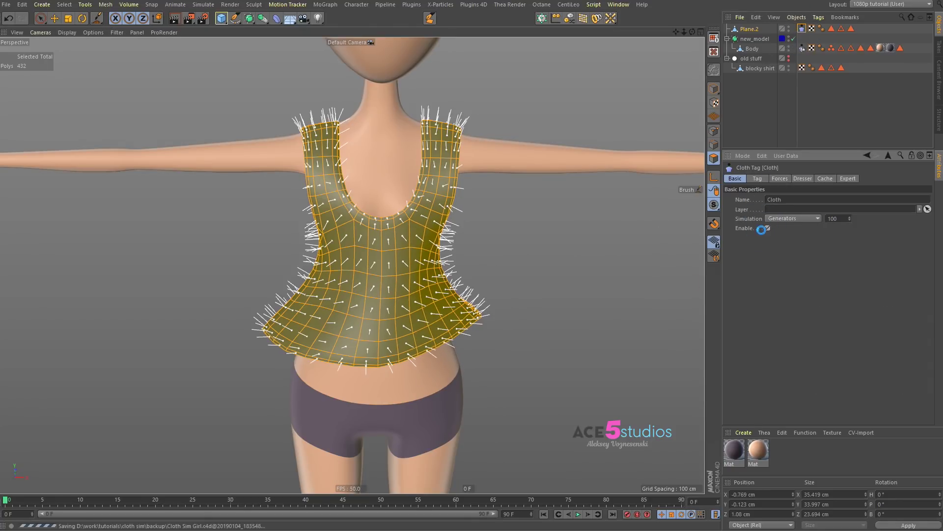
left_click(767, 228)
left_click_drag(472, 337, 504, 336)
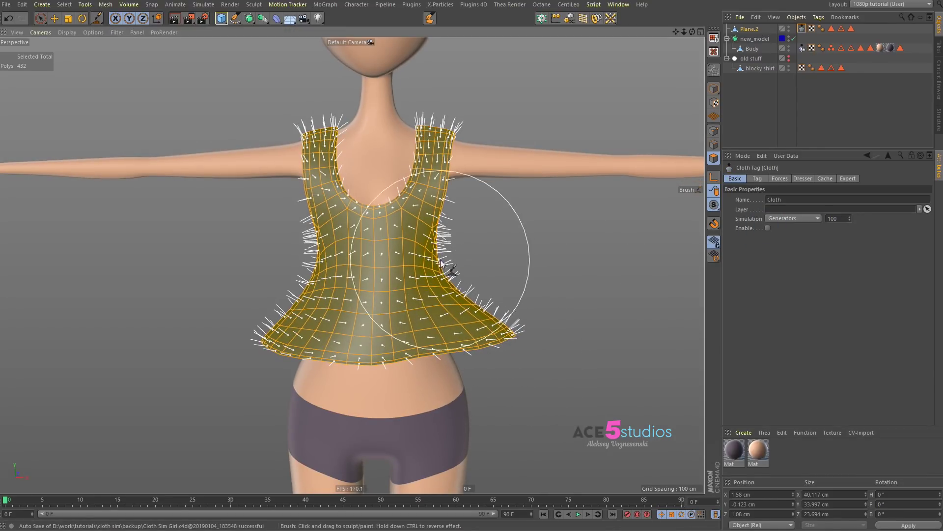
mouse_move(440, 243)
left_mouse_down()
mouse_move(436, 143)
mouse_move(315, 135)
mouse_move(337, 127)
mouse_move(308, 186)
mouse_move(453, 230)
mouse_move(531, 232)
left_mouse_up()
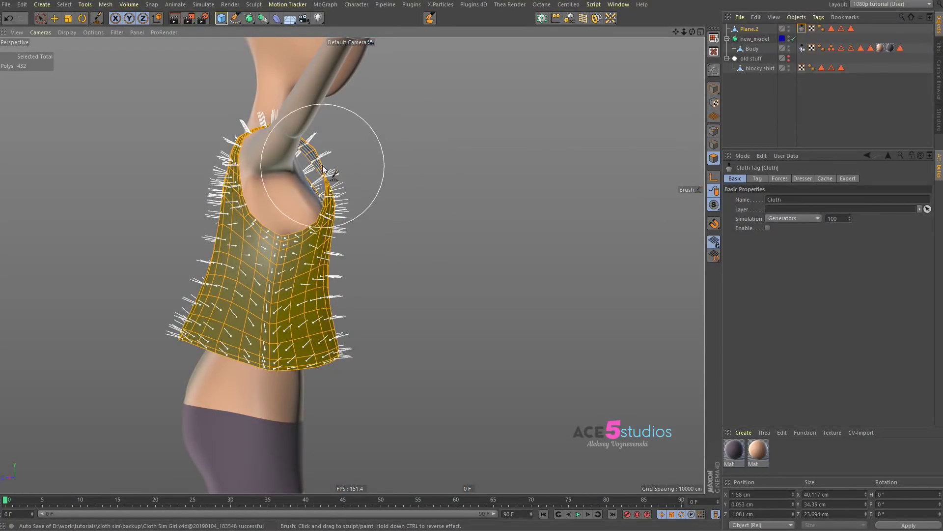
left_click_drag(320, 162, 196, 226, "alt")
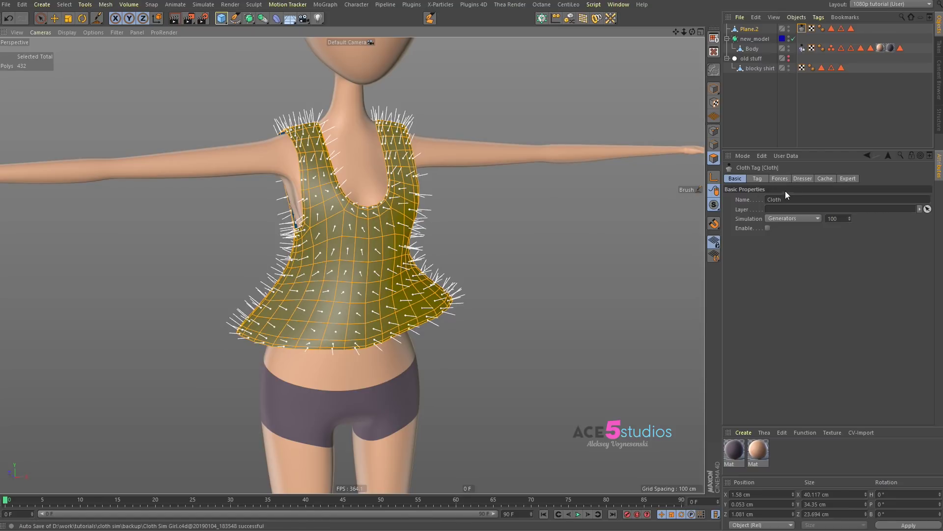
Step: Store the reshaped tank top as the cloth's Init State, enable the cloth and play the simulation before returning to the first frame
left_click(803, 178)
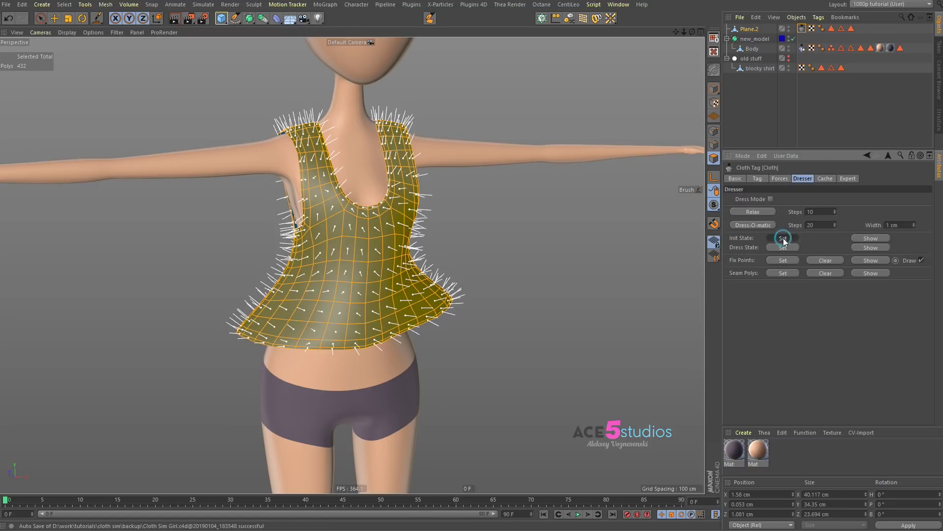
left_click(736, 177)
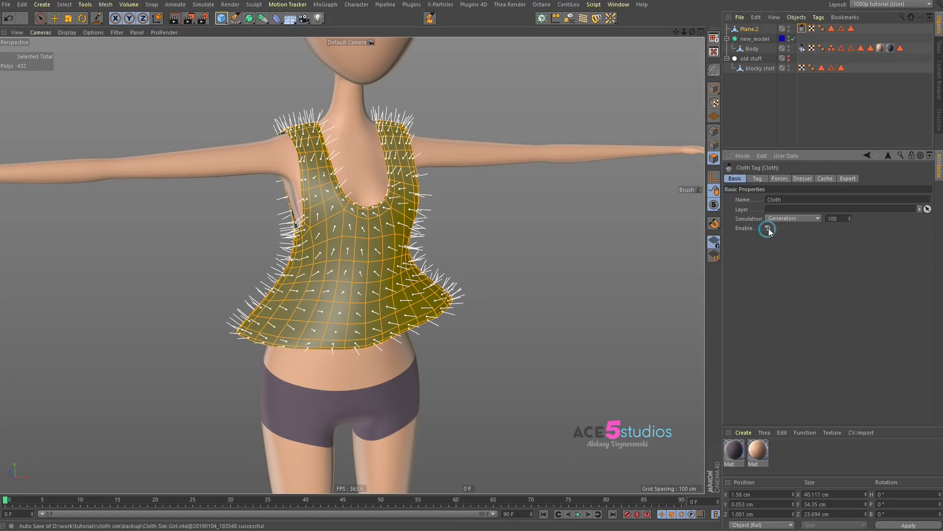
key("F8")
mouse_move(376, 265)
left_mouse_down("alt")
mouse_move(421, 270)
mouse_move(236, 261)
mouse_move(269, 271)
mouse_move(329, 253)
left_mouse_up("alt")
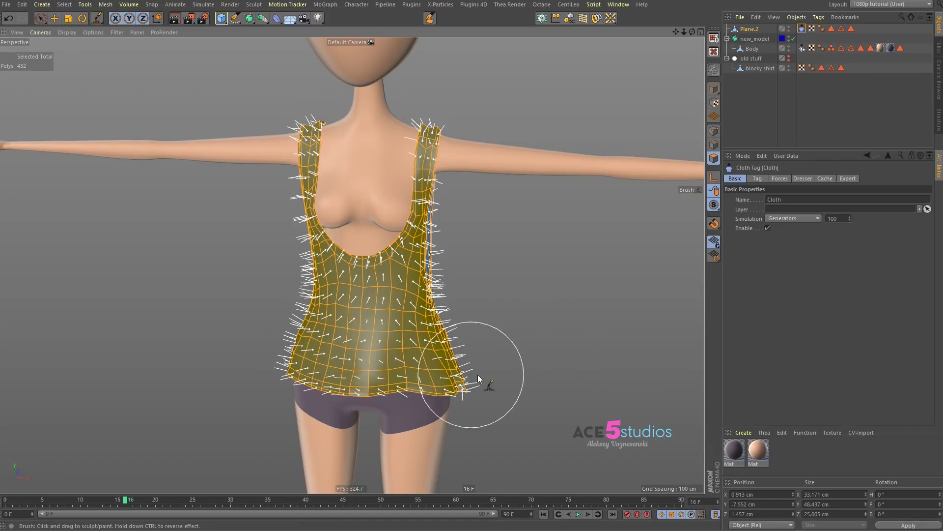
key("shift+f")
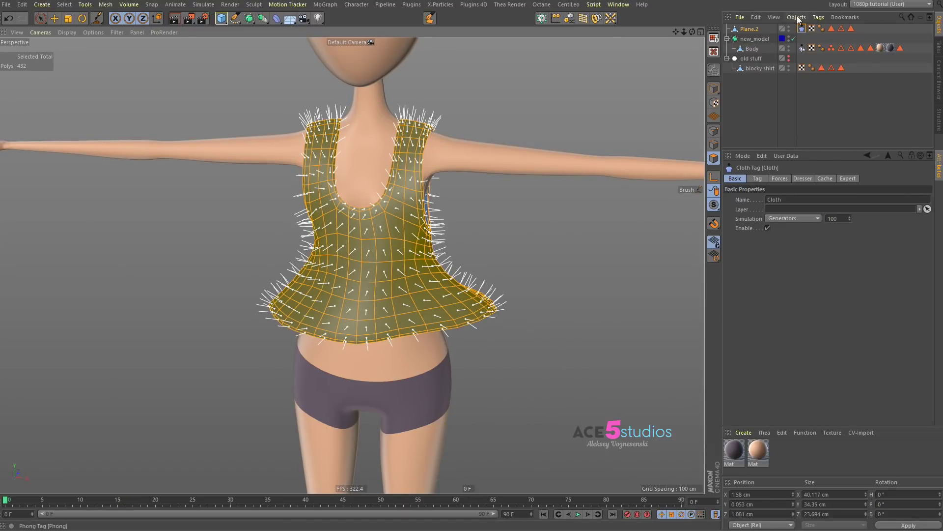
Step: Set the cloth tag's Iterations to 15, play the simulation briefly and return to the first frame
left_click(780, 179)
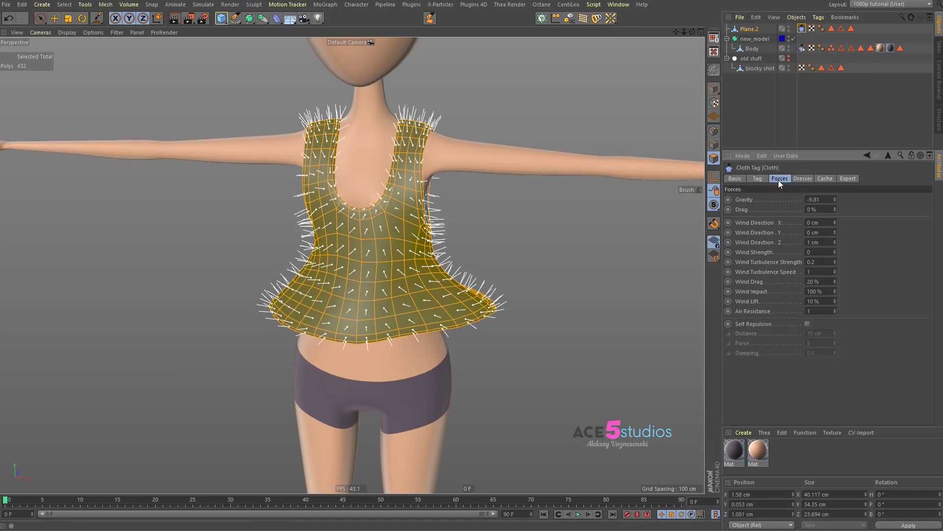
left_click(758, 179)
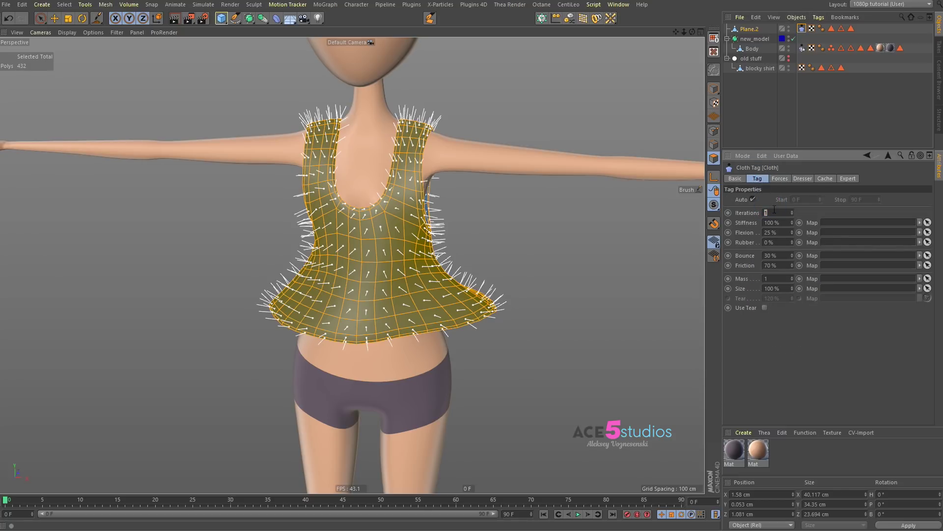
key("F8")
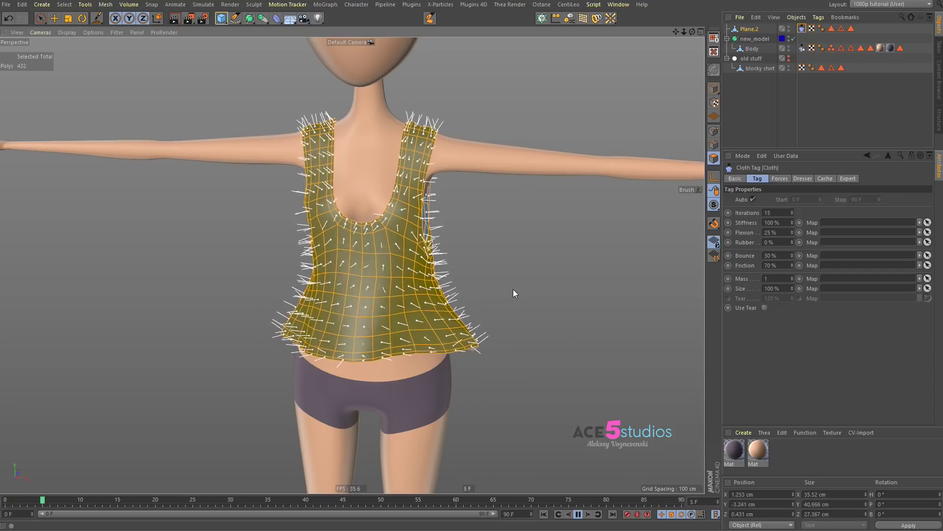
key("shift+f")
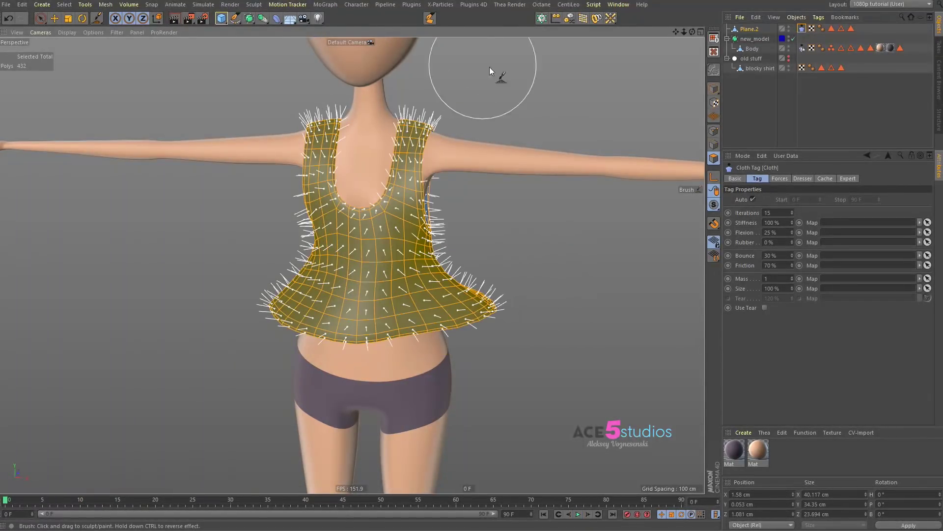
Step: Try a much smaller Size for the cloth tag, play the simulation and return to the first frame
left_click(774, 281)
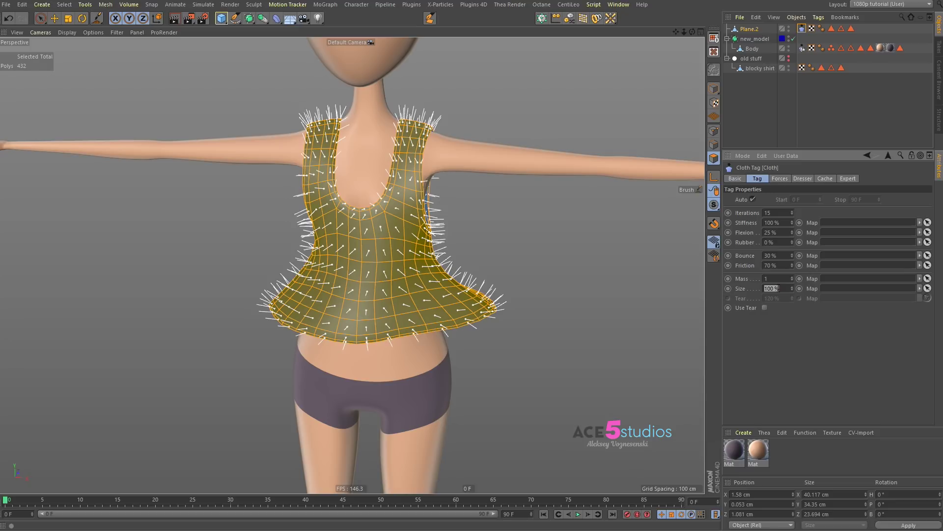
key("Return")
key("F8")
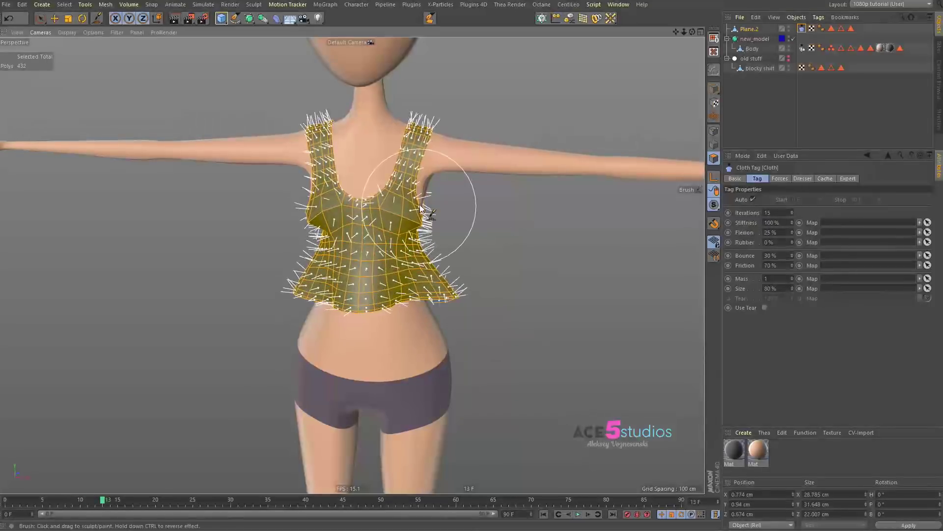
key("shift+f")
Step: Set the cloth tag's Size to 95% and play the simulation to check the tank top's fit
left_click(780, 289)
type("95")
key("Return")
key("F8")
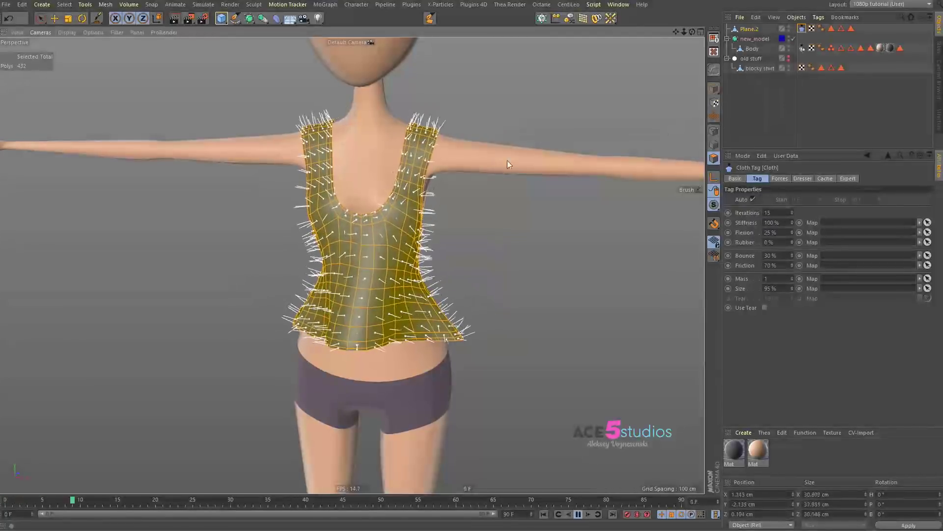
key("F8")
key("F8")
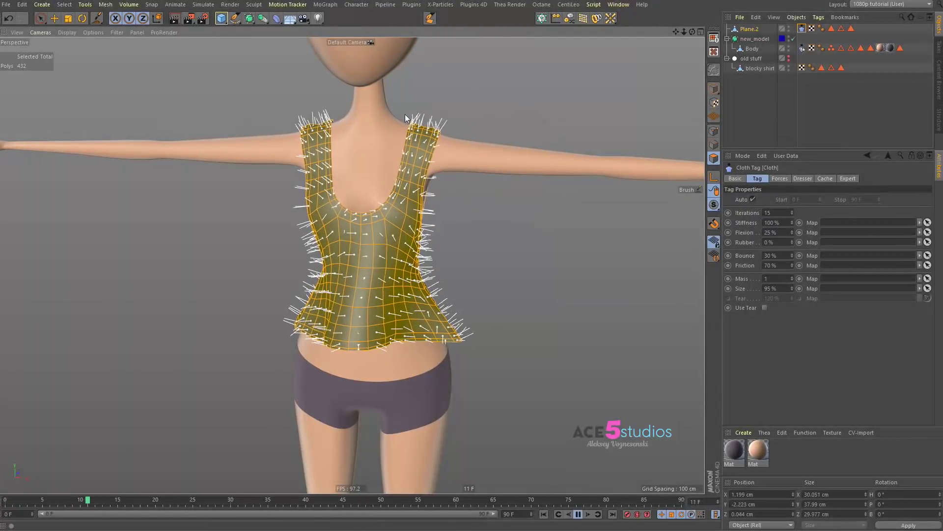
key("F8")
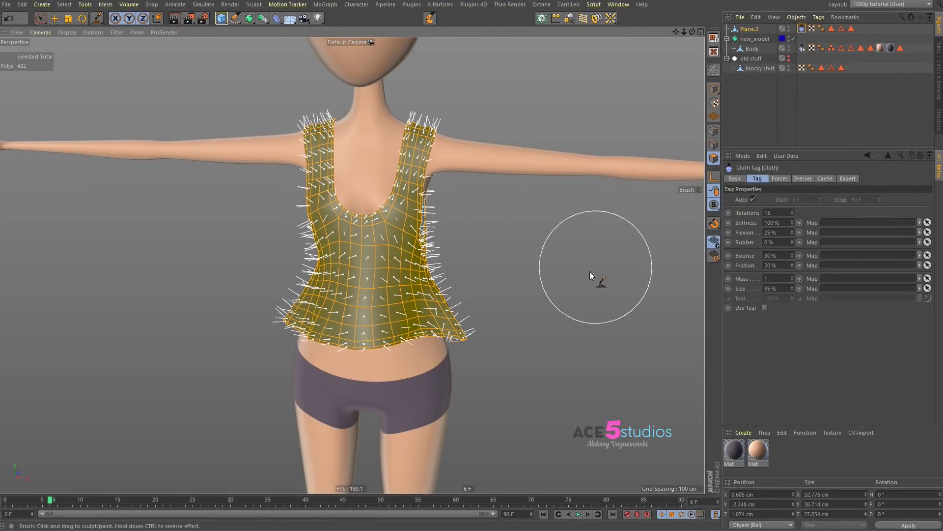
Step: Set the Body's cloth collider to 5% Bounce and 99% Friction, then replay the simulation
left_click(802, 48)
left_click(778, 208)
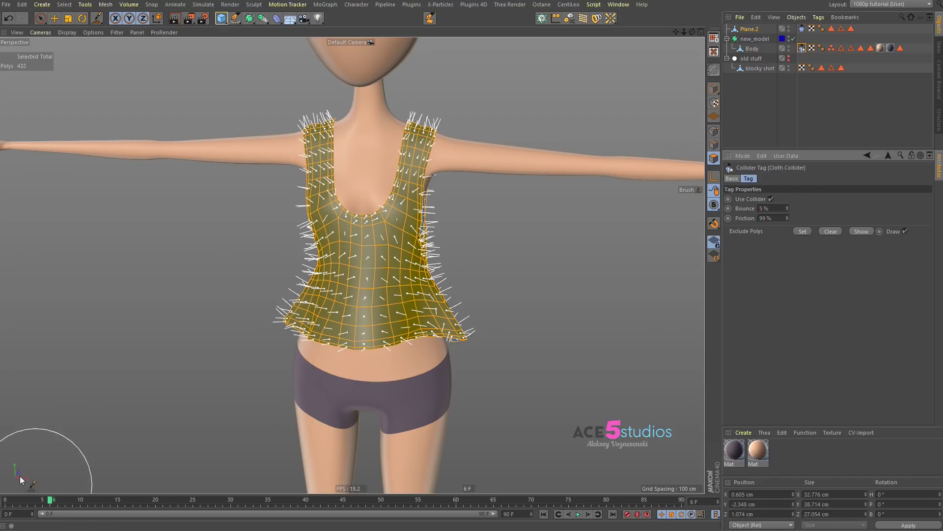
key("F8")
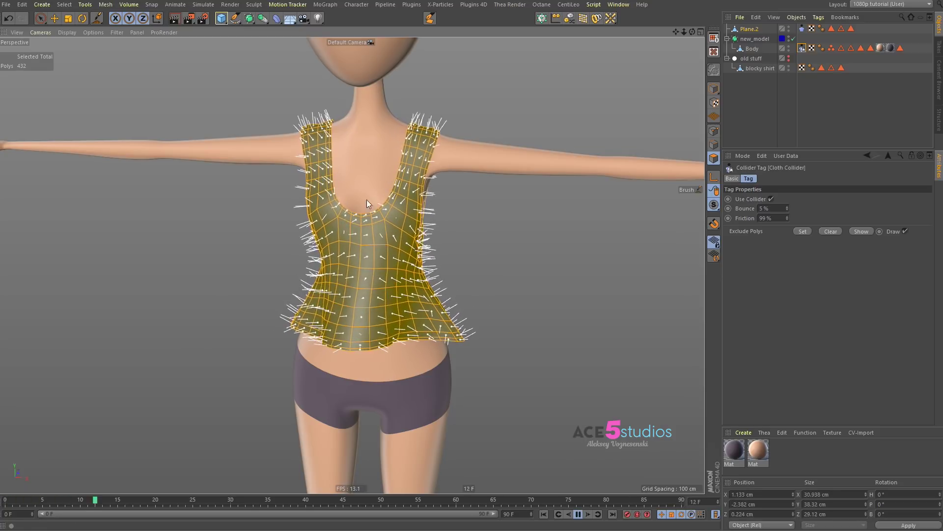
key("F8")
Step: Set the cloth tag's Friction to 99% and Bounce to 2%, then replay the simulation
left_click(802, 29)
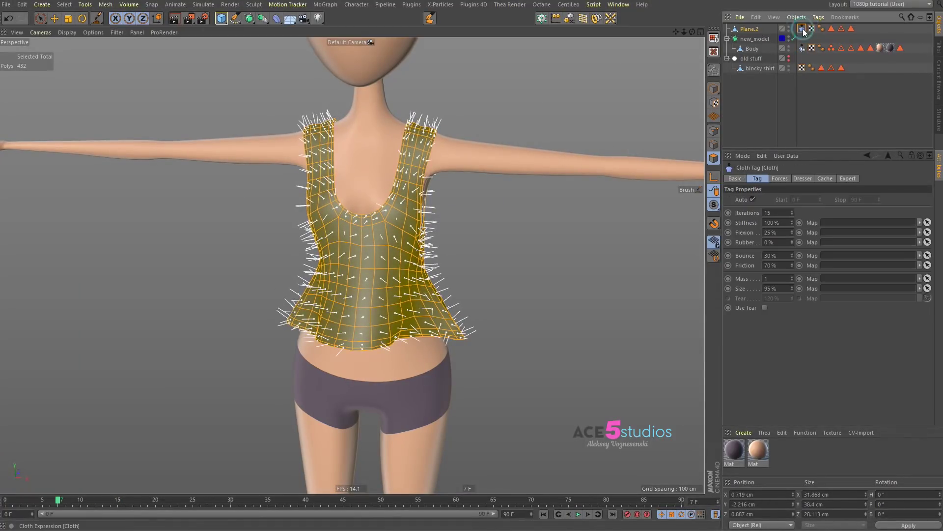
left_click(775, 265)
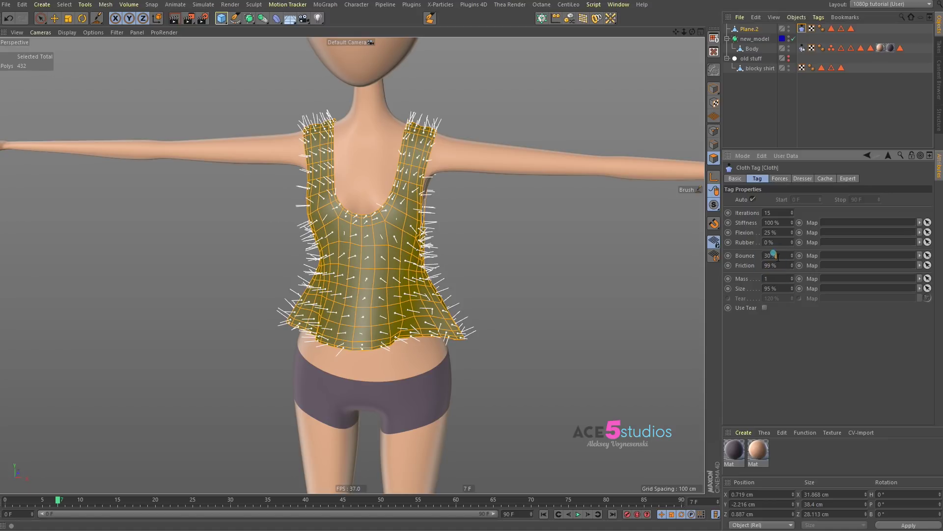
key("Return")
key("F8")
key("shift+f")
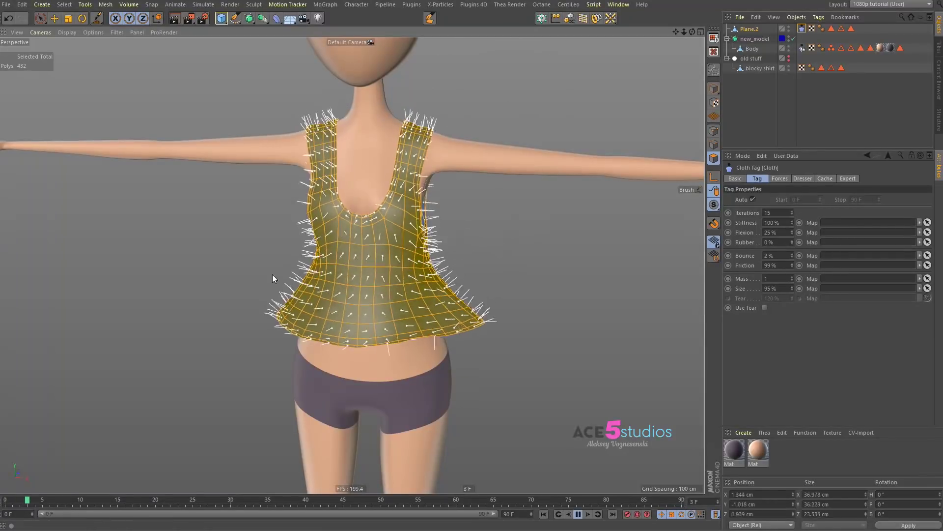
Step: Replay the tank top's simulation from a side angle and return to the first frame
left_click_drag(390, 200, 352, 234, "alt")
key("shift+f")
key("F8")
key("shift+f")
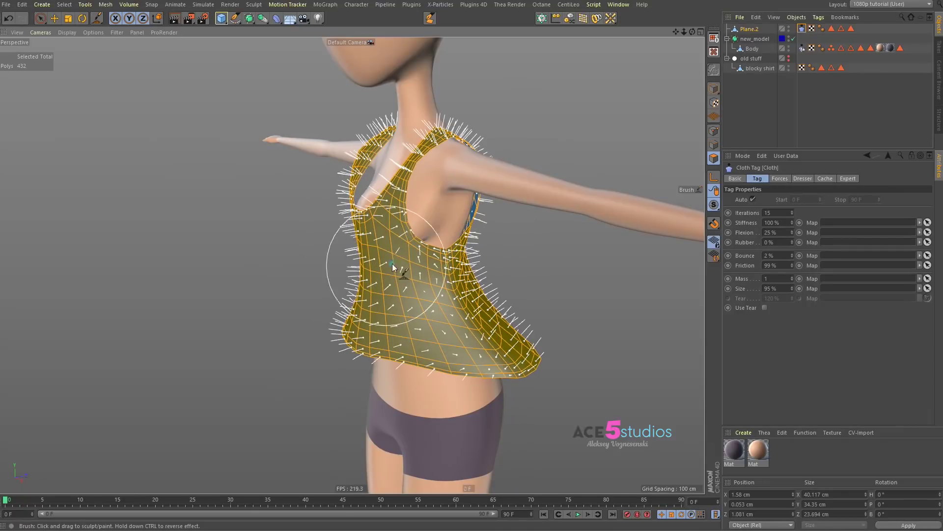
left_click_drag(388, 267, 439, 289, "alt")
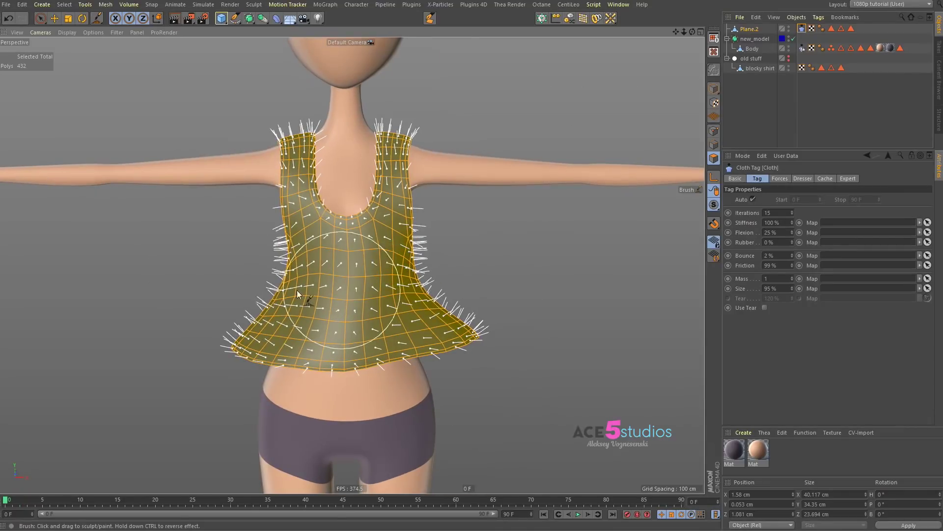
Step: Disable the cloth tag and subdivide the tank top mesh once with Smooth Subdivision on
left_click(748, 29)
left_click(802, 29)
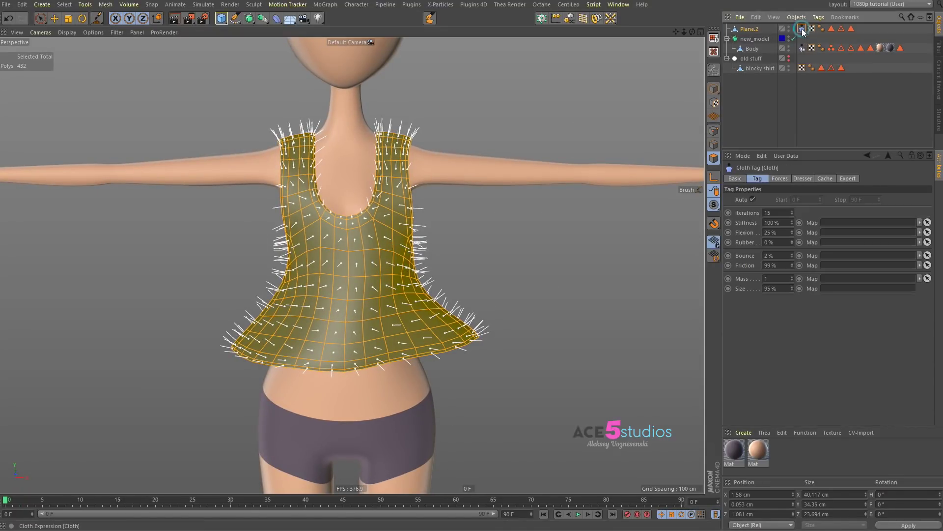
left_click(740, 179)
left_click(768, 229)
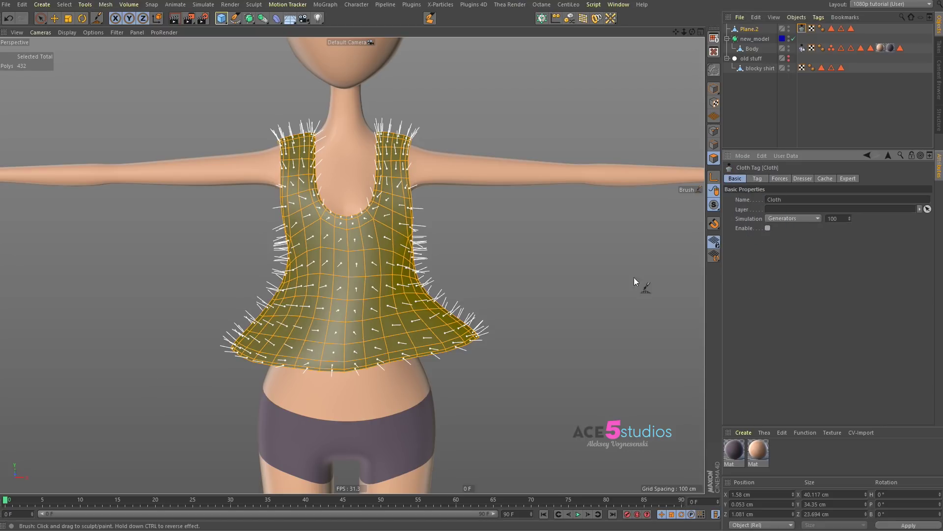
right_click(503, 199)
left_click(646, 530)
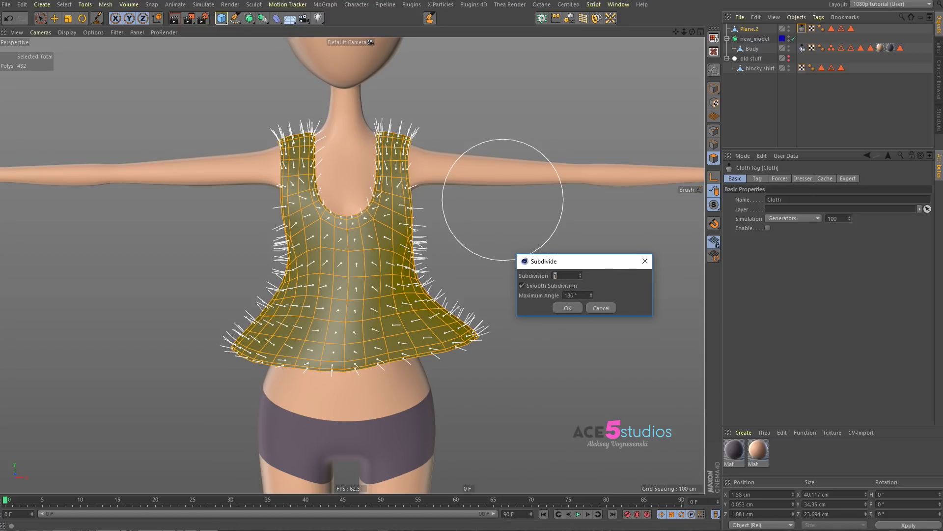
left_click(568, 307)
left_click_drag(565, 305, 431, 231, "alt")
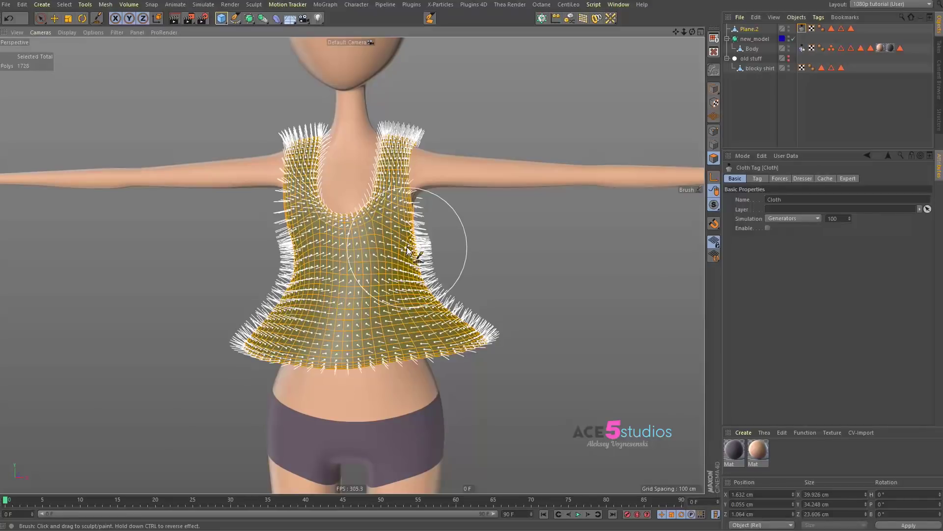
Step: Enable the cloth tag again, deselect the tank top and play its simulation before returning to the first frame
left_click(803, 179)
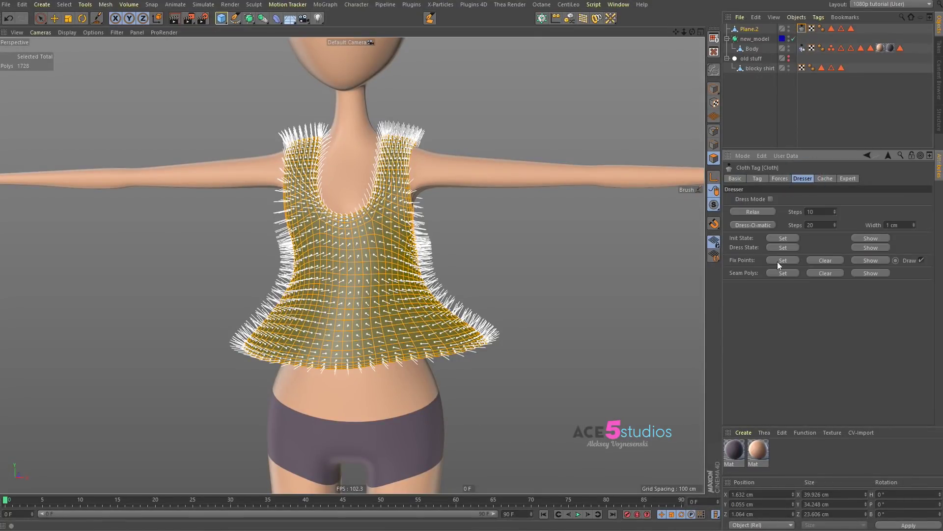
left_click(743, 178)
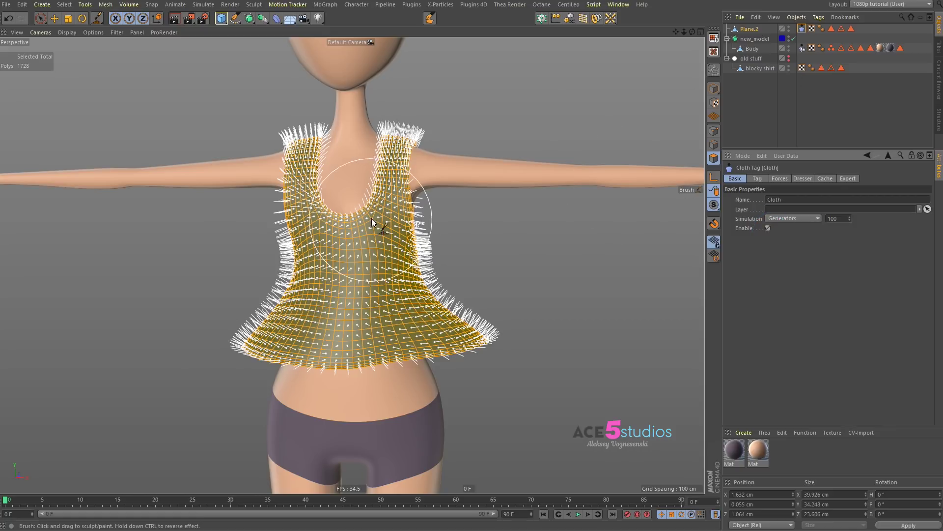
left_click(762, 179)
left_click(755, 116)
key("F8")
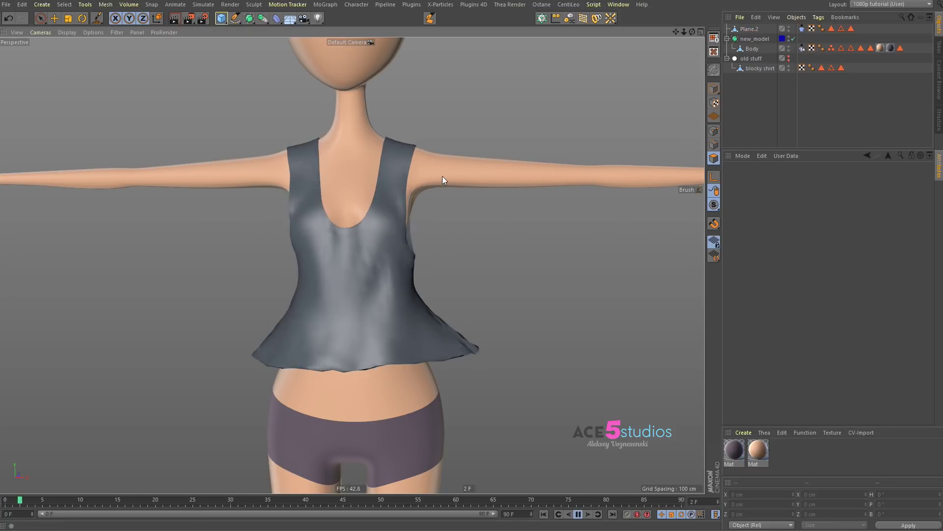
left_click_drag(445, 349, 384, 378, "alt")
key("shift+f")
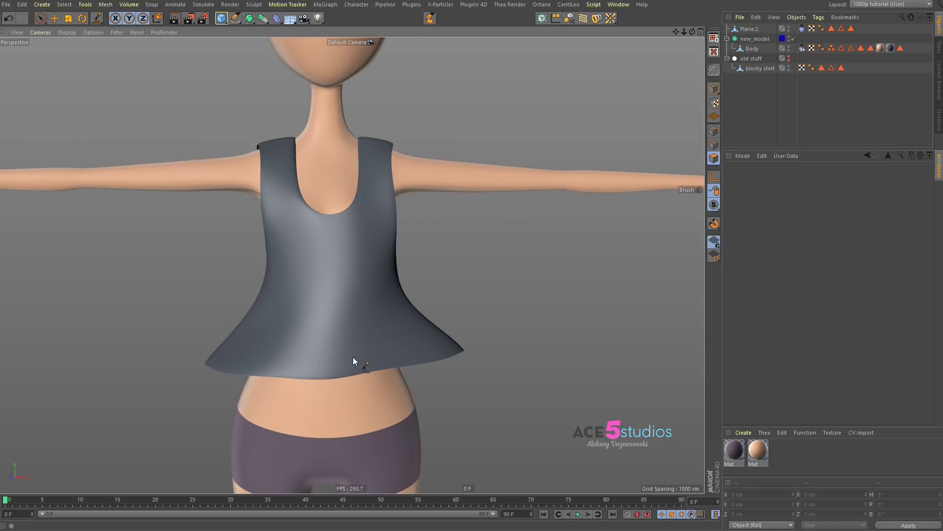
Step: Disable the cloth tag, select Plane.2 and subdivide the tank top mesh another time
left_click(802, 29)
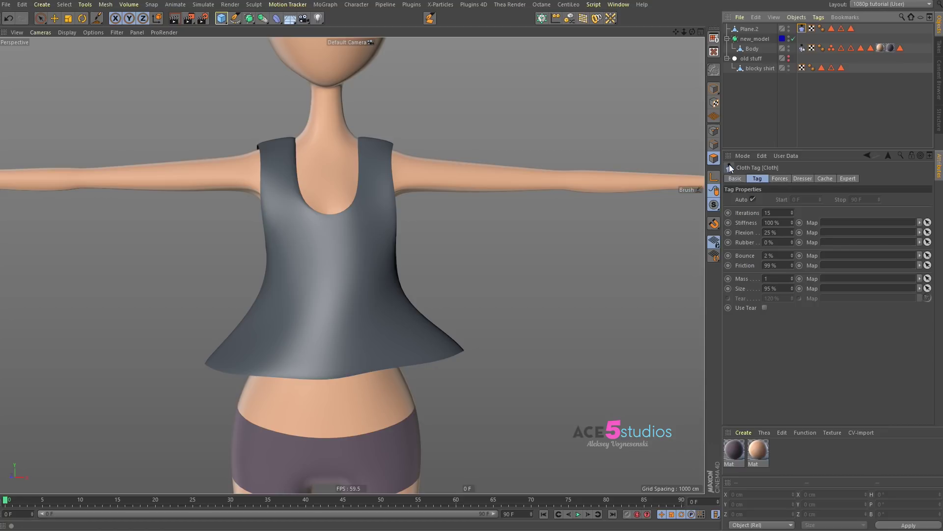
left_click(742, 180)
left_click(768, 229)
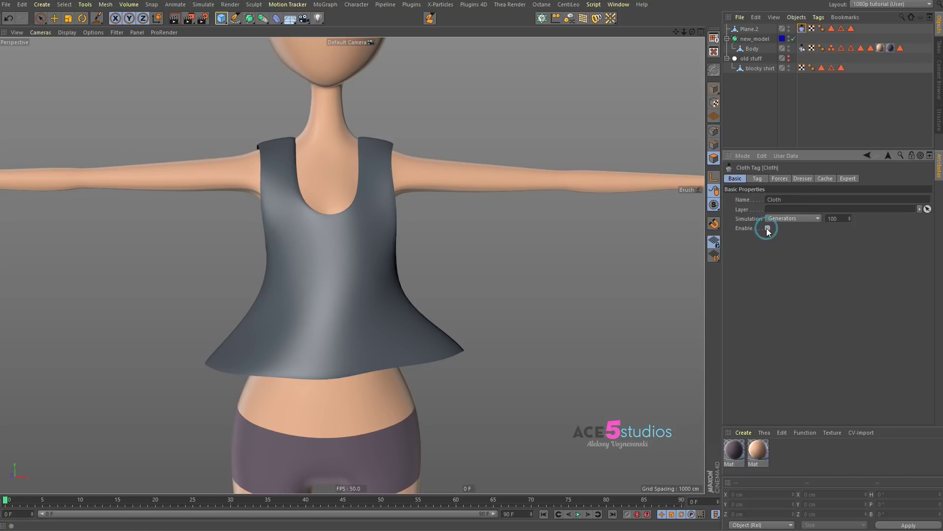
left_click(749, 29)
right_click(526, 210)
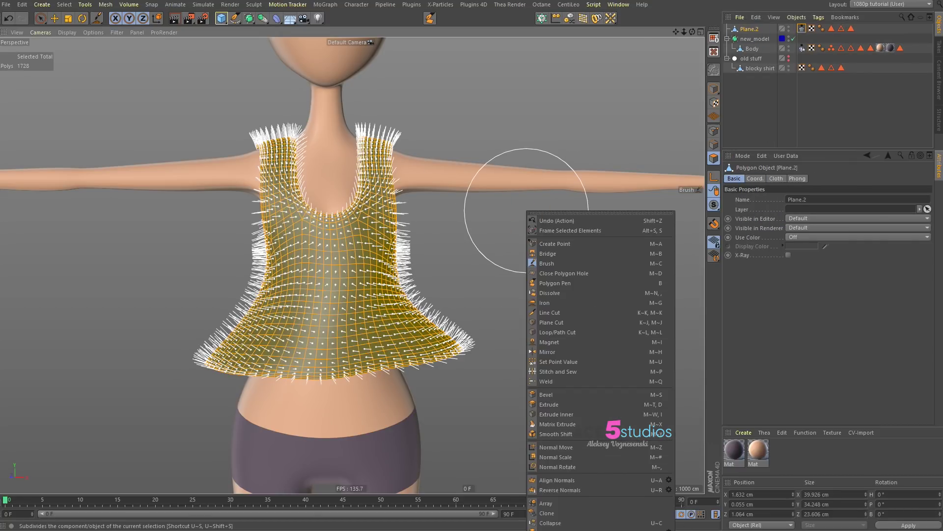
left_click(560, 530)
Step: Enable the cloth tag on the denser tank top, deselect it and play the simulation before returning to the first frame
left_click(802, 29)
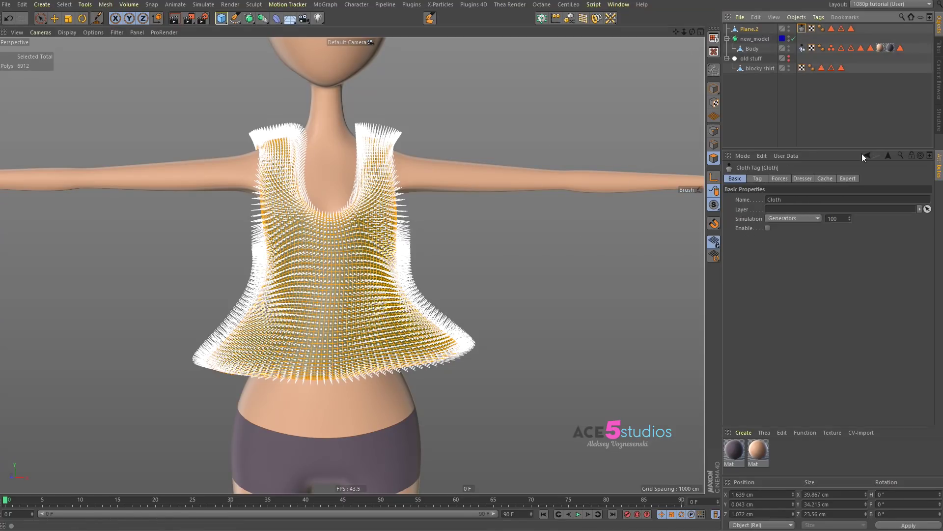
left_click(801, 178)
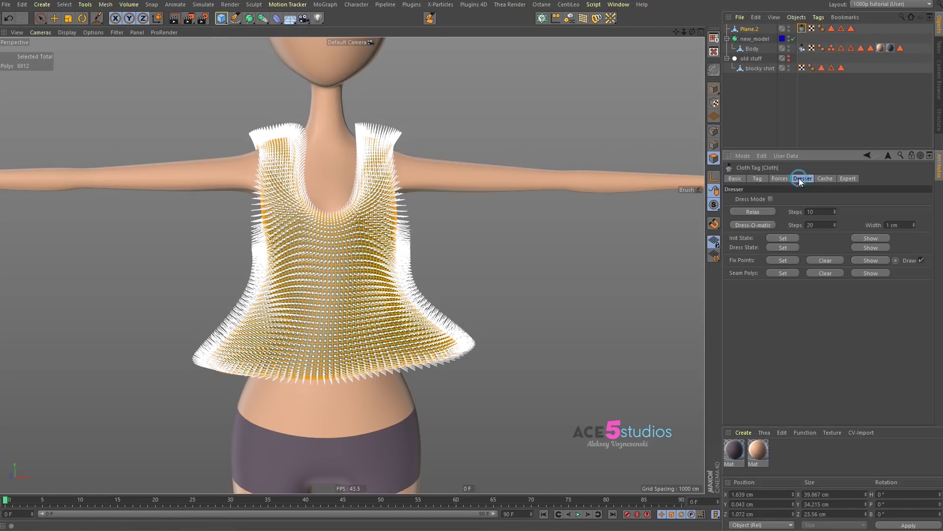
left_click(739, 178)
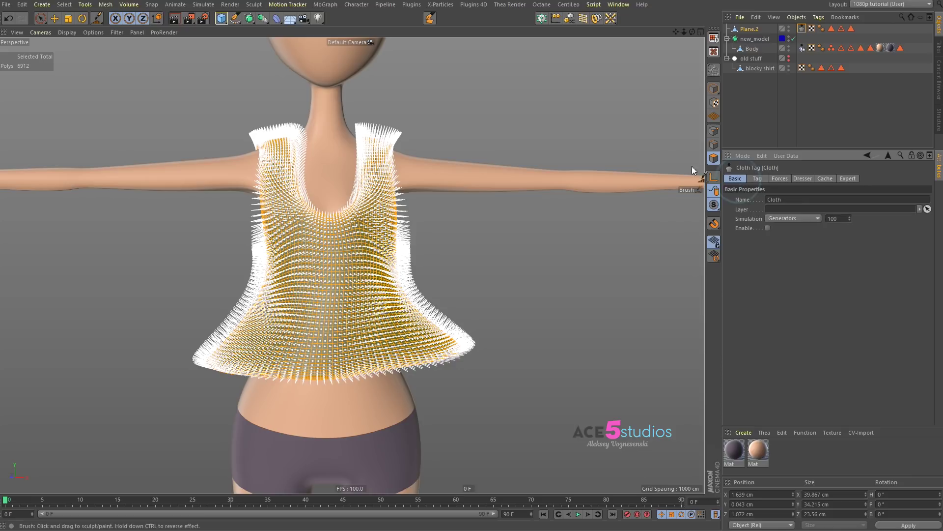
left_click(767, 228)
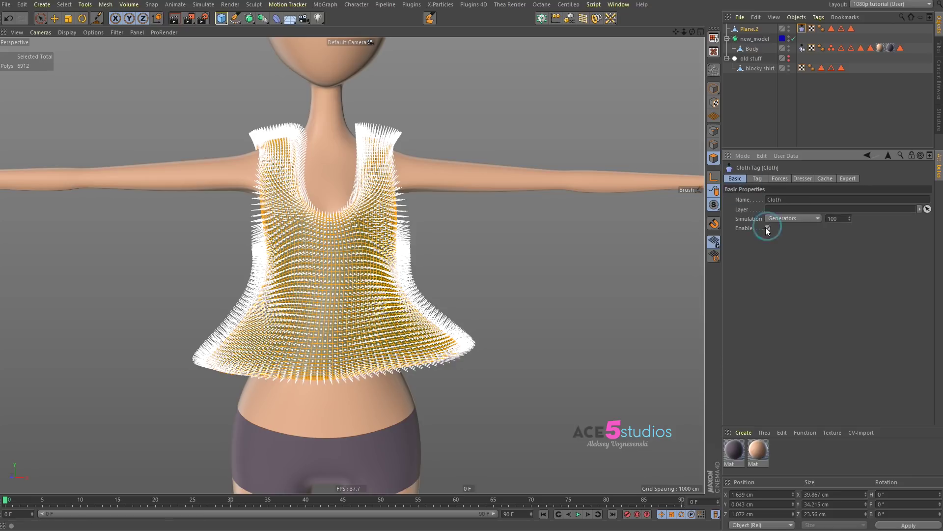
left_click(780, 178)
left_click(804, 178)
left_click(768, 177)
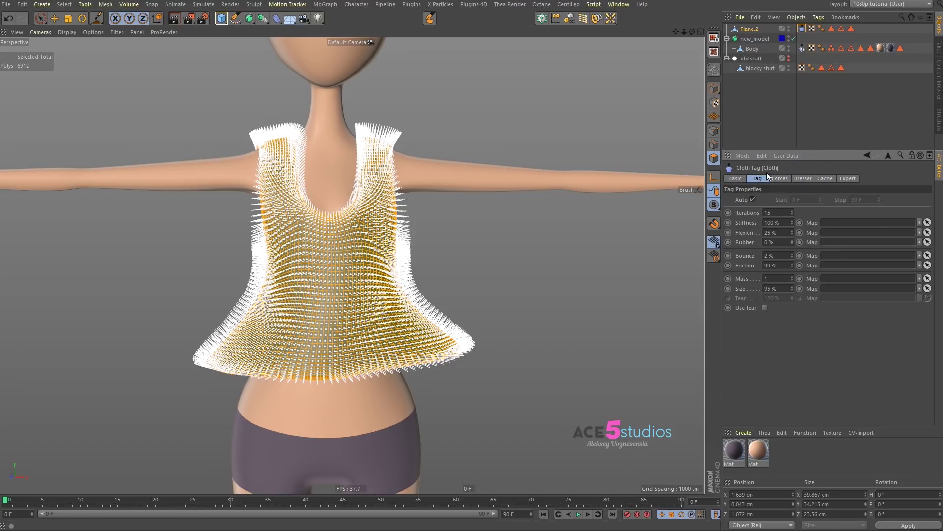
left_click(734, 96)
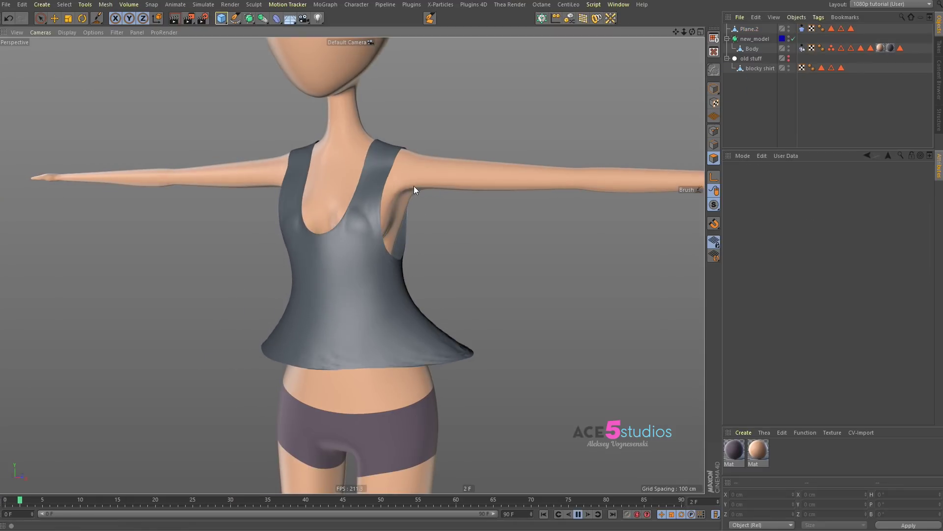
key("F8")
left_click_drag(338, 336, 408, 335, "alt")
key("shift+f")
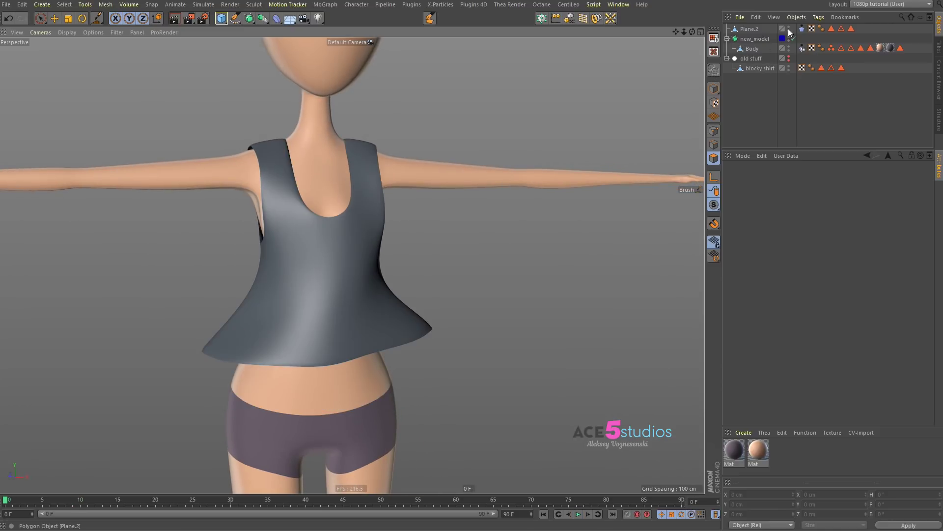
Step: Set the tank top's cloth iterations to 35 and play the simulation to frame 14
left_click(803, 29)
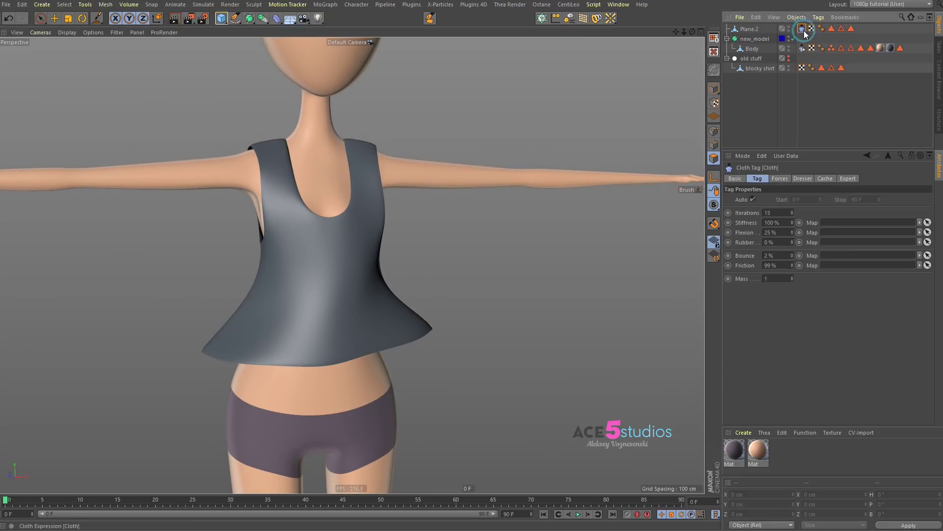
double_click(784, 213)
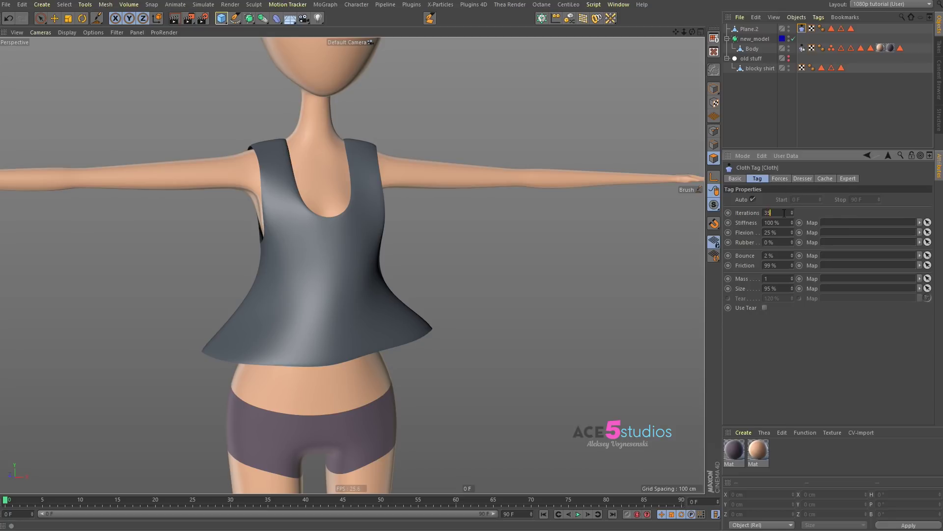
key("F8")
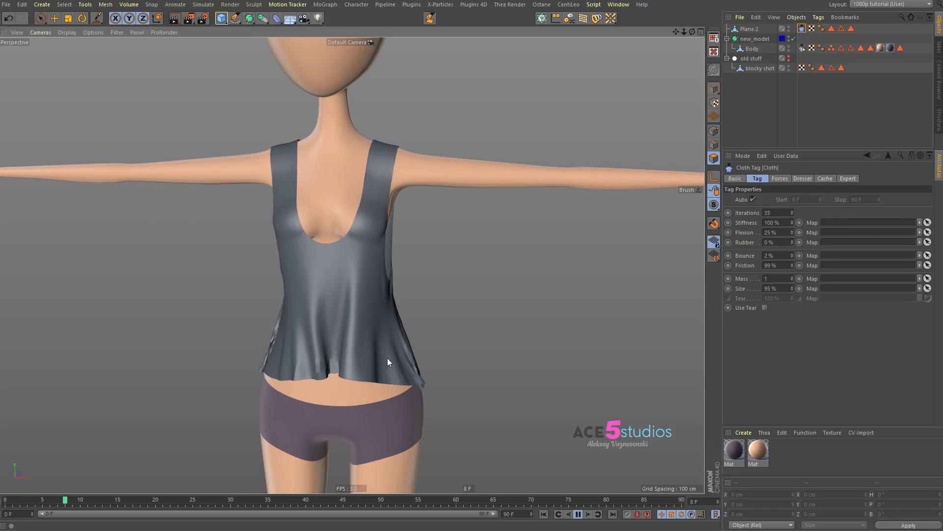
key("F8")
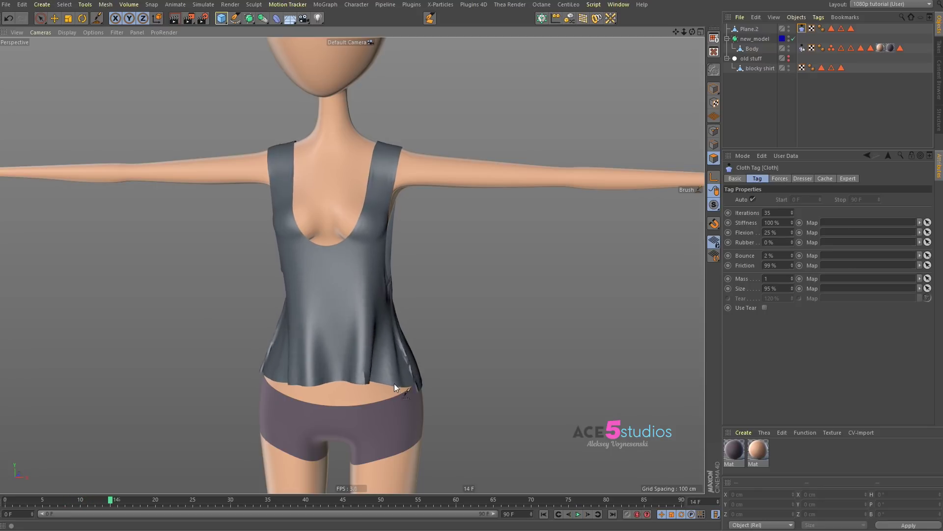
left_click_drag(394, 383, 347, 362, "alt")
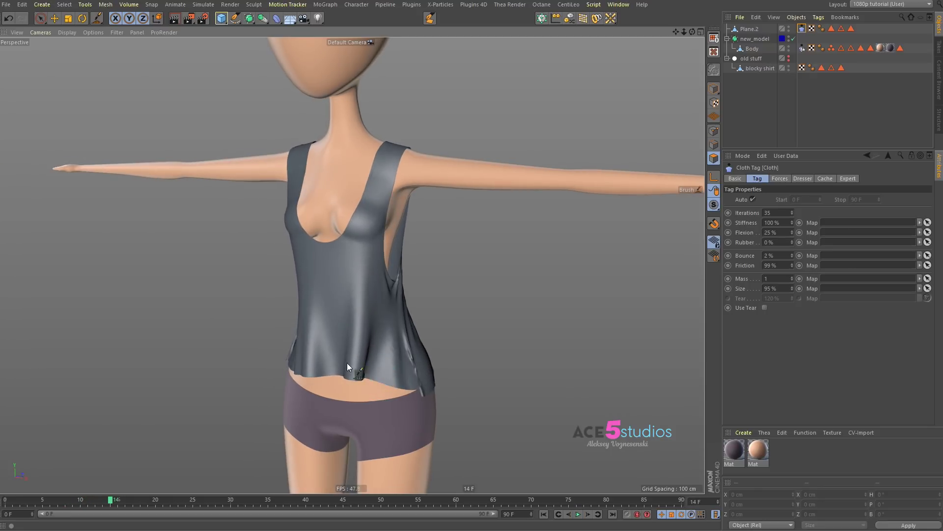
Step: Turn off Angle Limit in the tank top's Phong tag and run the simulation to frame 27 to check the side folds
left_click(821, 28)
left_click(783, 199)
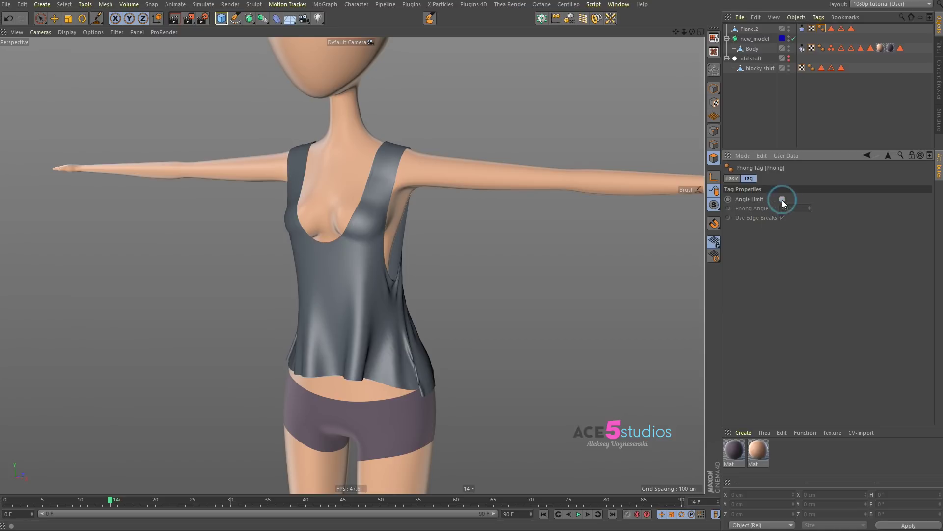
key("F8")
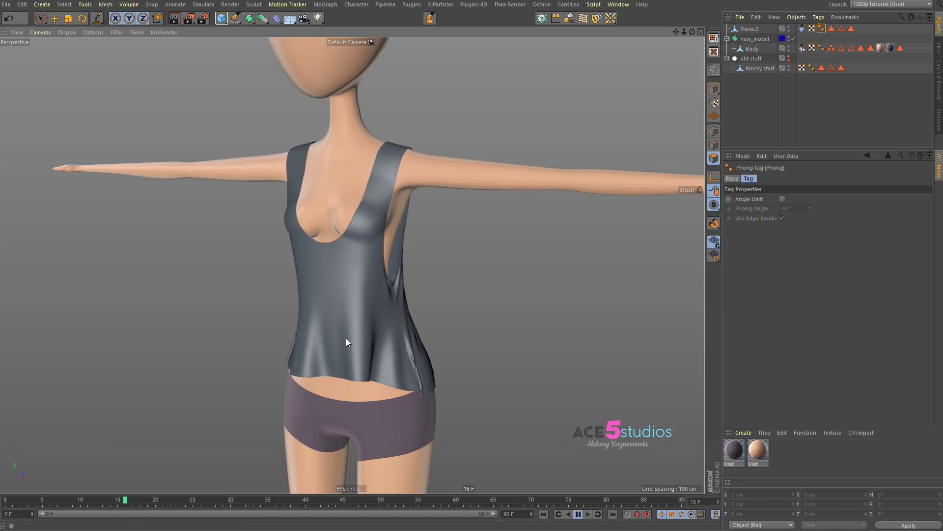
left_click_drag(419, 338, 308, 319, "alt")
key("F8")
right_click_drag(308, 318, 452, 321, "alt")
left_click_drag(452, 321, 456, 183, "alt")
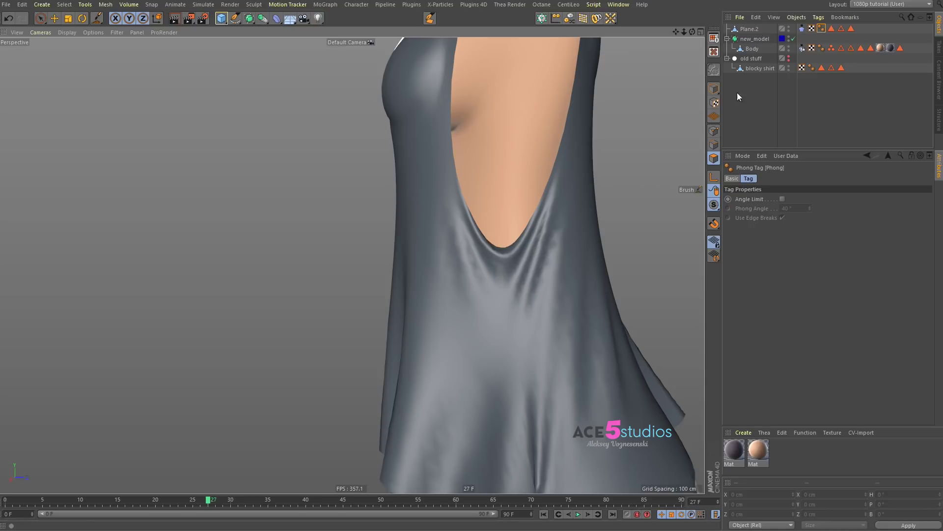
Step: Select Plane.2 in edge mode, examine its mesh below the armhole and return to the first frame
left_click(756, 30)
key("Return")
key("Return")
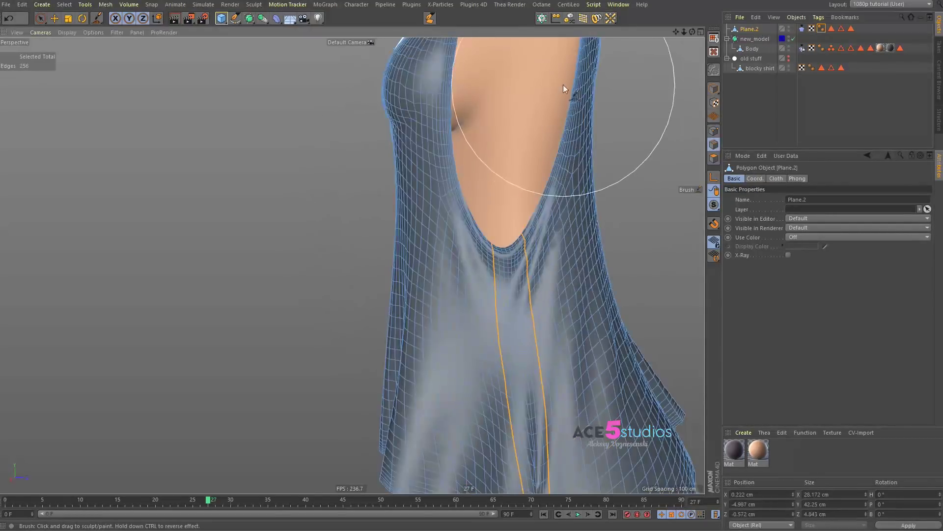
right_click_drag(508, 240, 442, 229, "alt")
left_click_drag(443, 230, 461, 298, "alt")
key("shift+f")
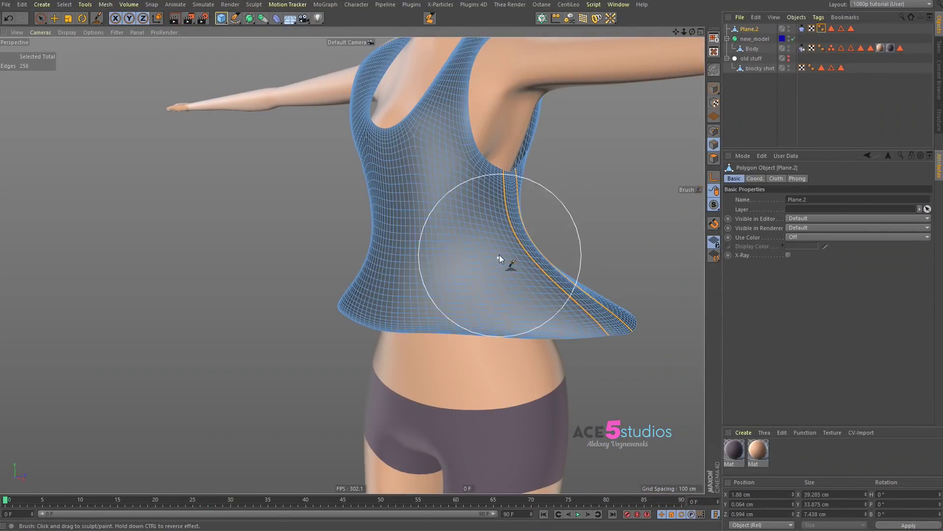
Step: Deselect the tank top and play its simulation to examine the side drape before returning to the first frame
left_click(772, 104)
key("F8")
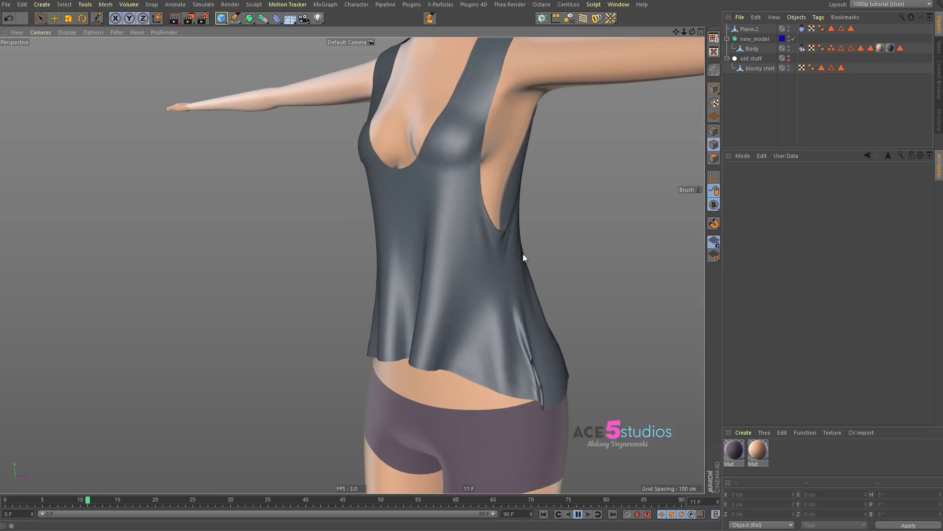
key("F8")
left_click_drag(482, 329, 385, 242, "alt")
key("shift+f")
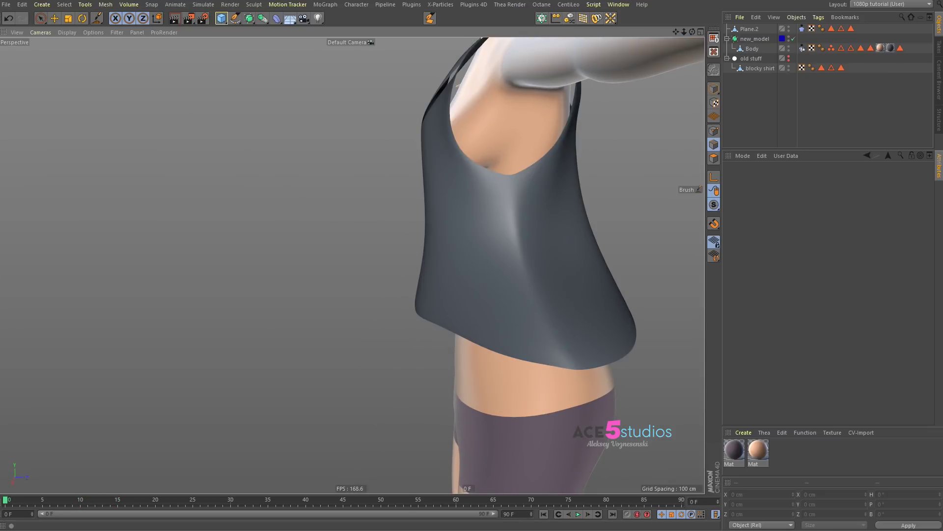
Step: Select Plane.2, examine the mesh density along its side seam and switch to polygon mode
left_click(752, 29)
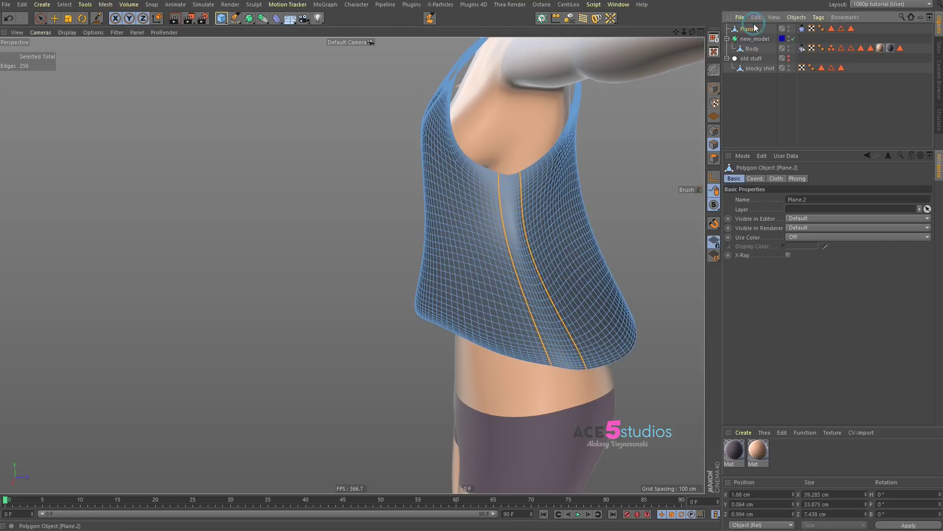
scroll(565, 344, "up", 5)
mouse_move(580, 338)
left_mouse_down("alt")
mouse_move(575, 327)
mouse_move(582, 337)
left_mouse_up("alt")
mouse_move(514, 267)
left_mouse_down("alt")
mouse_move(536, 275)
mouse_move(459, 291)
left_mouse_up("alt")
scroll(459, 267, "down", 1)
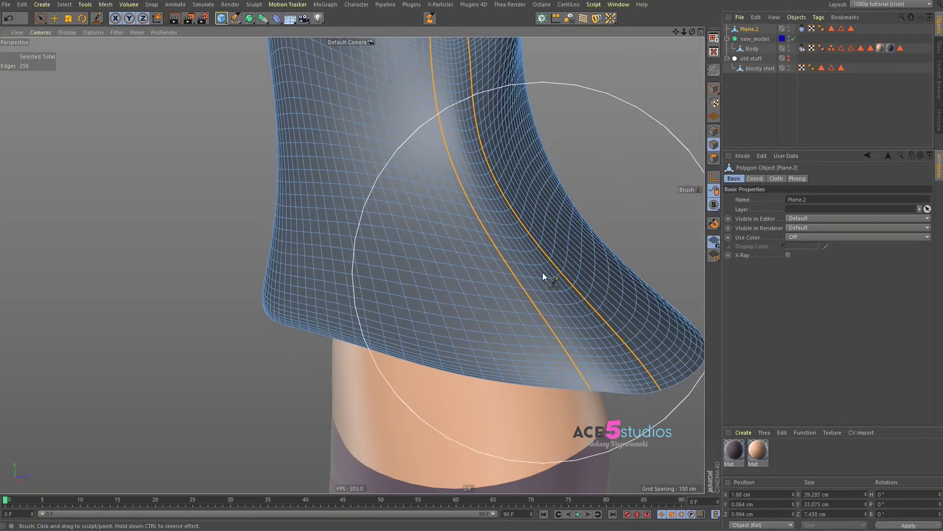
middle_click_drag(542, 272, 467, 267, "alt")
scroll(467, 266, "down", 2)
key("Return")
key("Return")
key("Return")
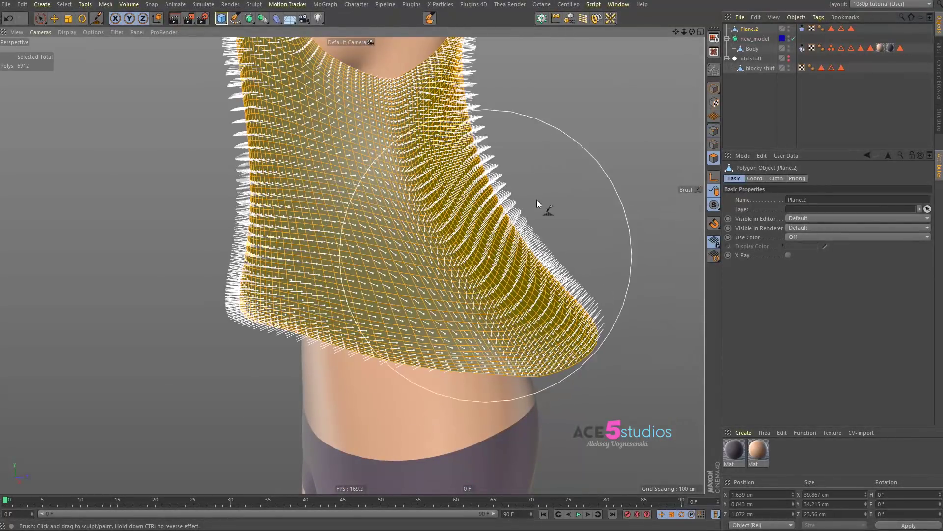
Step: Set the Brush to Smooth mode with a reduced strength and a radius of about 2.3 cm
right_click(579, 158)
left_click(597, 206)
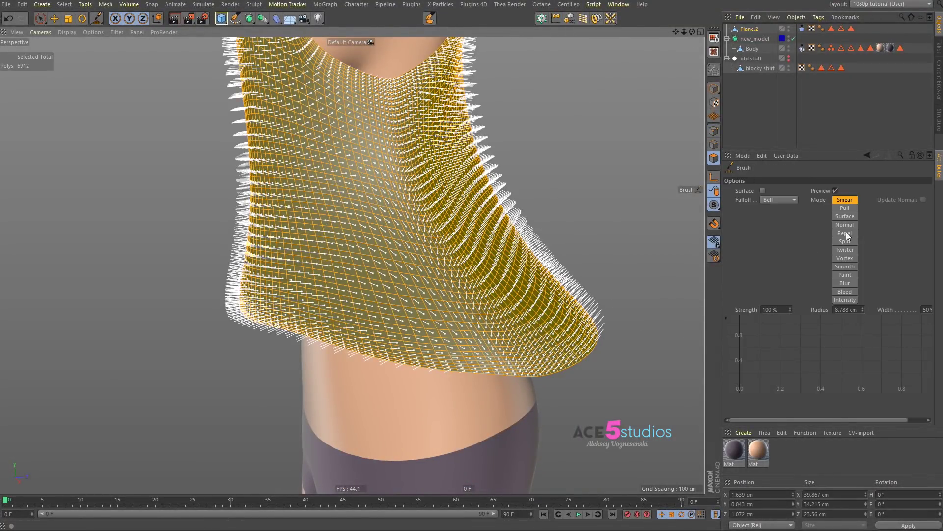
left_click(845, 266)
left_click(778, 309)
type("5")
key("Return")
mouse_move(408, 151)
middle_mouse_down()
mouse_move(288, 173)
mouse_move(299, 173)
middle_mouse_up()
Step: Try to smooth the tank top's side seam with the brush and raise the brush strength to 100%
left_click_drag(565, 197, 492, 199, "alt")
left_click_drag(393, 194, 399, 221)
left_click_drag(387, 235, 381, 253, "alt")
left_click_drag(359, 217, 376, 261)
mouse_move(390, 312)
left_mouse_down("alt")
mouse_move(348, 248)
mouse_move(342, 186)
left_mouse_up("alt")
middle_click_drag(400, 248, 393, 189)
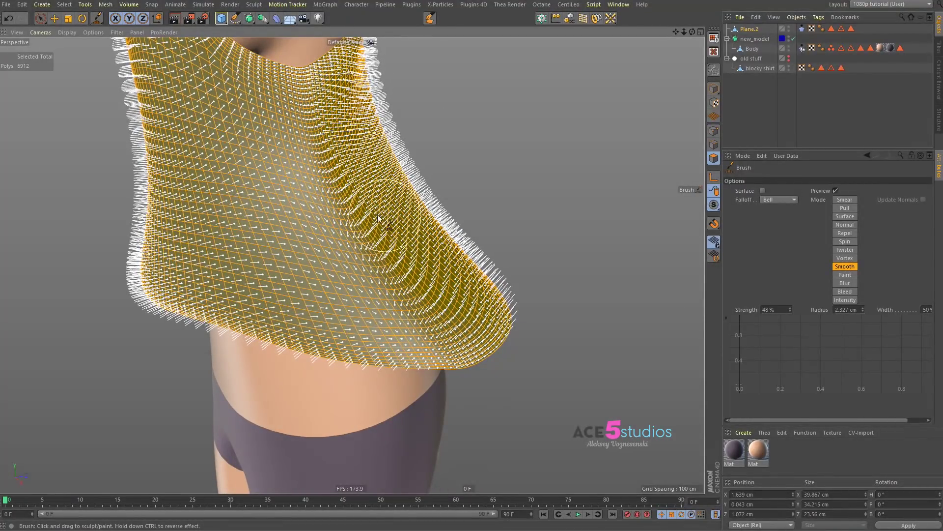
middle_click_drag(429, 310, 359, 220)
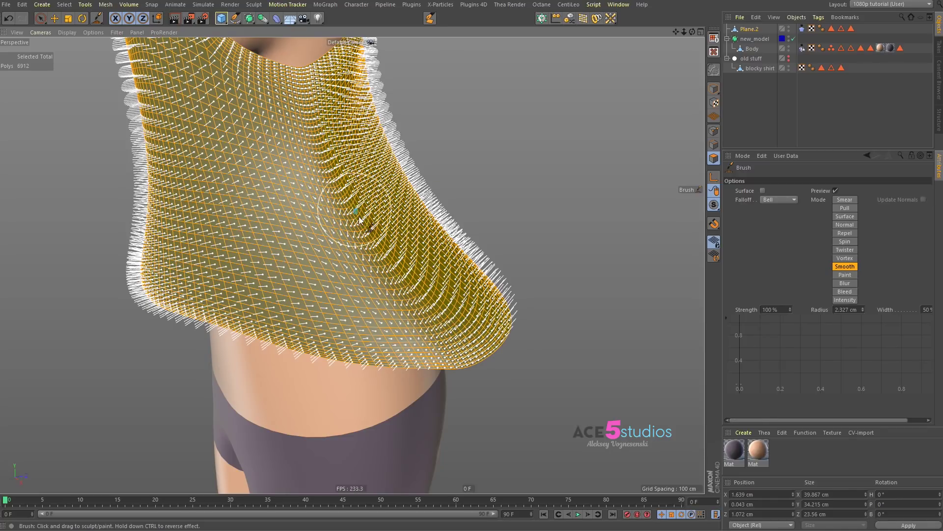
Step: Disable the cloth tag and smooth the polygons along the tank top's side seam
left_click(802, 29)
left_click(768, 228)
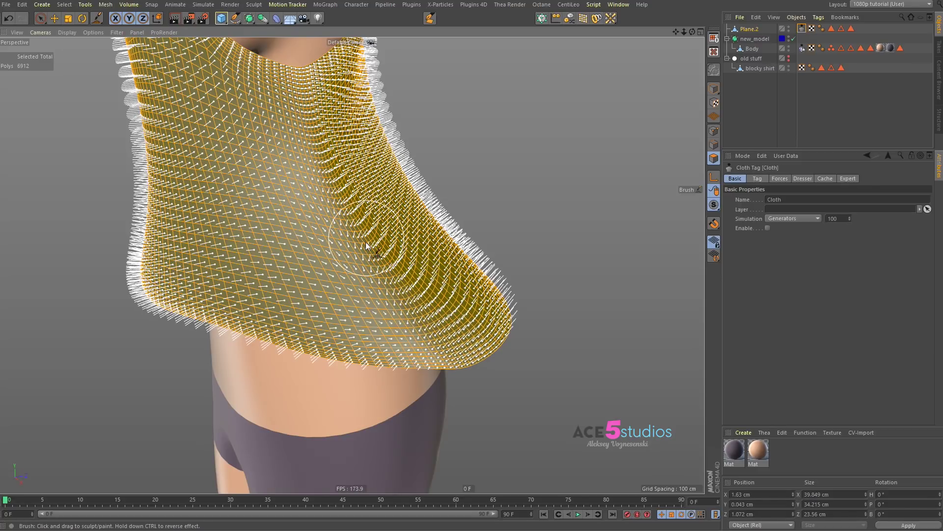
mouse_move(366, 276)
left_mouse_down()
mouse_move(344, 197)
mouse_move(393, 275)
left_mouse_up()
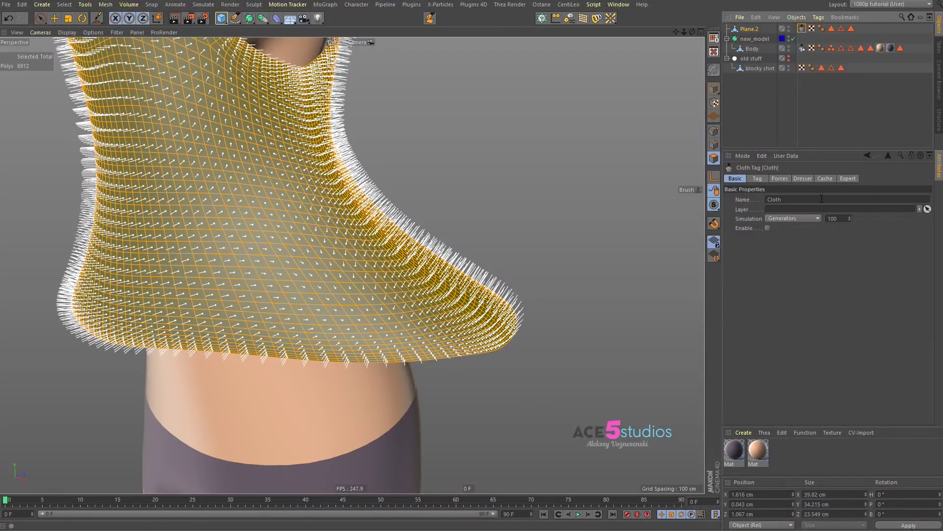
Step: Enable the cloth tag again, deselect the smoothed tank top and play its simulation before returning to the first frame
left_click(803, 179)
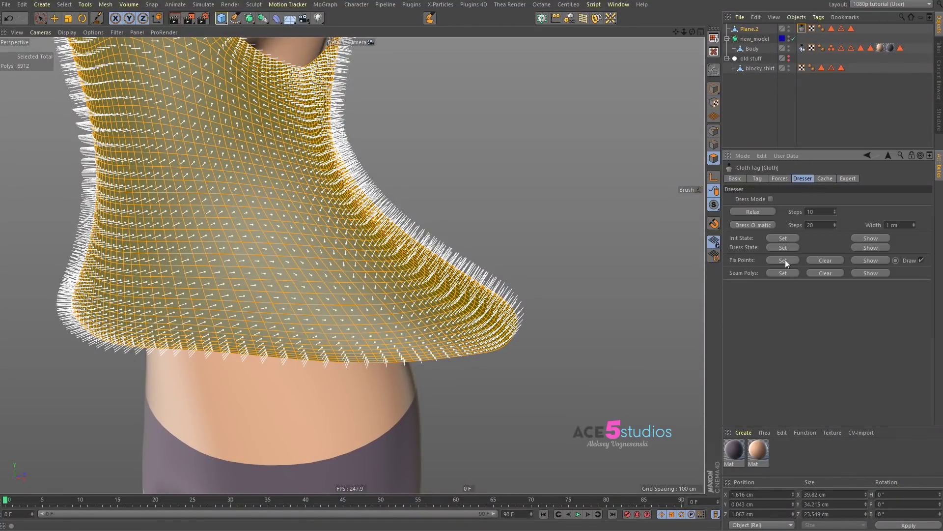
left_click(737, 178)
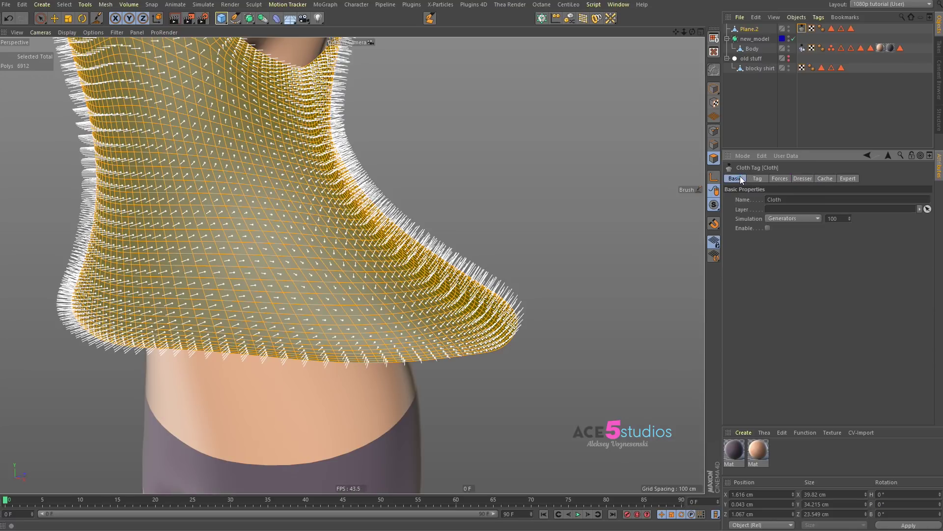
mouse_move(339, 197)
right_mouse_down("alt")
mouse_move(331, 217)
mouse_move(346, 205)
right_mouse_up("alt")
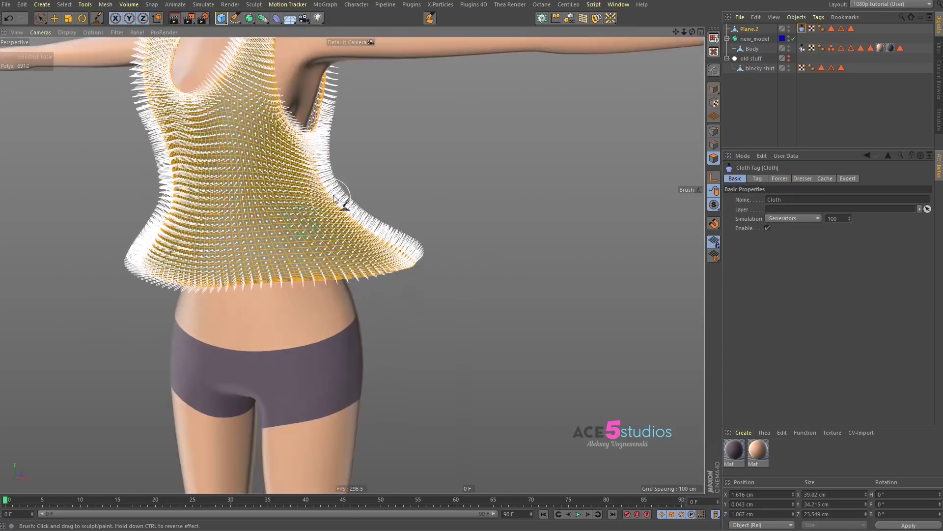
middle_click_drag(345, 205, 411, 249, "alt")
key("F8")
left_click(760, 99)
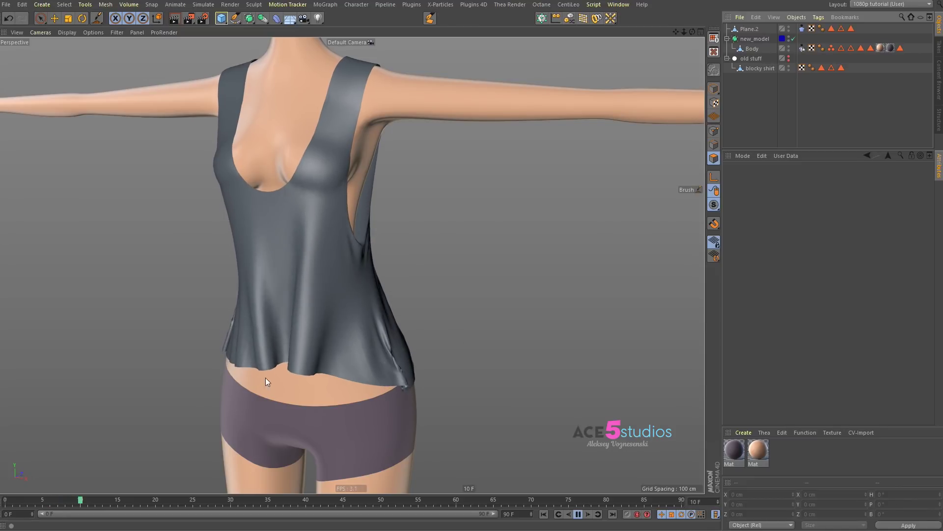
left_click_drag(275, 305, 340, 273, "alt")
key("F7")
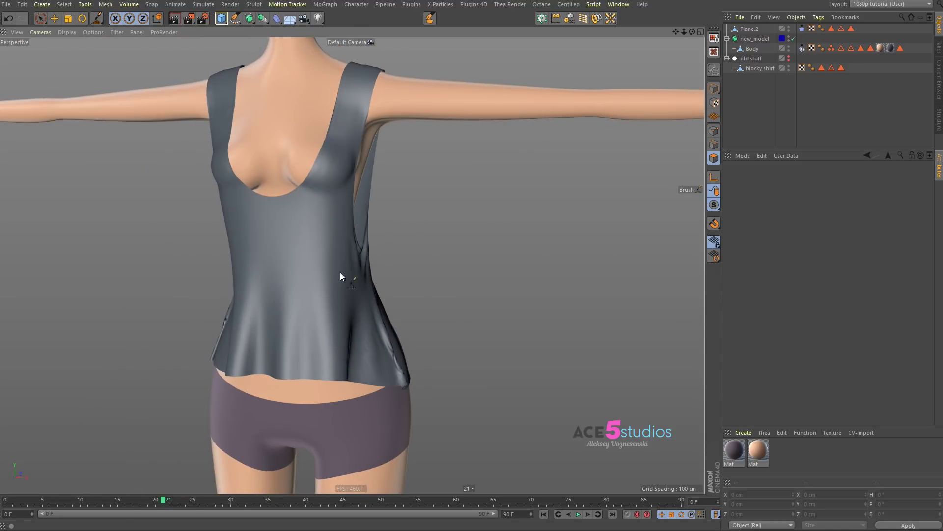
key("shift+f")
Step: Turn on Self Collision in the cloth tag's expert settings and play the simulation before returning to the first frame
left_click(803, 30)
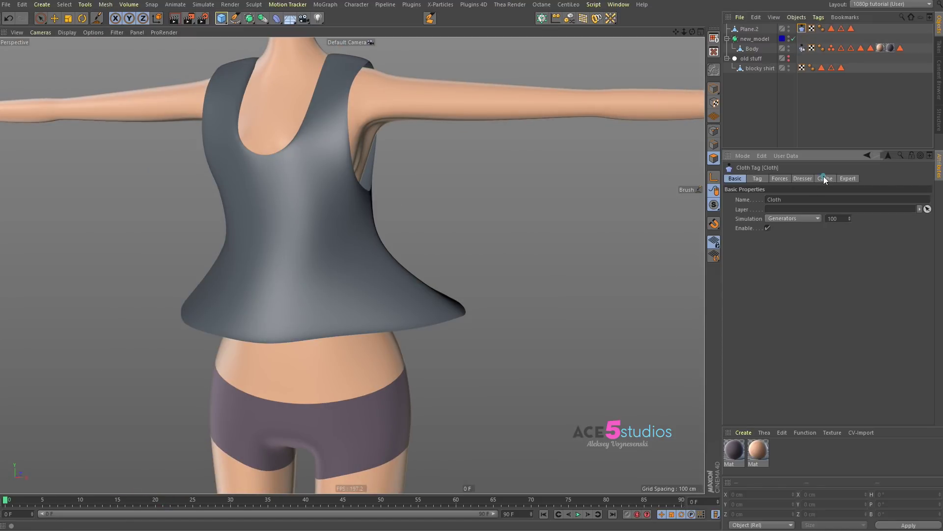
left_click(849, 178)
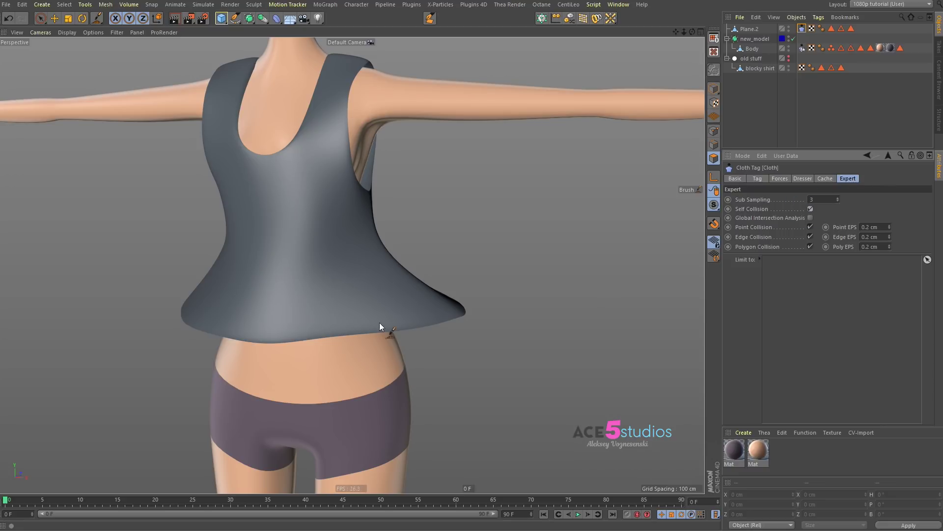
key("F8")
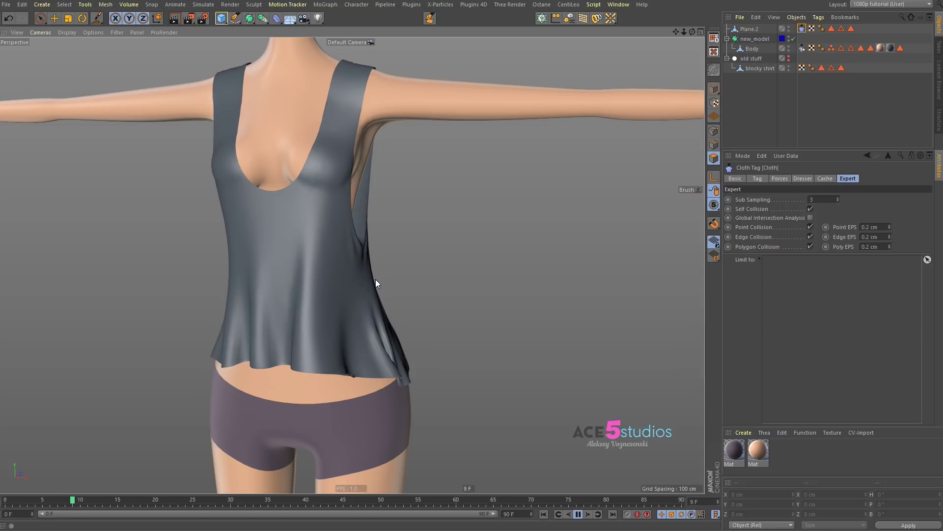
key("F8")
left_click_drag(365, 286, 494, 308, "alt")
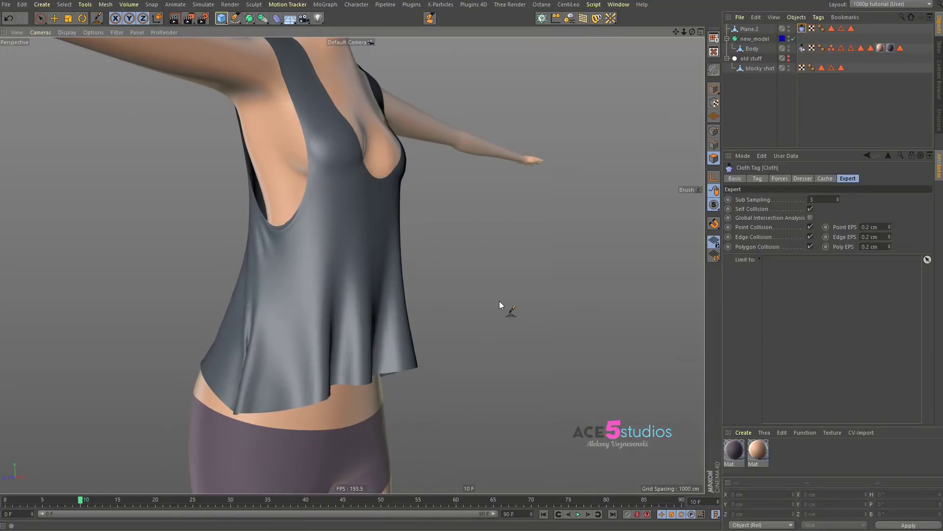
key("shift+f")
Step: Disable the cloth tag, select Plane.2 in point mode and set the Brush to Smear with a radius of about 8.7 cm
left_click_drag(423, 291, 123, 315, "alt")
left_click(733, 177)
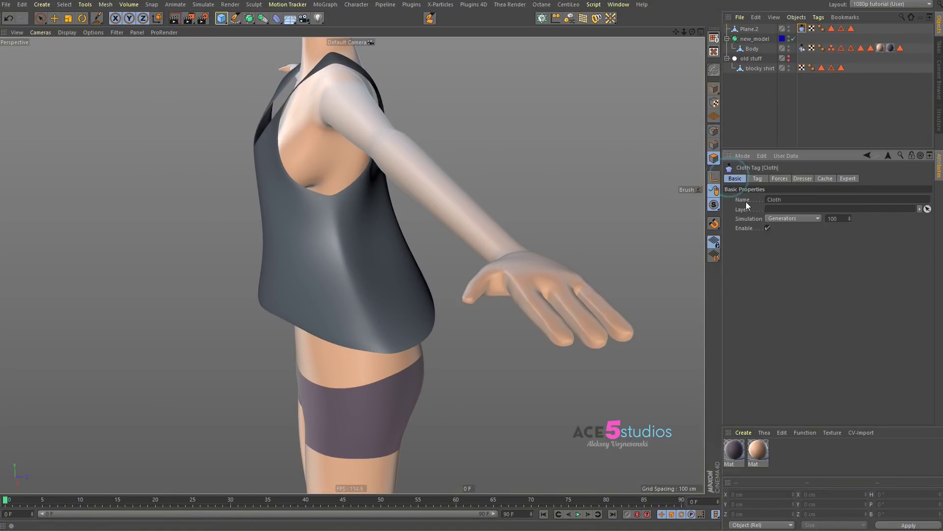
left_click(753, 29)
key("Return")
middle_click_drag(362, 306, 417, 303)
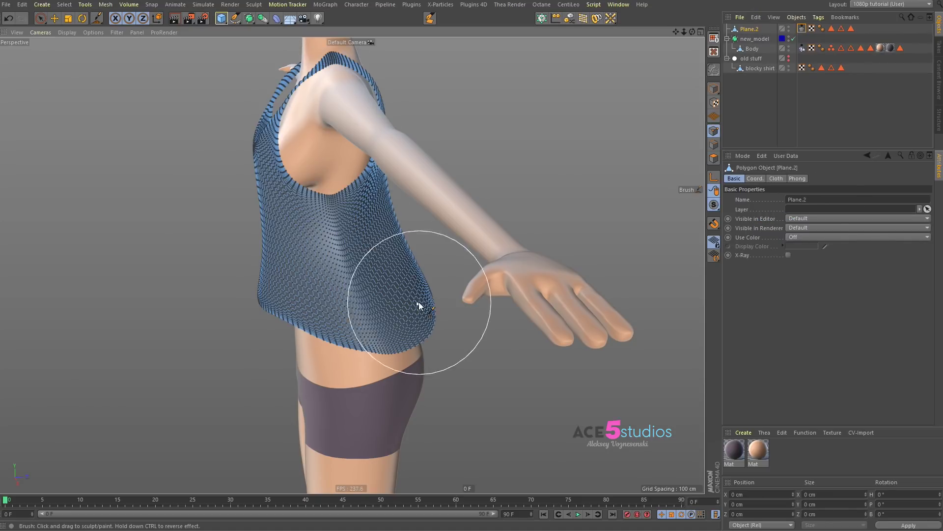
left_click(333, 317)
left_click(844, 199)
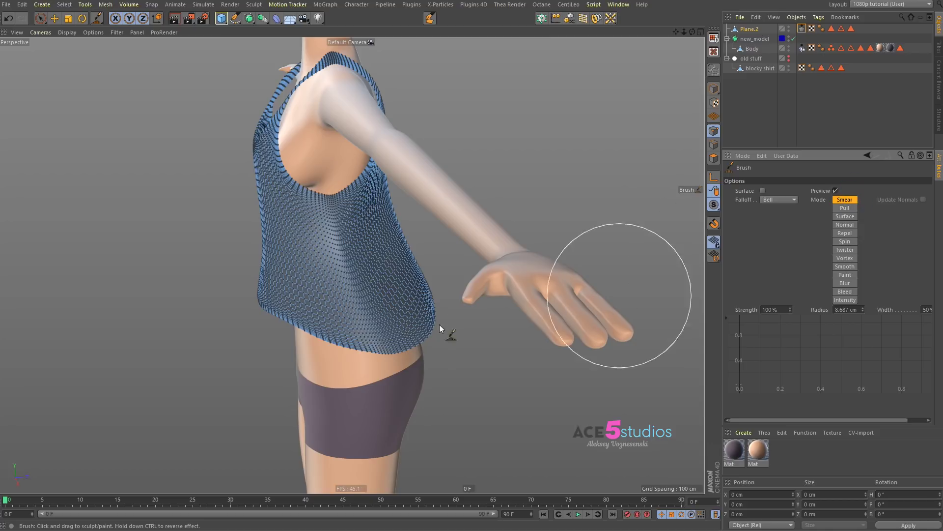
Step: Reshape the tank top's hem and lower sides with smear strokes from several angles
mouse_move(362, 337)
left_mouse_down()
mouse_move(282, 333)
mouse_move(288, 322)
mouse_move(348, 350)
mouse_move(523, 308)
mouse_move(291, 320)
mouse_move(276, 375)
left_mouse_up()
mouse_move(199, 379)
left_mouse_down()
mouse_move(246, 375)
mouse_move(261, 359)
mouse_move(267, 322)
mouse_move(238, 254)
left_mouse_up()
left_click_drag(162, 360, 182, 391)
mouse_move(255, 313)
left_mouse_down("alt")
mouse_move(446, 335)
mouse_move(289, 292)
mouse_move(340, 348)
left_mouse_up("alt")
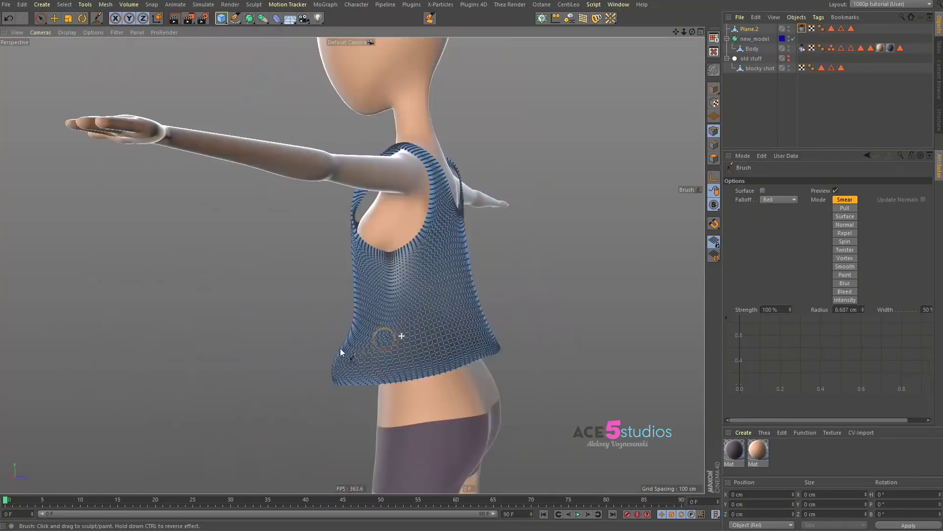
mouse_move(474, 356)
left_mouse_down("alt")
mouse_move(412, 319)
mouse_move(312, 360)
mouse_move(408, 311)
left_mouse_up("alt")
left_click_drag(301, 312, 192, 297, "alt")
Step: Enable Plane.2's cloth tag again, deselect the top and play its simulation, stopping at frame 15
left_click(802, 29)
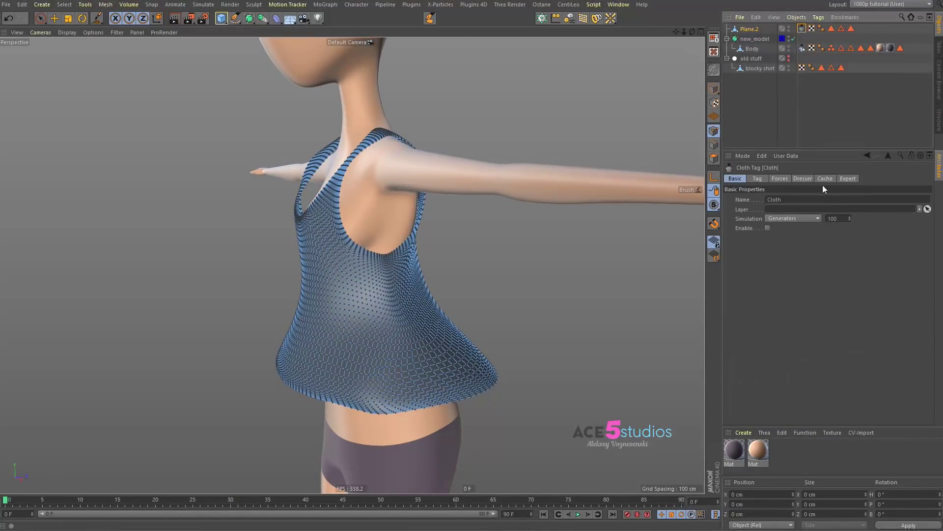
left_click(802, 179)
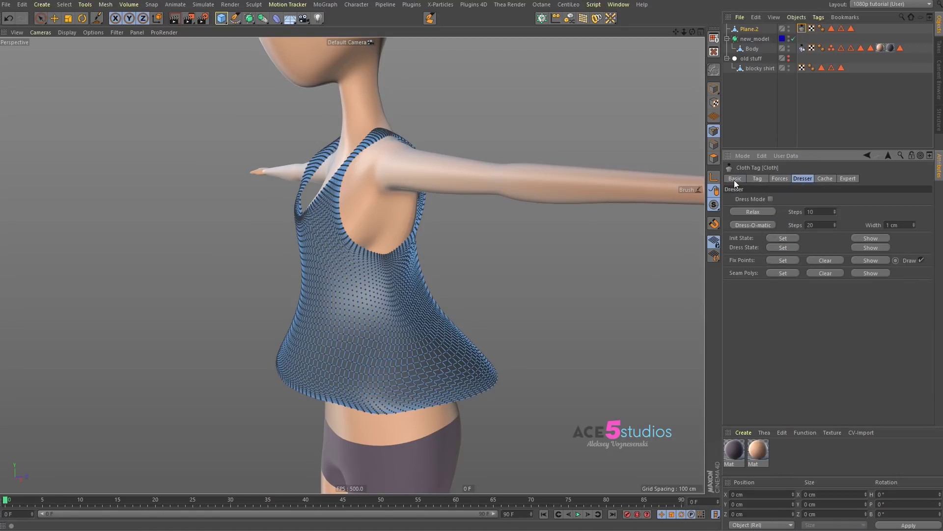
left_click(735, 179)
left_click(769, 229)
left_click(728, 120)
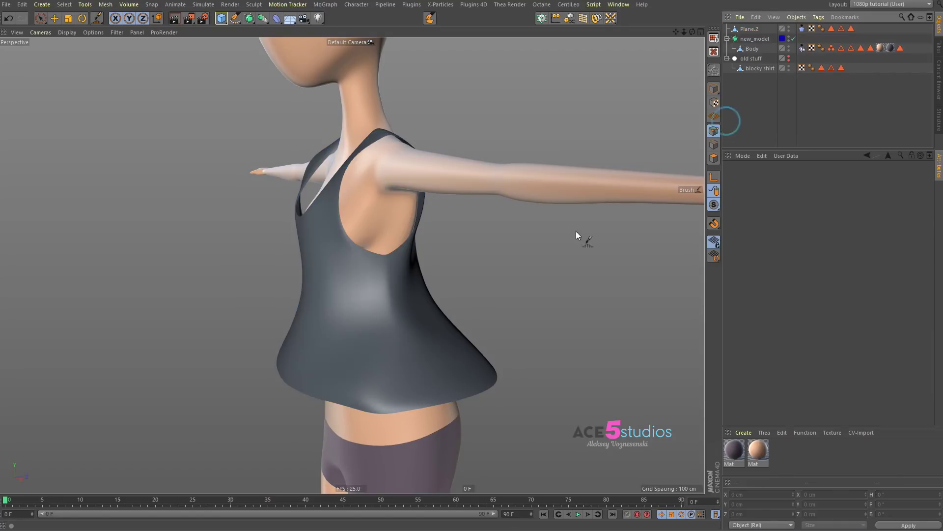
key("F8")
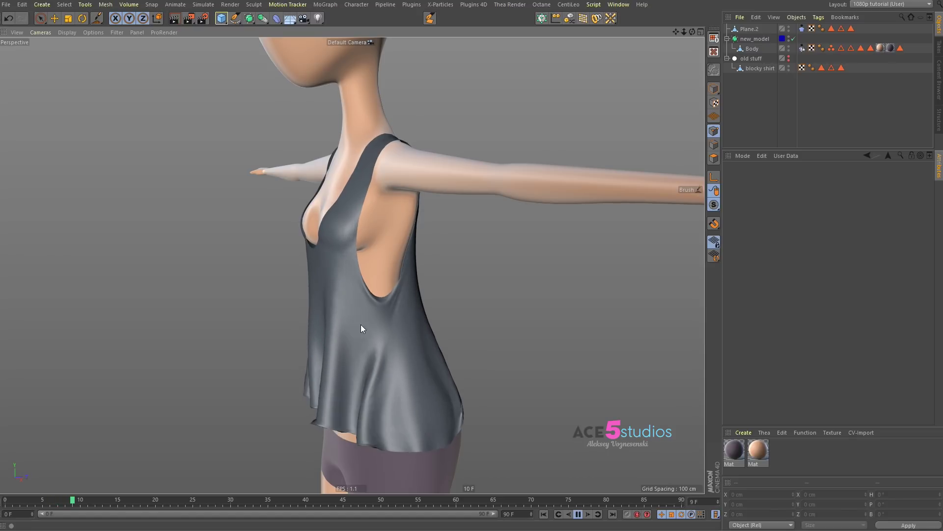
left_click_drag(357, 364, 516, 352, "alt")
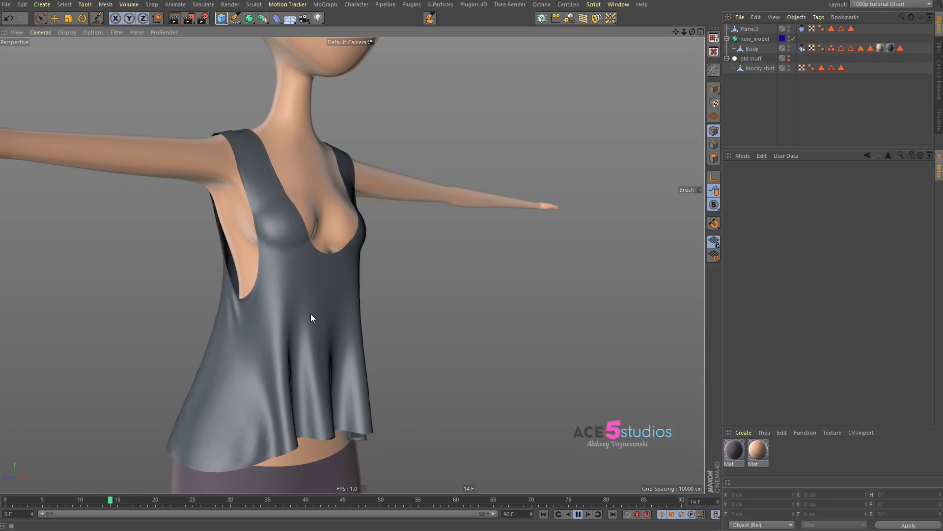
key("F8")
left_click_drag(307, 364, 205, 347, "alt")
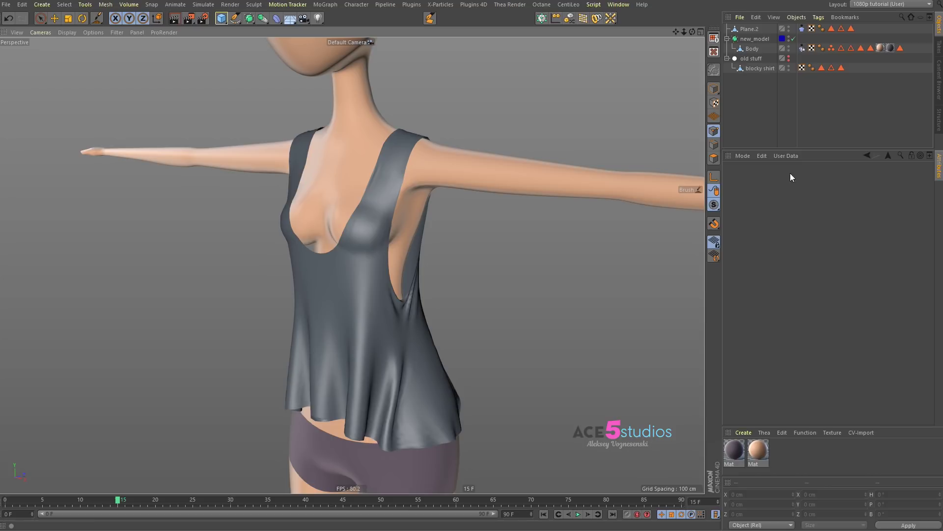
Step: Copy the draped Plane.2 into the old stuff group and disable the copy's cloth tag
left_click(802, 28)
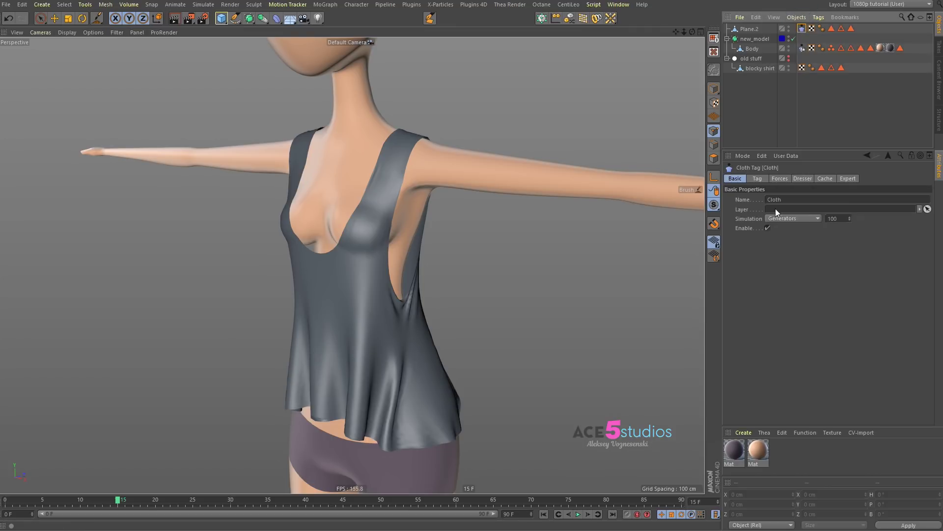
left_click(751, 26)
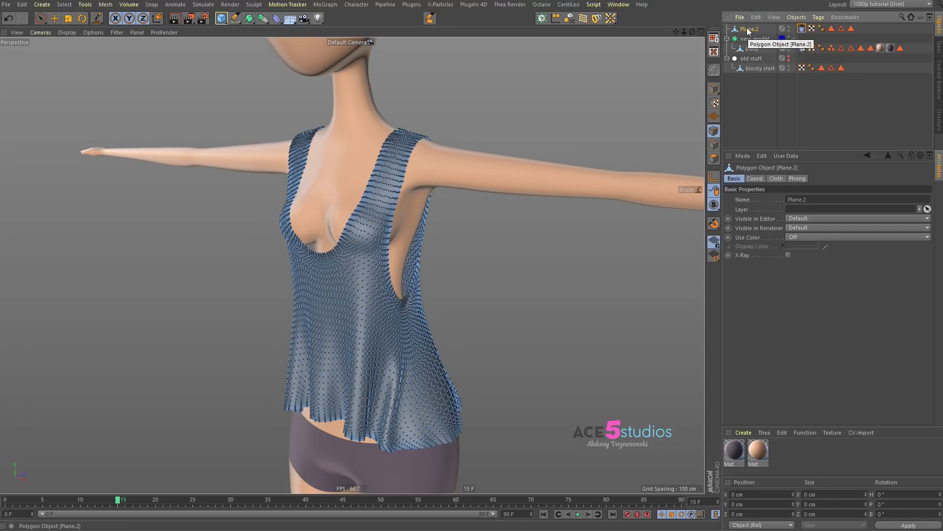
left_click_drag(751, 66, 751, 67, "ctrl")
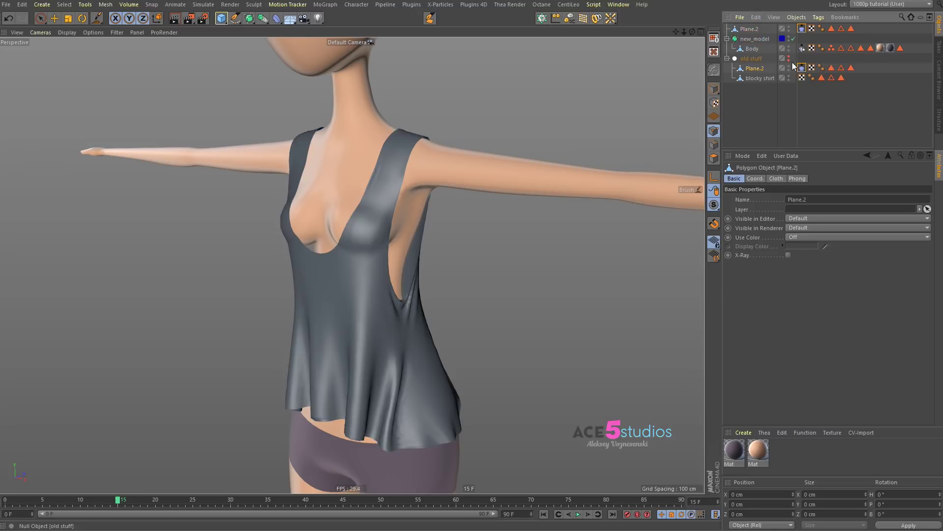
left_click(801, 68)
left_click(767, 228)
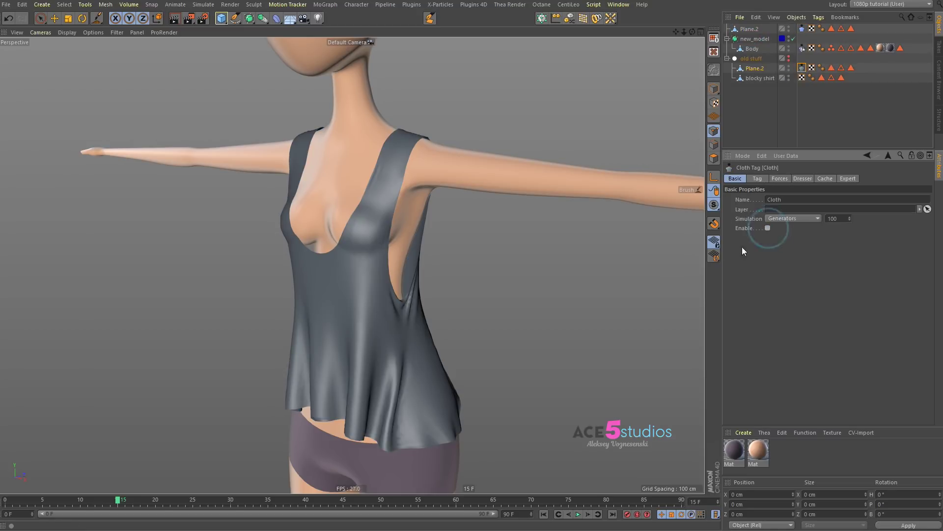
Step: Set the original Plane.2's draped shape as its cloth tag's initial state, go to the first frame and deselect it
left_click(748, 29)
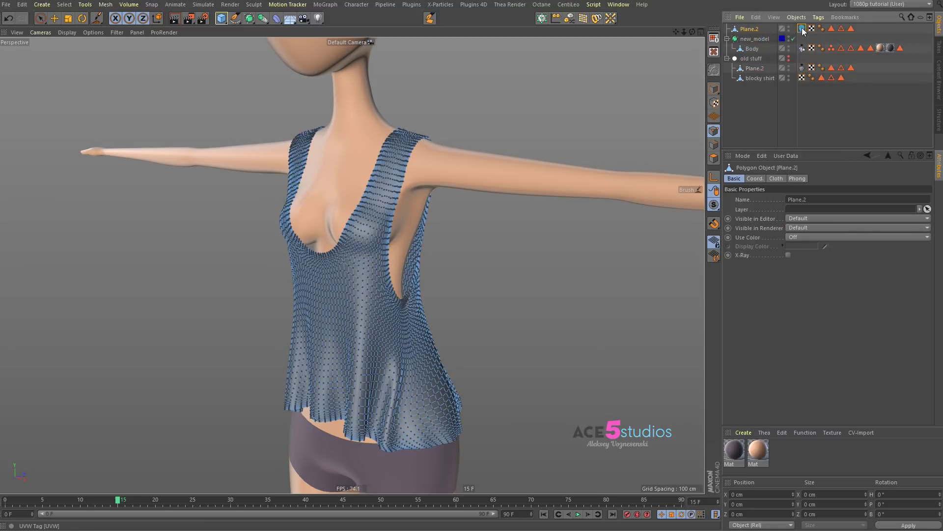
left_click(802, 28)
left_click(714, 89)
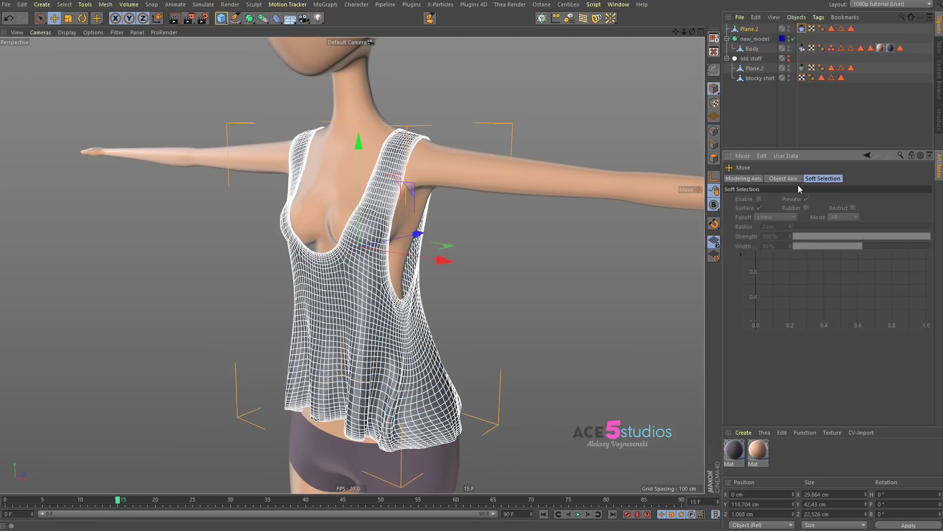
left_click(802, 29)
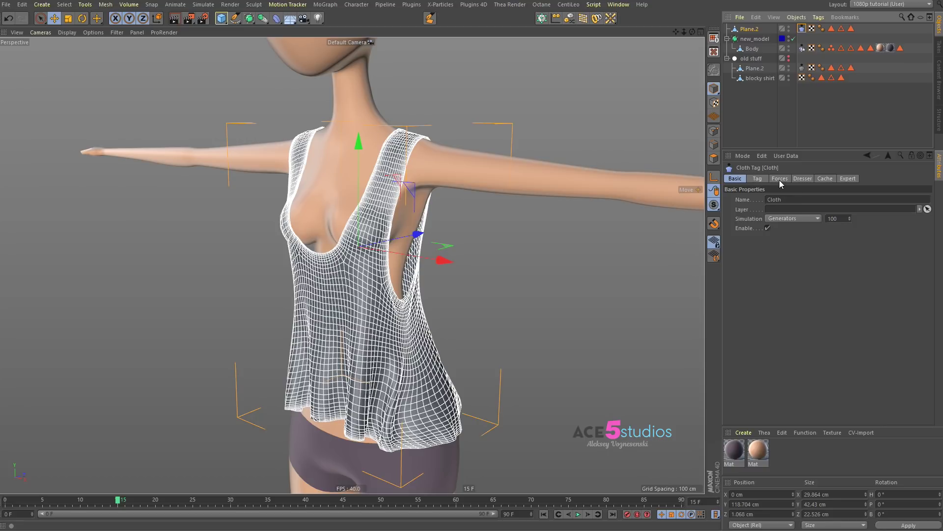
left_click(804, 178)
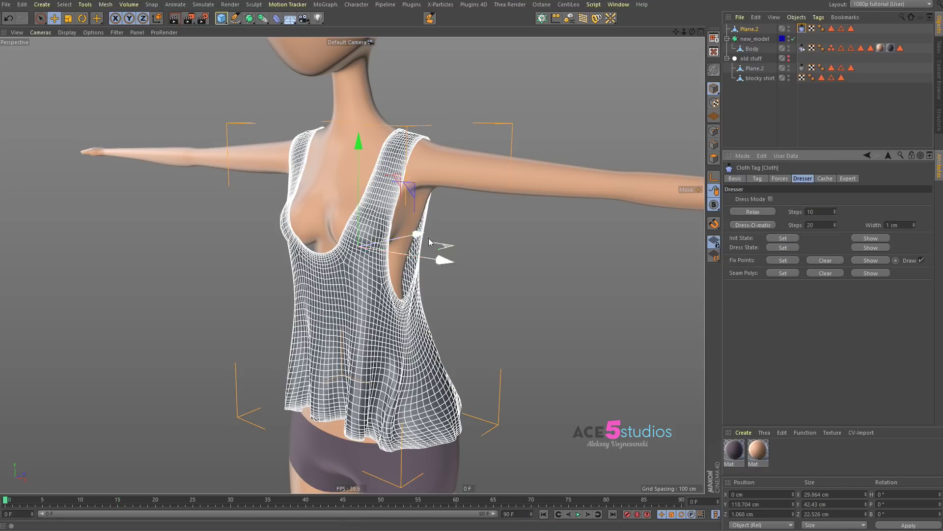
left_click(736, 101)
Step: Play the simulation from the stored initial state and return to the first frame to check the draping
left_click_drag(379, 288, 350, 304, "alt")
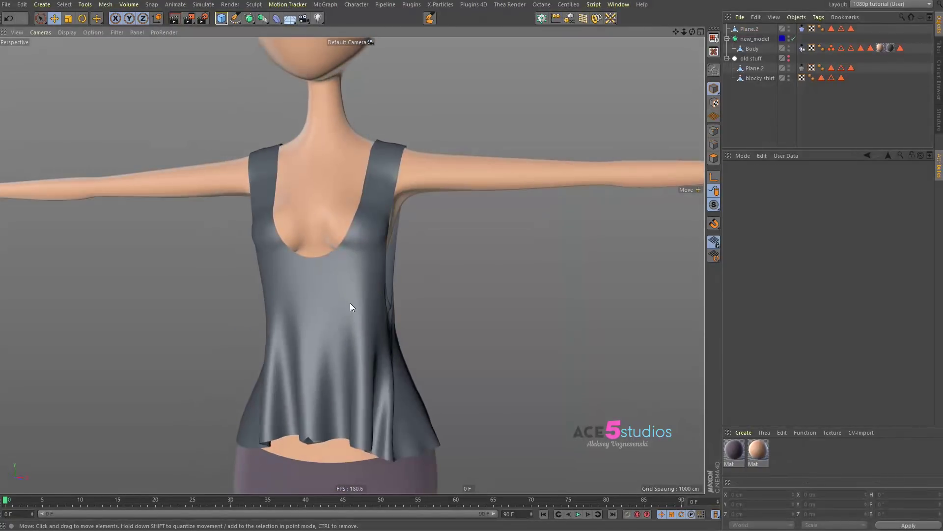
key("F8")
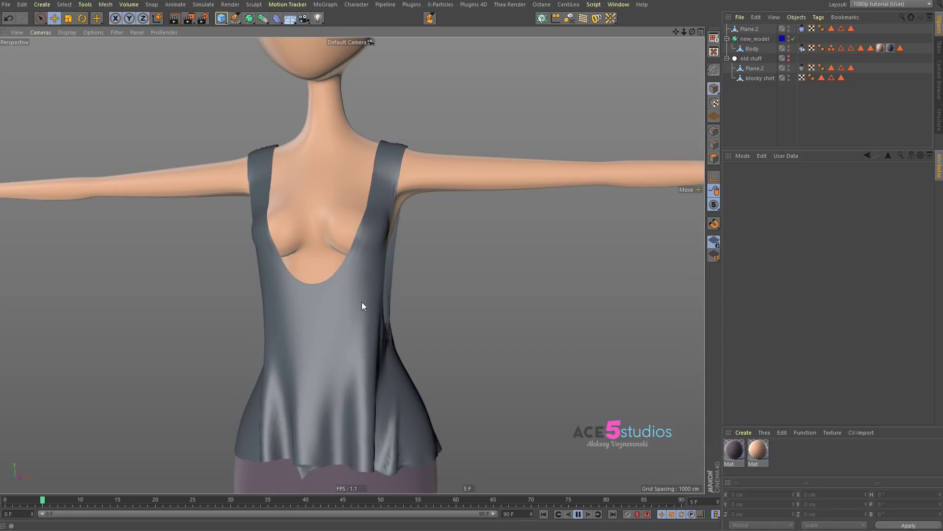
key("shift+f")
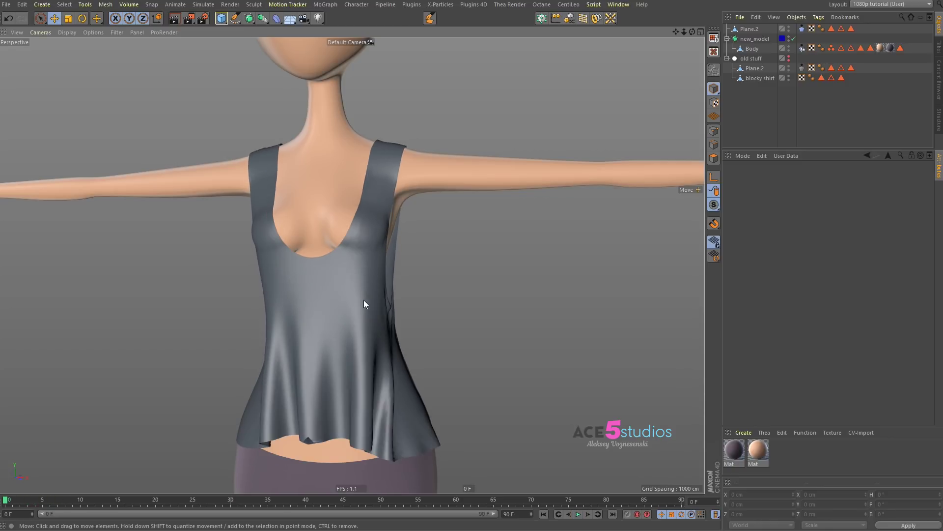
left_click_drag(339, 271, 368, 311, "alt")
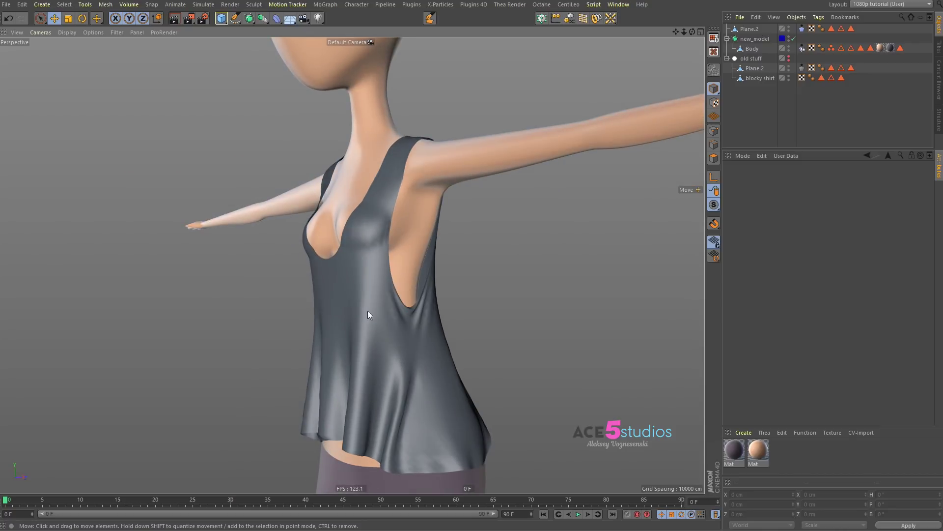
Step: Delete the cloth tag from the original Plane.2 tank top
left_click(804, 31)
key("Delete")
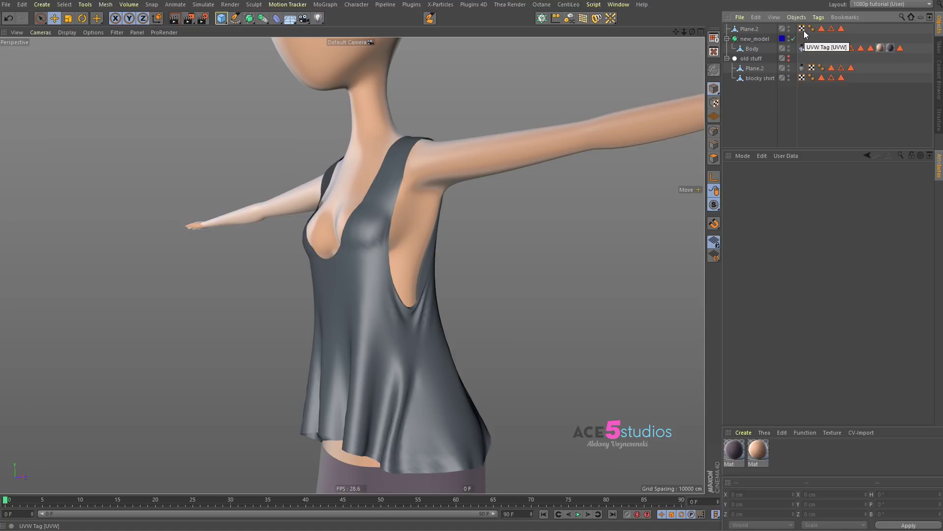
left_click(778, 31)
left_click_drag(526, 211, 393, 330, "alt")
left_click(790, 94)
Step: Select Plane.2, detach the Sculpt brushes as a floating palette and smooth the folds near the front hem with the Smooth brush
left_click_drag(330, 289, 351, 268, "alt")
middle_click_drag(365, 381, 361, 309, "alt")
right_click_drag(358, 344, 398, 360, "alt")
left_click_drag(315, 363, 393, 373, "alt")
mouse_move(351, 381)
right_mouse_down("alt")
mouse_move(387, 355)
mouse_move(417, 352)
right_mouse_up("alt")
left_click(750, 30)
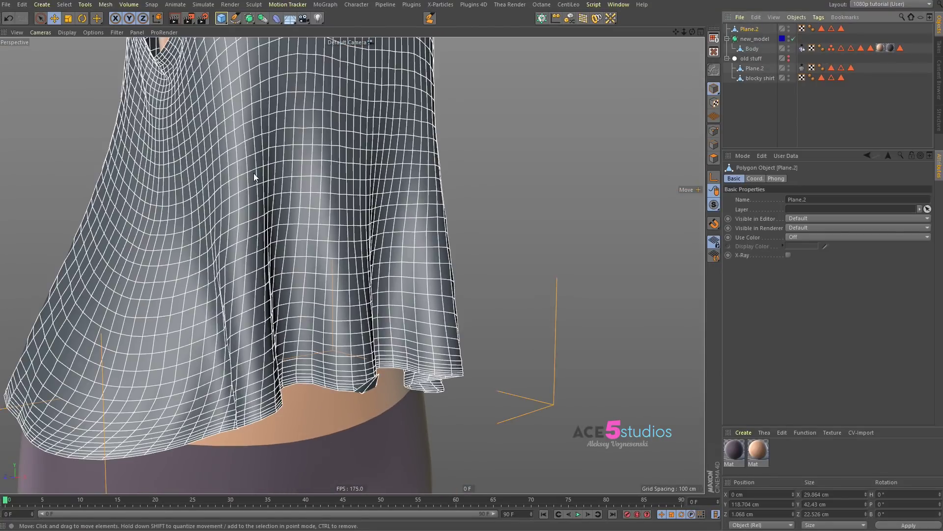
left_click(204, 7)
mouse_move(255, 7)
mouse_move(296, 58)
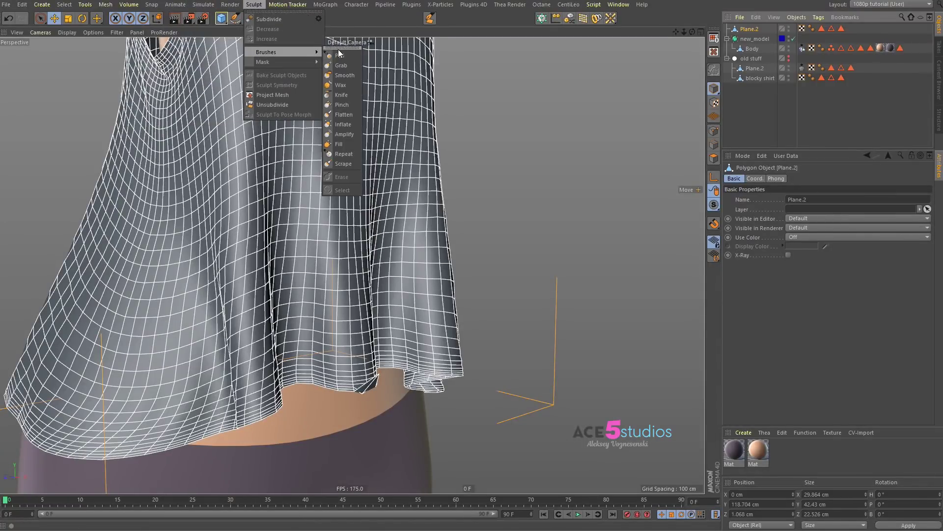
left_click(339, 48)
left_click_drag(333, 45, 607, 68)
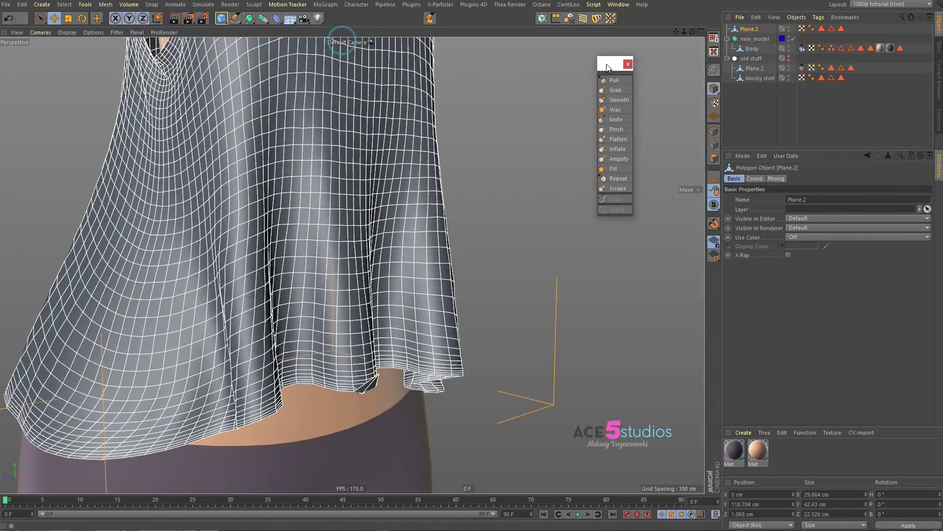
left_click(619, 100)
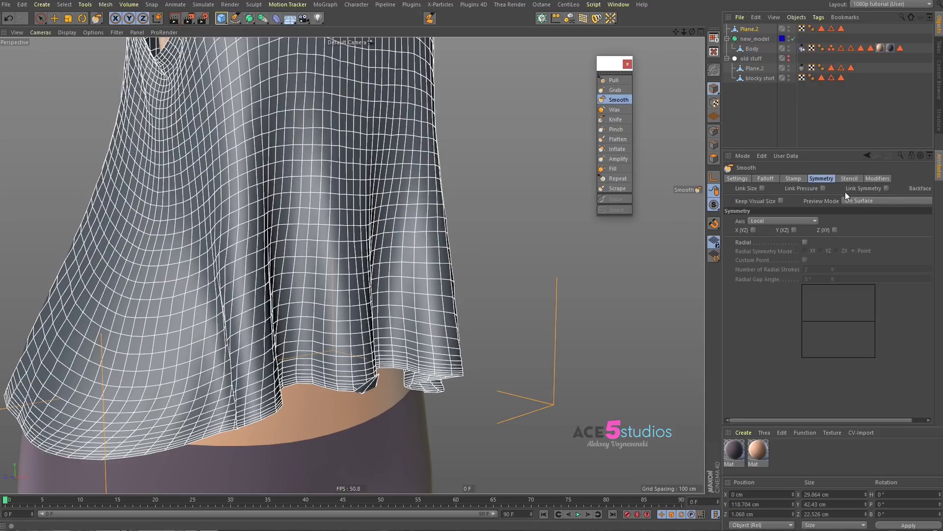
mouse_move(353, 350)
left_mouse_down()
mouse_move(367, 374)
mouse_move(357, 390)
mouse_move(511, 334)
left_mouse_up()
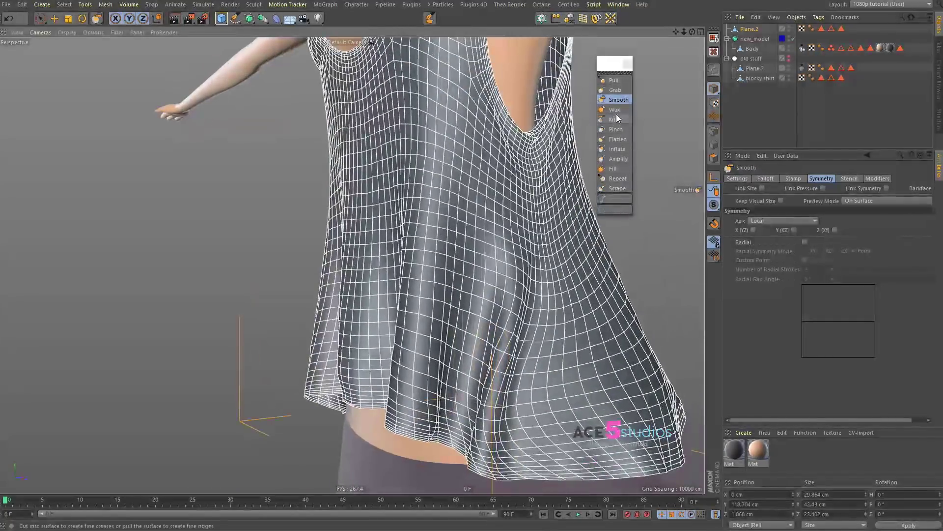
Step: Switch to the Pull brush at a size of about 4.2 and display the model shaded without wireframe lines
left_click(614, 80)
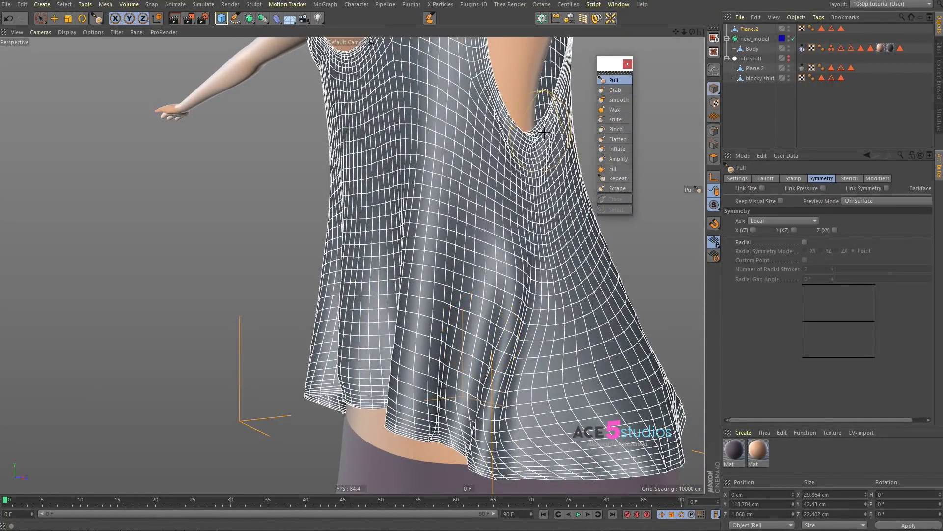
key("n")
key("a")
left_click_drag(426, 355, 496, 336, "alt")
middle_click_drag(458, 294, 449, 296)
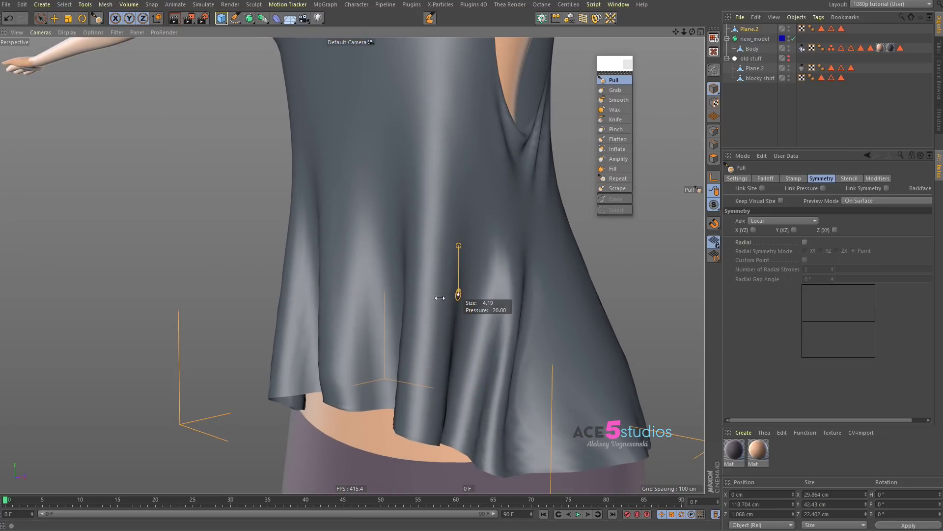
left_click_drag(449, 295, 480, 290, "alt")
mouse_move(463, 349)
left_mouse_down("alt")
mouse_move(438, 267)
mouse_move(505, 269)
mouse_move(504, 410)
left_mouse_up("alt")
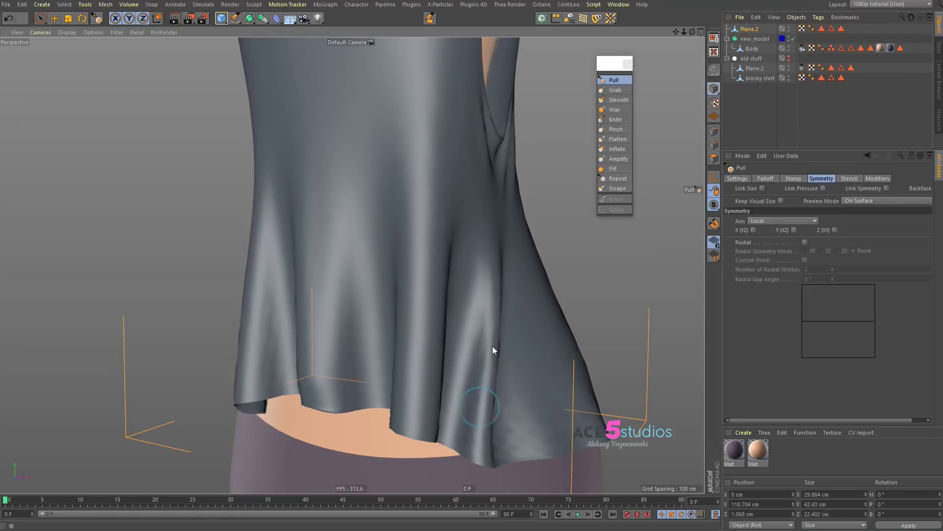
Step: Resize the Pull brush and sculpt a curved crease in the fabric just below the armhole
mouse_move(484, 263)
left_mouse_down("alt")
mouse_move(428, 268)
mouse_move(452, 261)
left_mouse_up("alt")
left_click_drag(478, 169, 435, 169, "alt")
right_click_drag(436, 168, 470, 162, "alt")
middle_click_drag(453, 178, 433, 174)
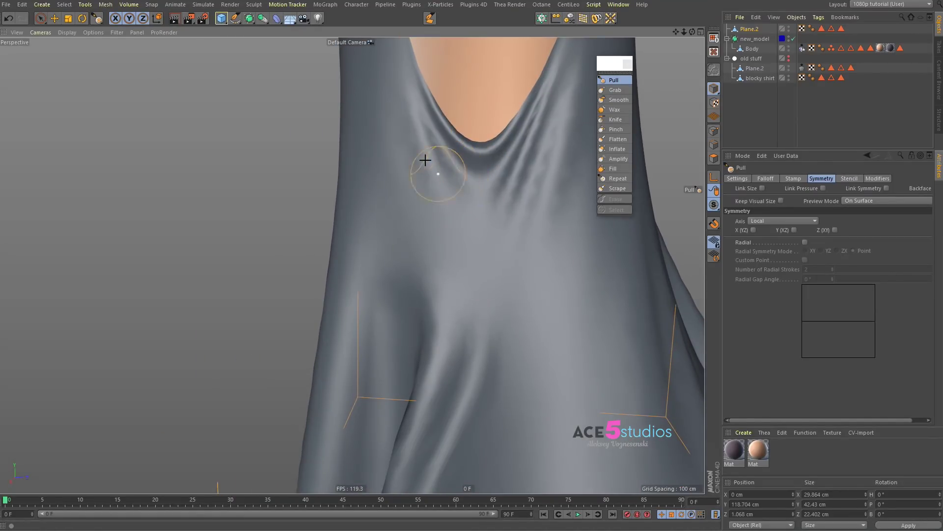
mouse_move(414, 109)
left_mouse_down()
mouse_move(432, 162)
mouse_move(502, 255)
left_mouse_up()
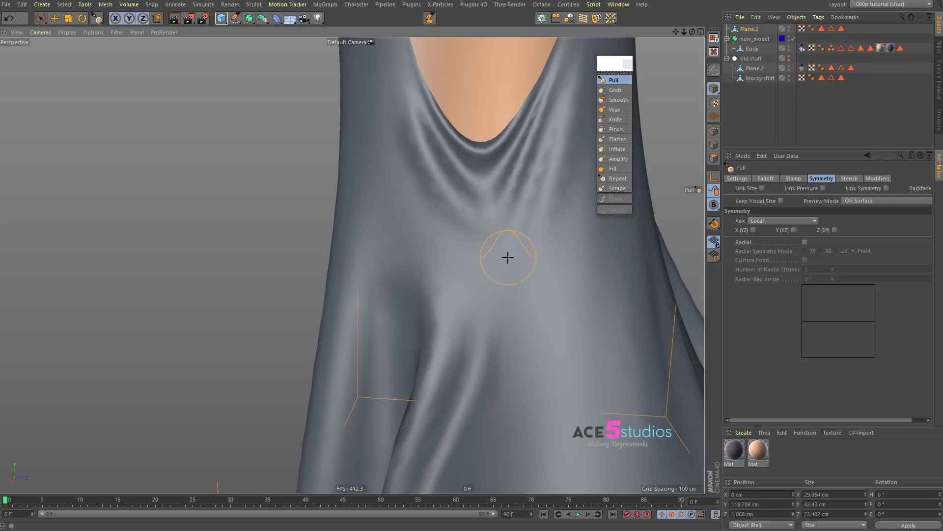
Step: Check the tank top from several sides, select the Plane.2 object and switch to polygon editing
left_click_drag(347, 199, 516, 214, "alt")
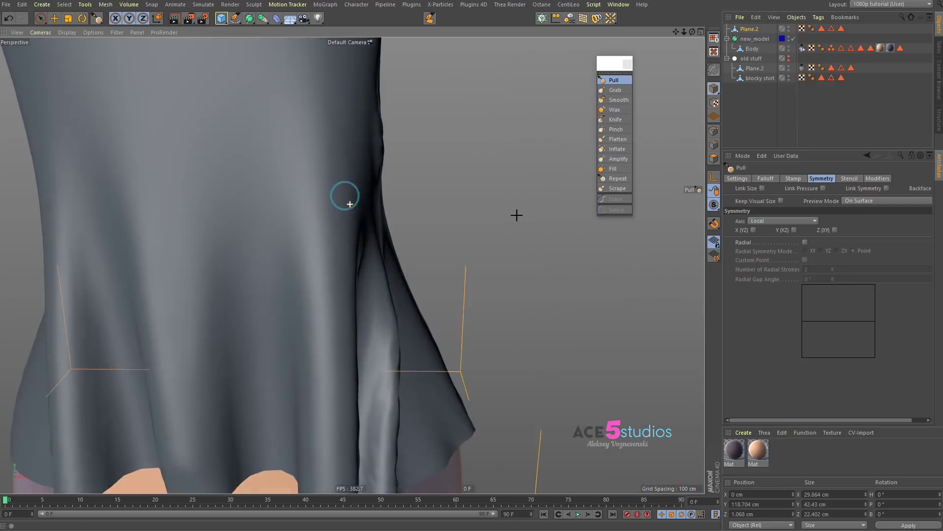
right_click_drag(516, 215, 318, 229, "alt")
middle_click_drag(318, 230, 364, 239, "alt")
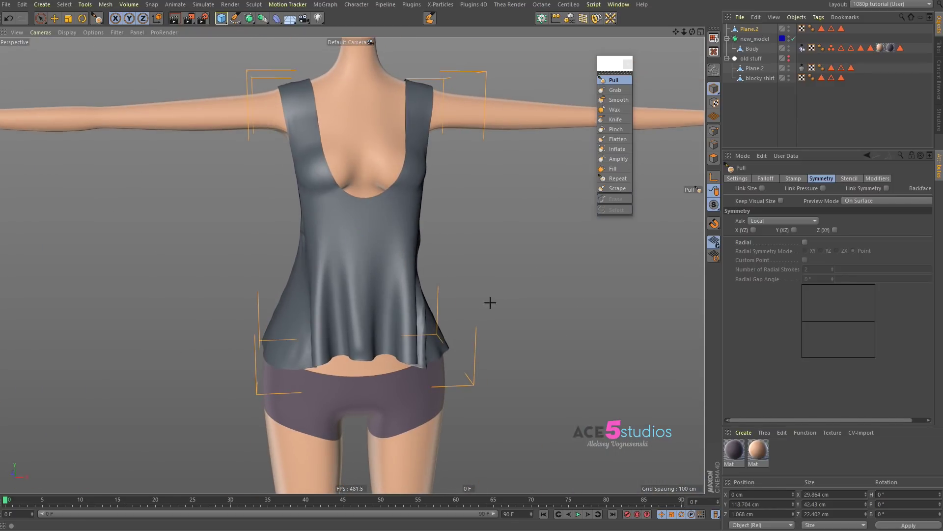
left_click_drag(303, 323, 366, 315, "alt")
right_click_drag(335, 201, 392, 223, "alt")
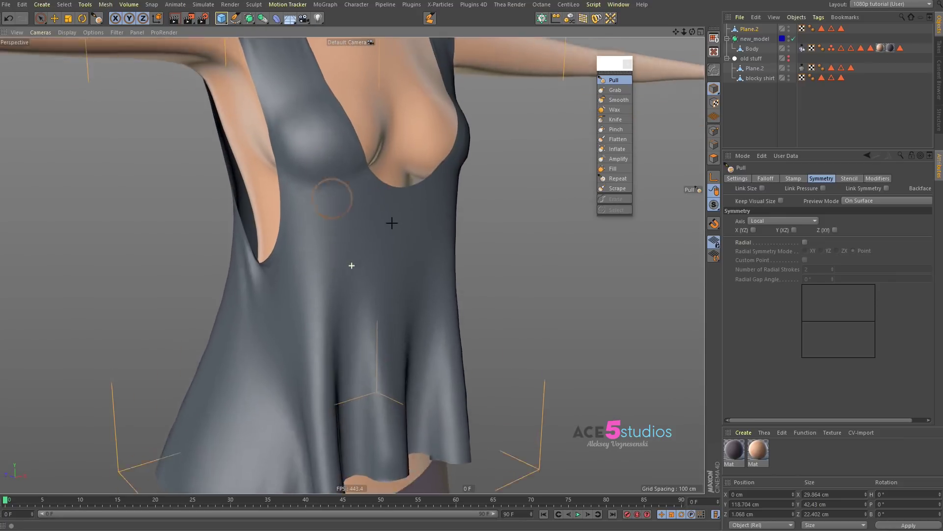
left_click_drag(392, 223, 339, 301, "alt")
left_click(748, 29)
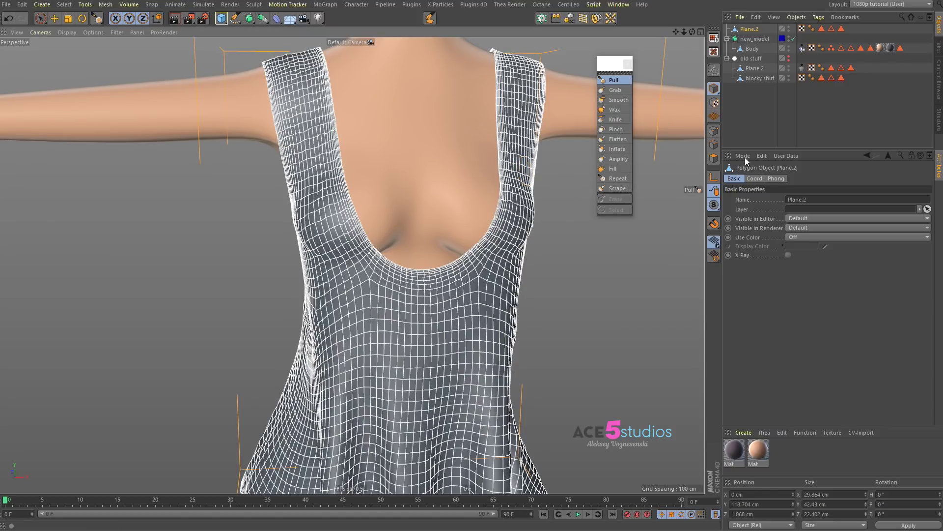
left_click(714, 157)
mouse_move(598, 167)
left_mouse_down()
mouse_move(537, 167)
mouse_move(596, 167)
left_mouse_up()
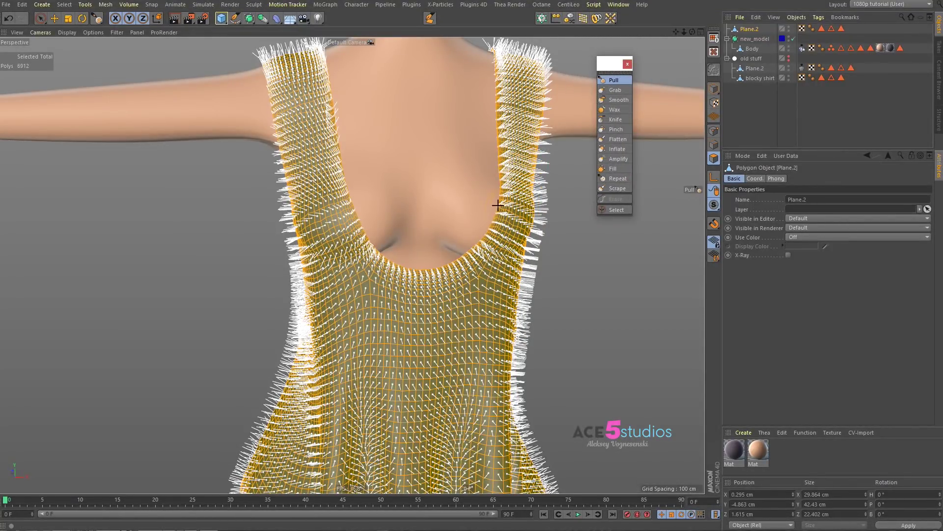
Step: Loop-select the ring of polygons running along the tank top's neckline edge
key("v")
mouse_move(479, 145)
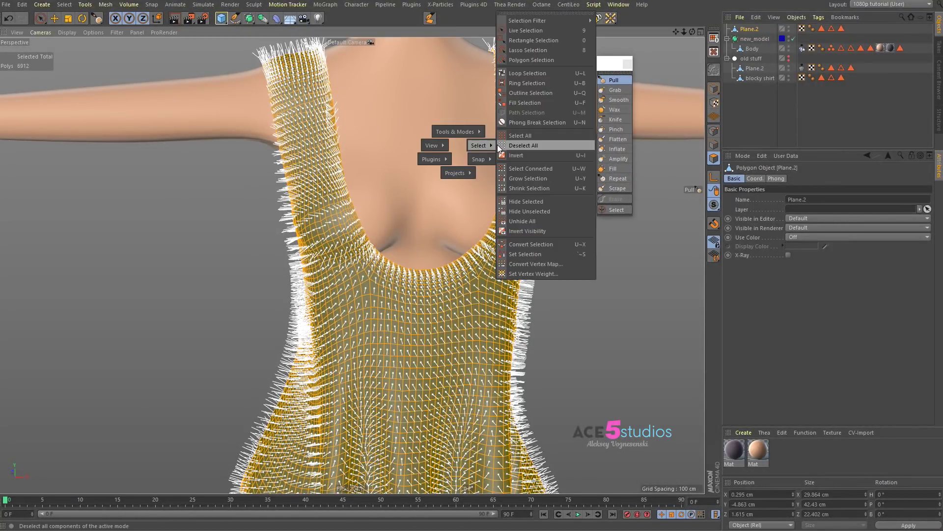
left_click(538, 73)
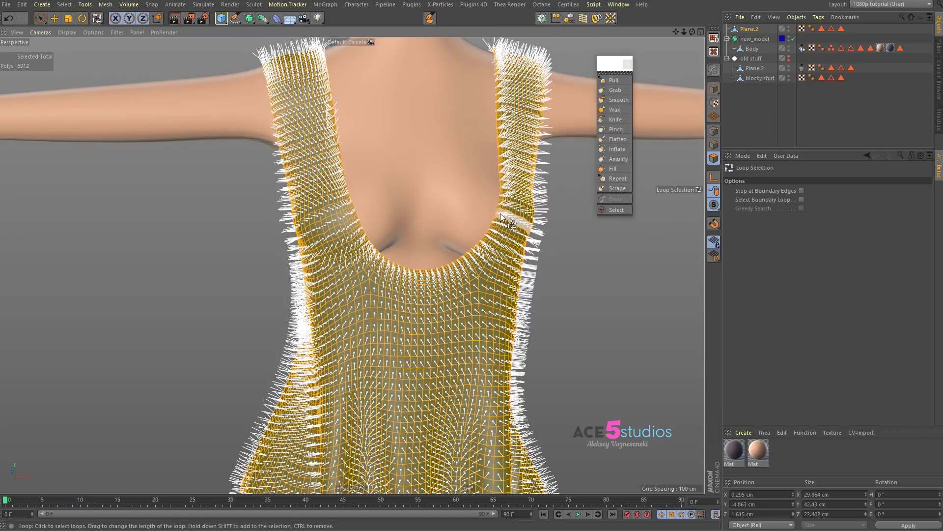
scroll(501, 213, "up", 5)
left_click(499, 238)
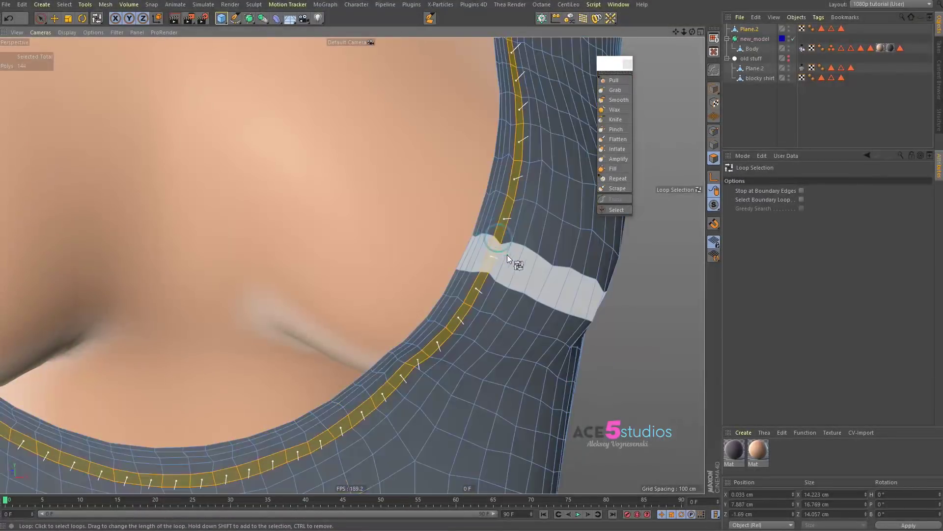
Step: Add the polygon loops running around both armholes to the neckline selection
scroll(507, 255, "down", 5)
middle_click_drag(582, 318, 513, 248, "alt")
left_click_drag(515, 249, 449, 249, "alt")
scroll(487, 246, "up", 4)
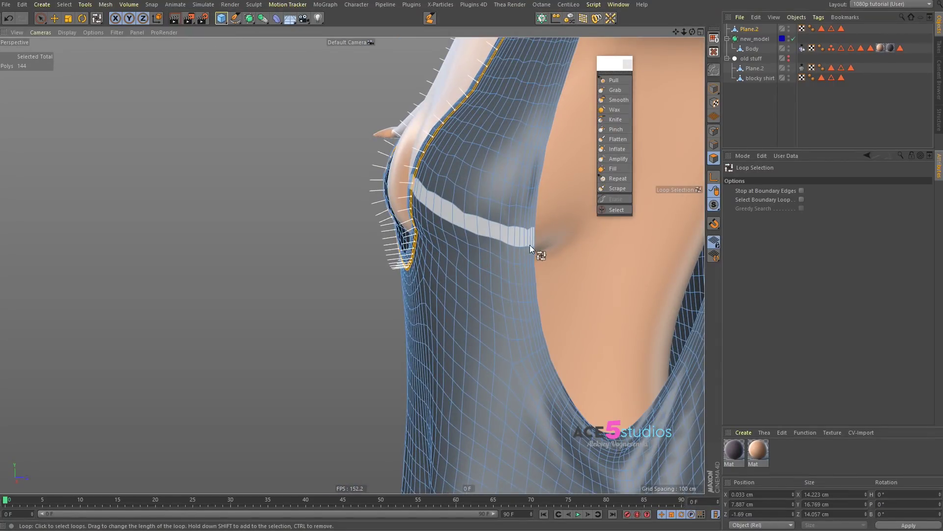
left_click(526, 247, "shift")
left_click_drag(414, 237, 342, 276, "alt")
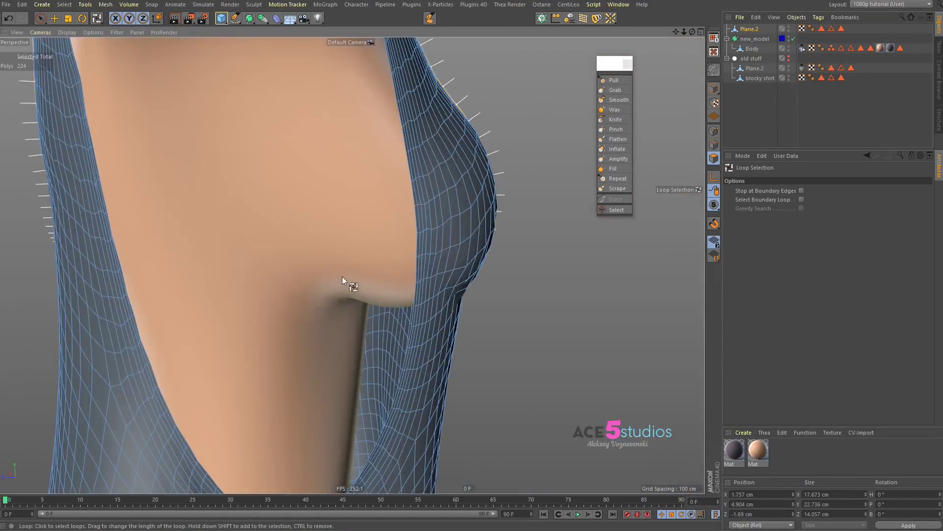
middle_click_drag(342, 276, 522, 252, "alt")
mouse_move(525, 252)
right_mouse_down("alt")
mouse_move(425, 274)
mouse_move(458, 246)
mouse_move(529, 222)
right_mouse_up("alt")
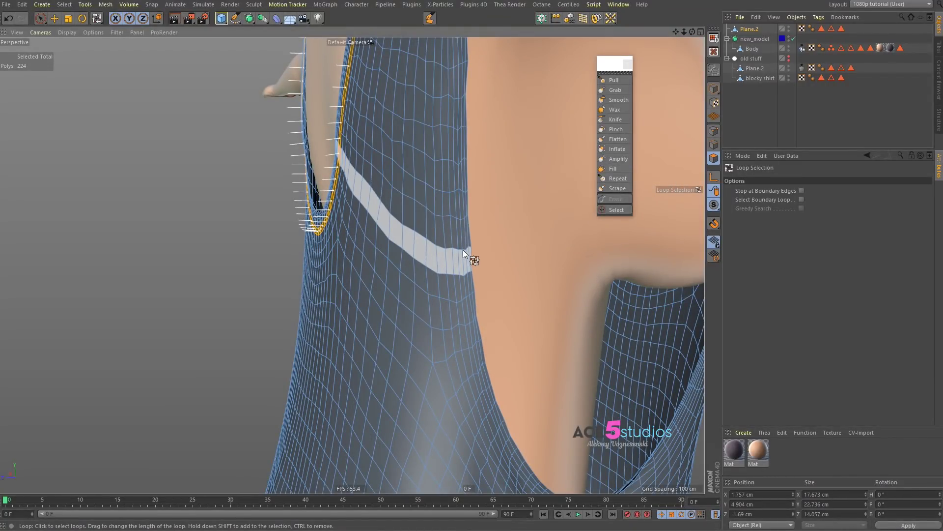
left_click(462, 251, "shift")
Step: Add the polygon loop running around the tank top's bottom hem to the selection
left_click_drag(468, 263, 477, 322, "alt")
right_click_drag(477, 322, 403, 339, "alt")
middle_click_drag(625, 375, 526, 295, "alt")
right_click_drag(497, 352, 581, 346, "alt")
left_click_drag(563, 328, 423, 265, "alt")
left_click(438, 252, "shift")
Step: Fill-select the main fabric area enclosed by the loops and invert the selection to the neckline, armhole and hem borders
middle_click_drag(575, 108, 483, 252, "alt")
right_click_drag(483, 252, 531, 255, "alt")
left_click_drag(531, 254, 482, 236, "alt")
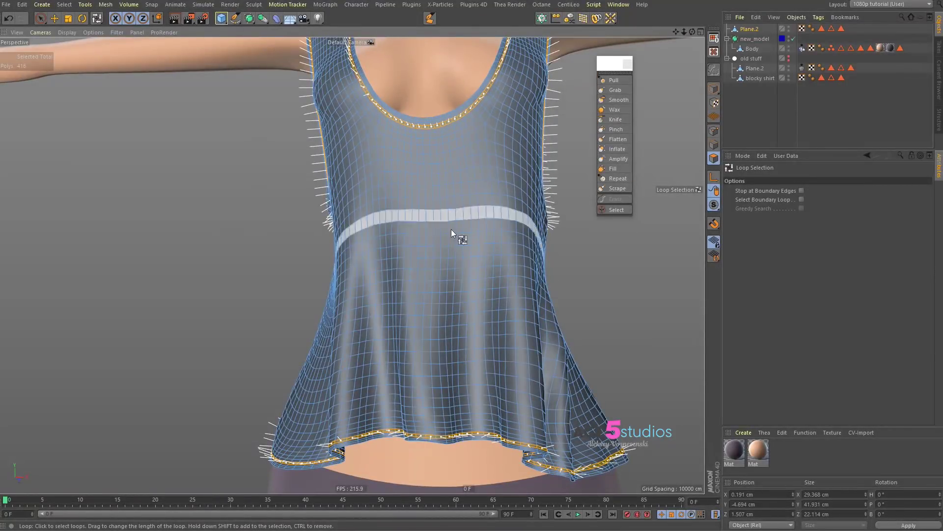
key("u")
key("f")
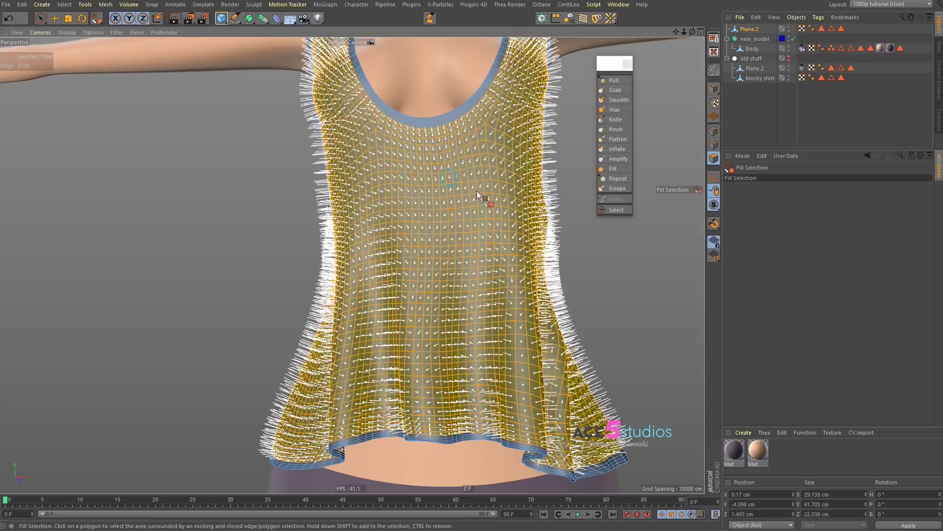
left_click(465, 198)
key("u")
key("i")
Step: Extrude the selected border polygons with an offset of 0.05 cm to form a raised trim
left_click_drag(523, 224, 474, 216, "alt")
middle_click_drag(474, 216, 393, 280, "alt")
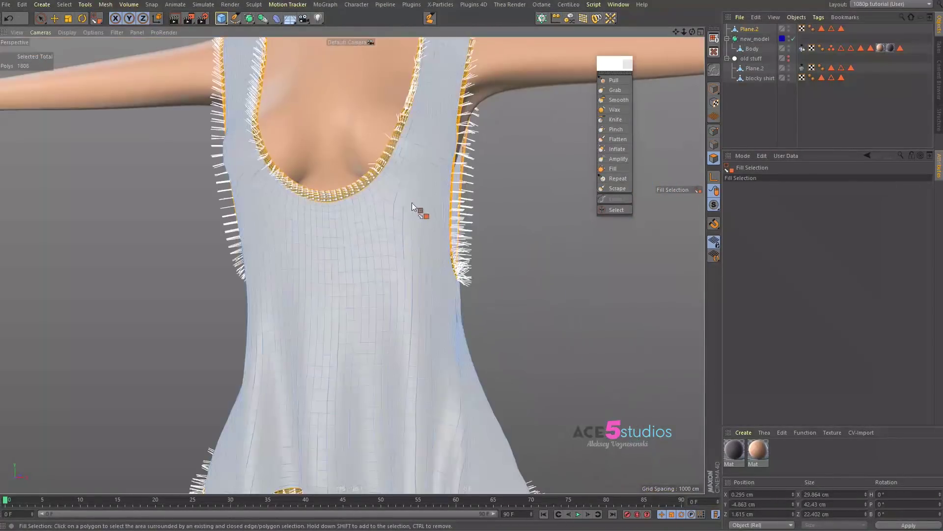
right_click_drag(412, 202, 462, 200, "alt")
key("d")
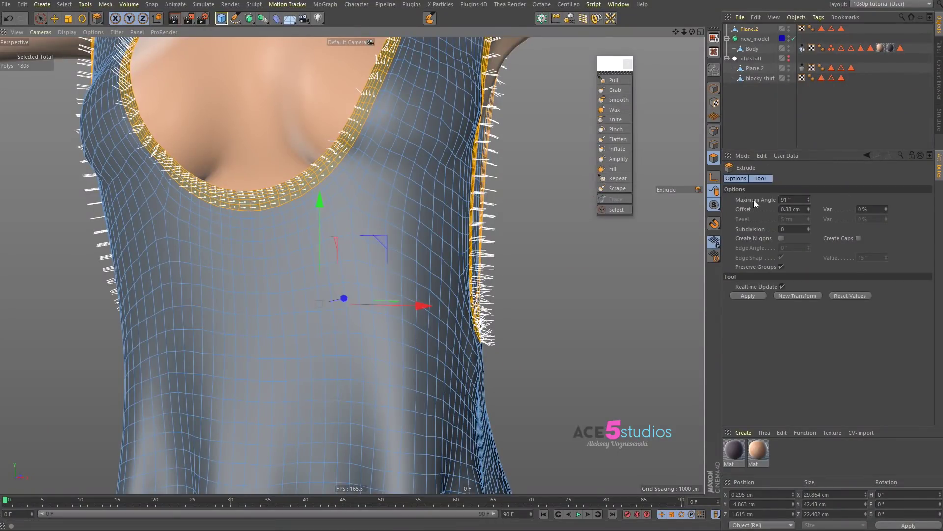
left_click_drag(527, 126, 503, 128)
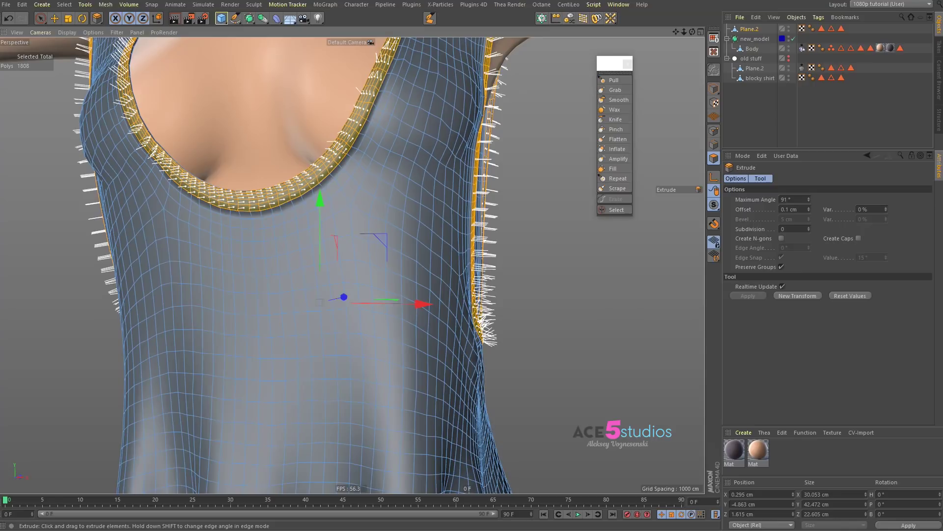
double_click(791, 210)
type("0.05")
key("Return")
Step: Assign the dark purple Mat material to the selected trim polygons of Plane.2, and deselect the object
left_click_drag(358, 143, 378, 132, "alt")
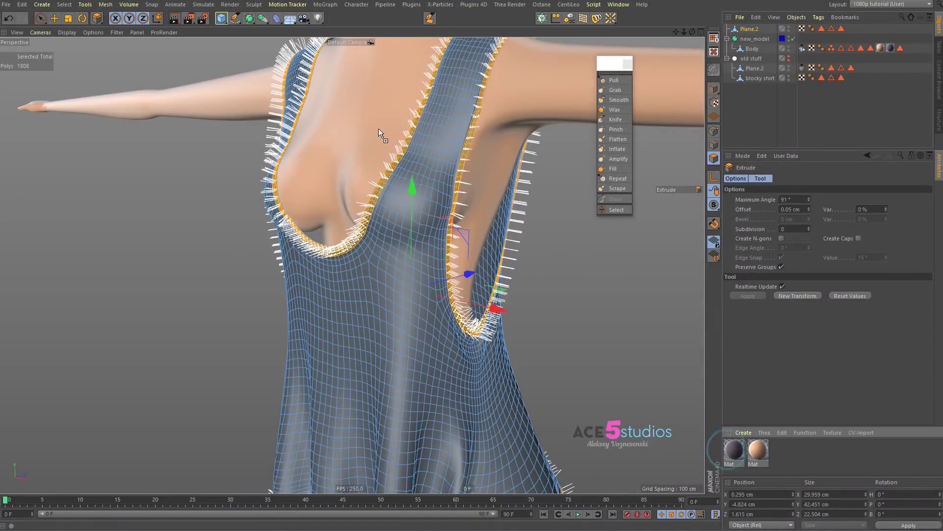
left_click_drag(388, 171, 388, 171)
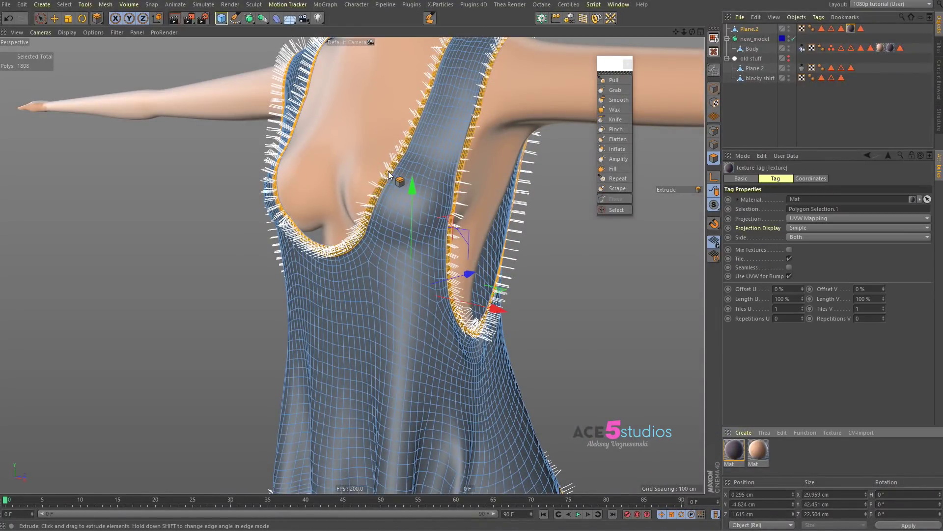
left_click(753, 140)
Step: Inspect the tank top and its contrasting trim from the front and both sides
mouse_move(351, 261)
left_mouse_down("alt")
mouse_move(435, 238)
mouse_move(354, 276)
left_mouse_up("alt")
right_click_drag(409, 238, 393, 271, "alt")
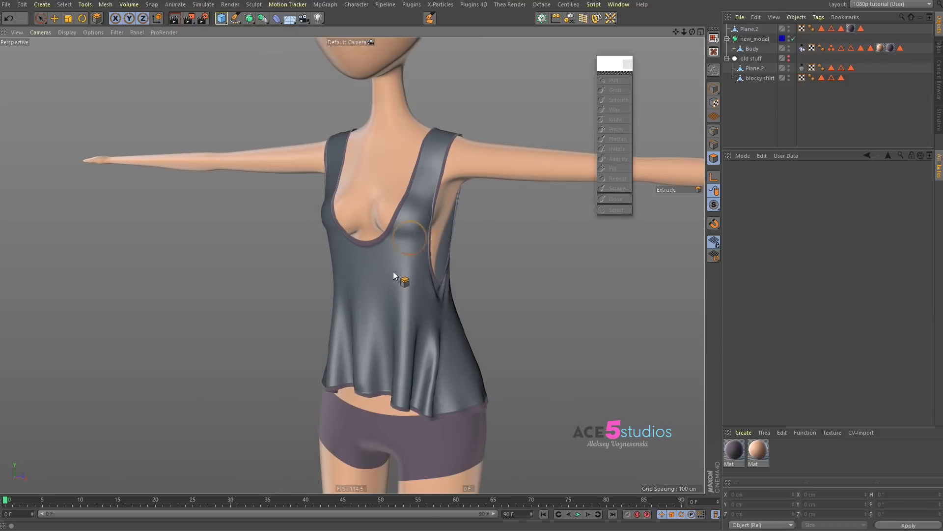
left_click_drag(399, 276, 461, 309, "alt")
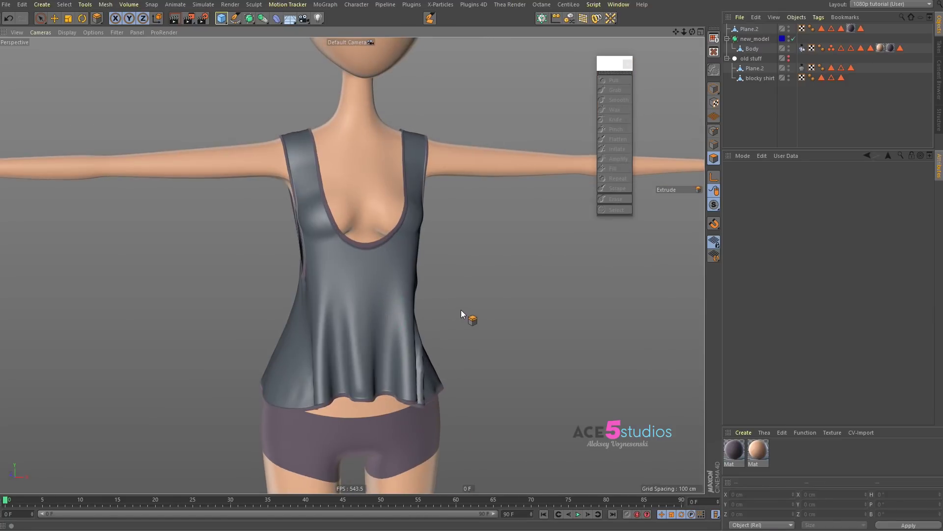
left_click_drag(343, 295, 239, 310, "alt")
left_click_drag(353, 316, 398, 320, "alt")
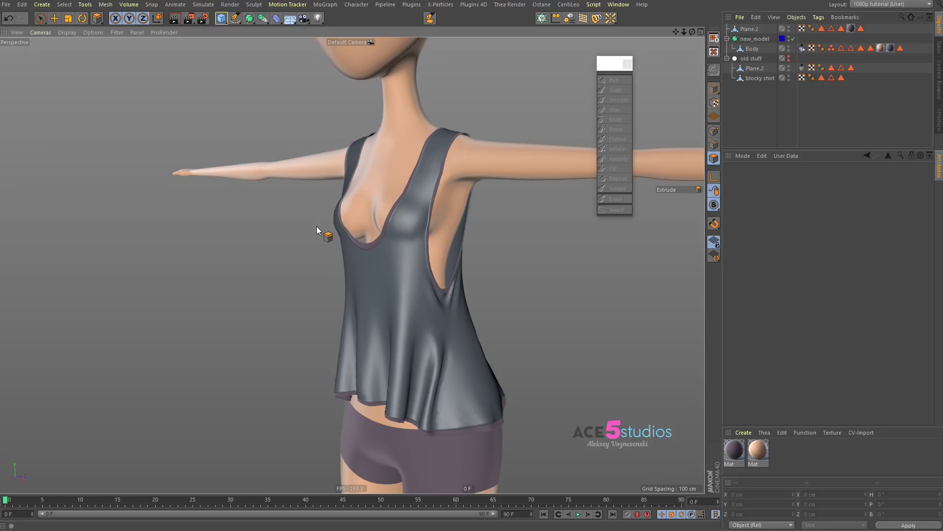
left_click_drag(400, 311, 468, 317, "alt")
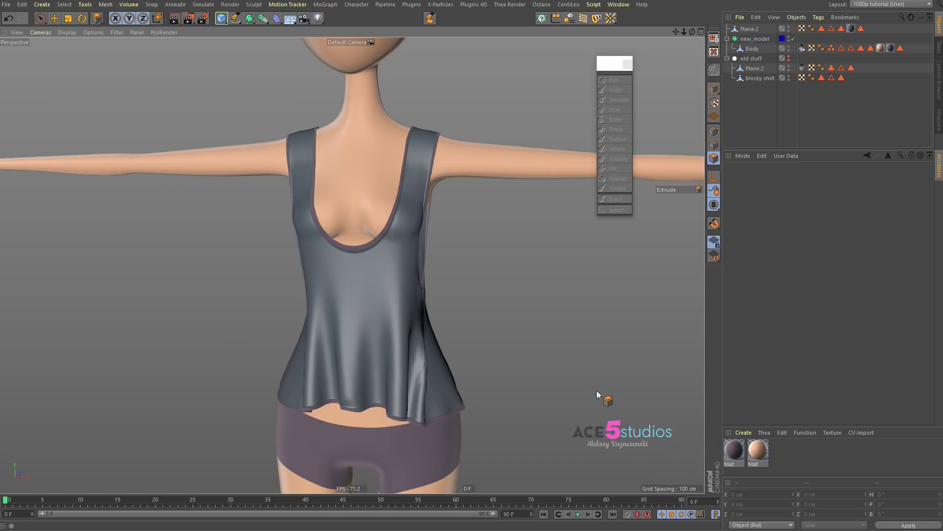
left_click_drag(383, 361, 372, 386, "alt")
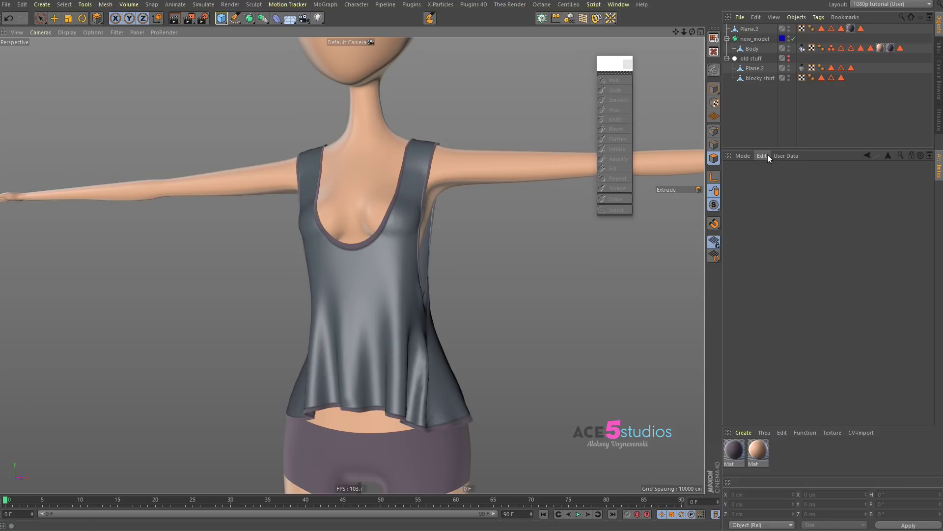
Step: Review the Cloth tag properties of the Plane.2 copy in the old stuff group, including its Size value
left_click(802, 68)
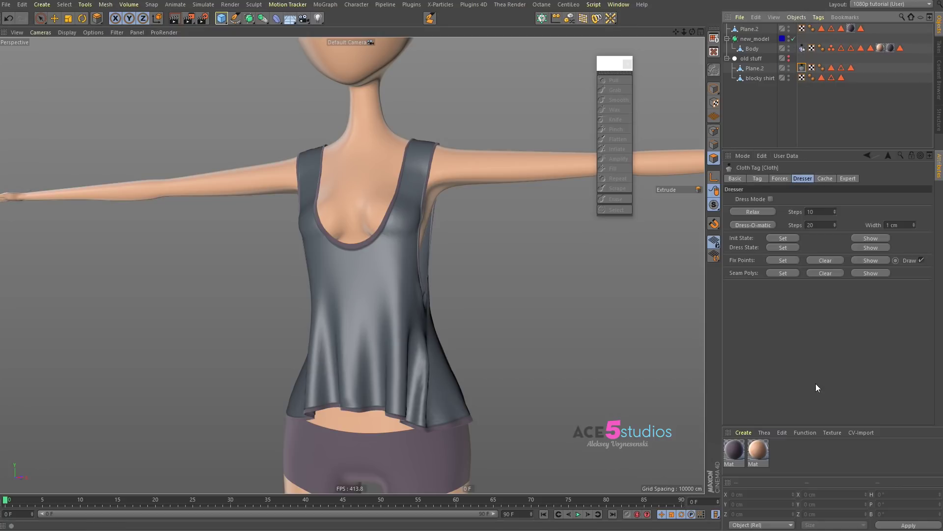
left_click(758, 179)
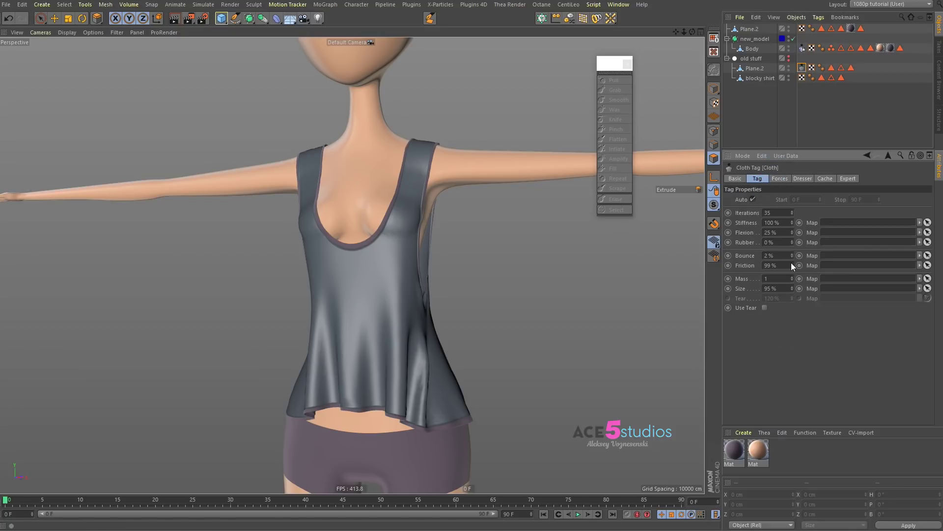
left_click(782, 288)
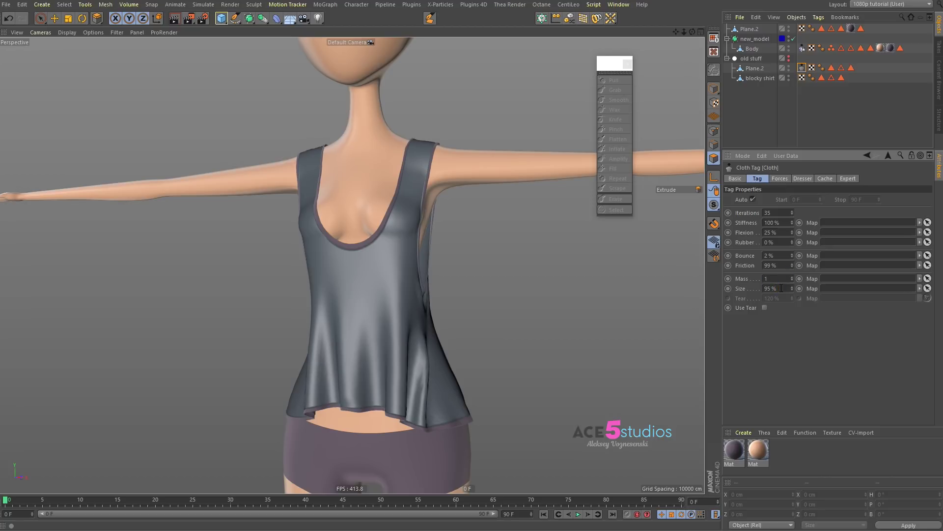
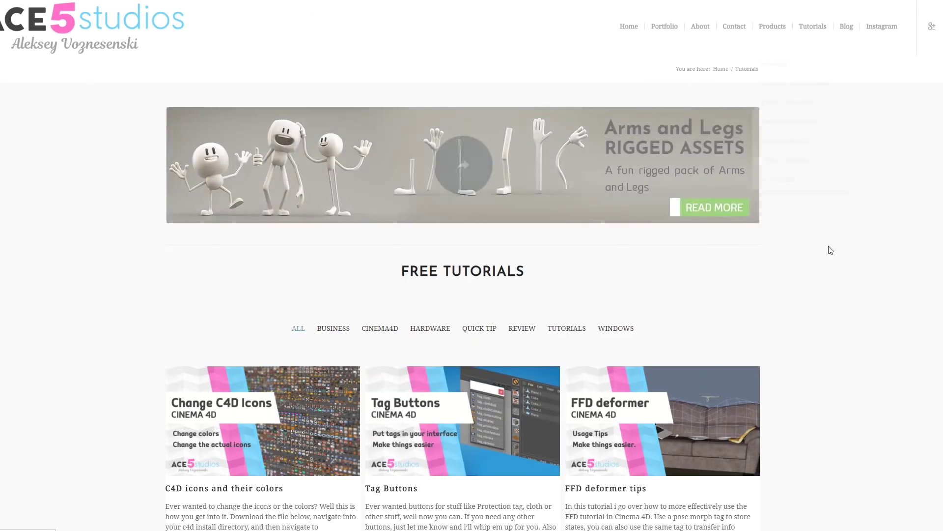
Step: Switch to the Ace5Studios website and look through its free tutorials listing
scroll(827, 248, "down", 10)
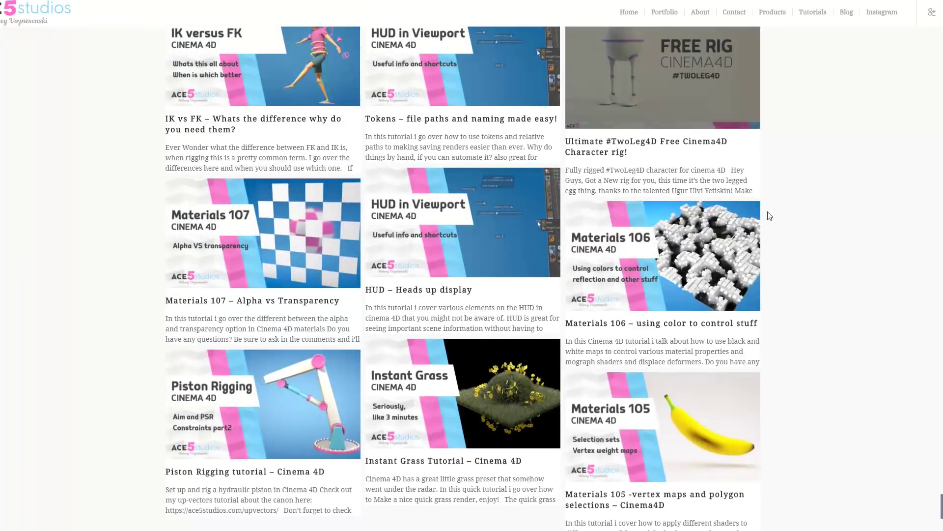
scroll(767, 213, "up", 4)
scroll(760, 209, "down", 6)
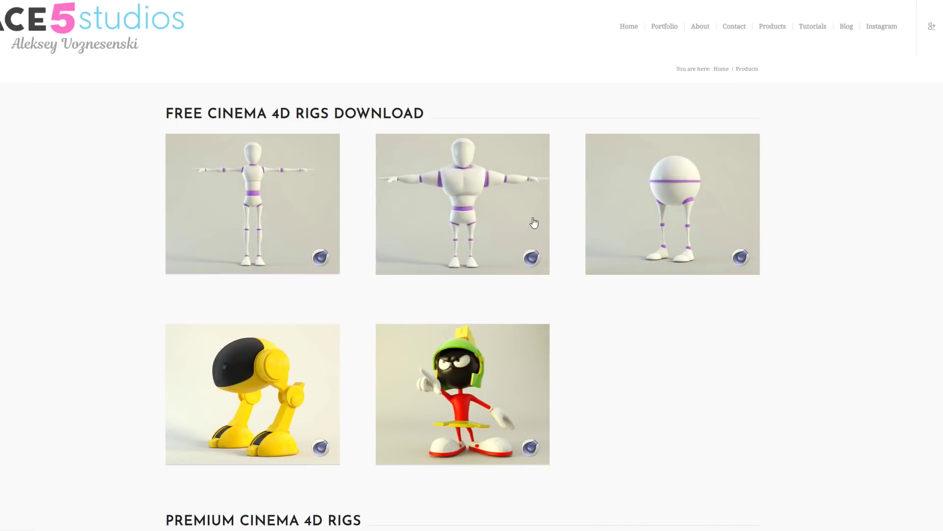
Step: Look through the free and premium Cinema 4D rigs and asset packs on the website's Products page
scroll(540, 246, "down", 3)
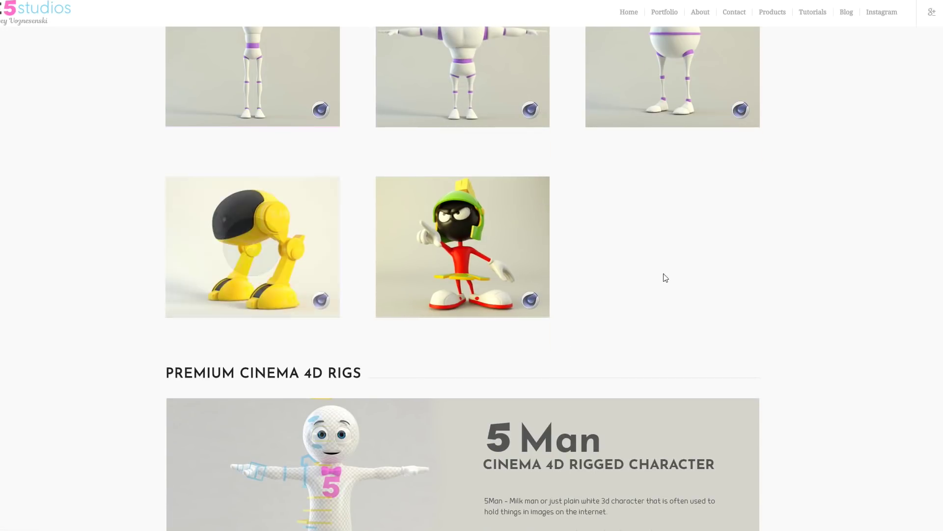
scroll(666, 278, "down", 4)
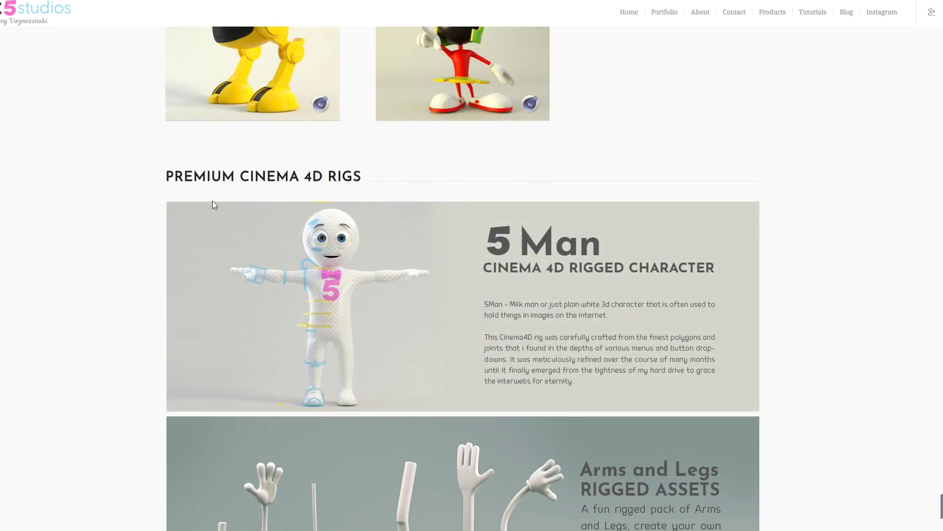
scroll(214, 205, "down", 4)
scroll(758, 287, "down", 5)
scroll(769, 278, "down", 6)
scroll(772, 274, "up", 12)
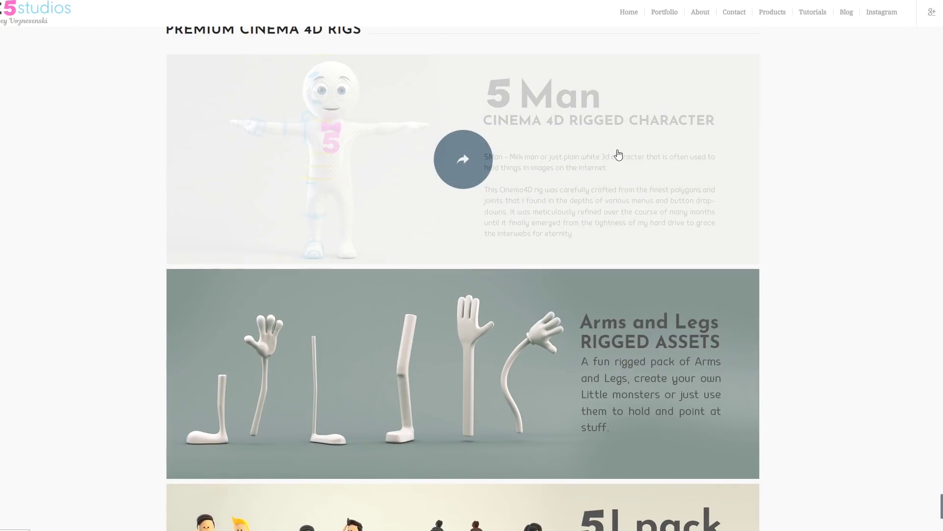
scroll(639, 148, "down", 3)
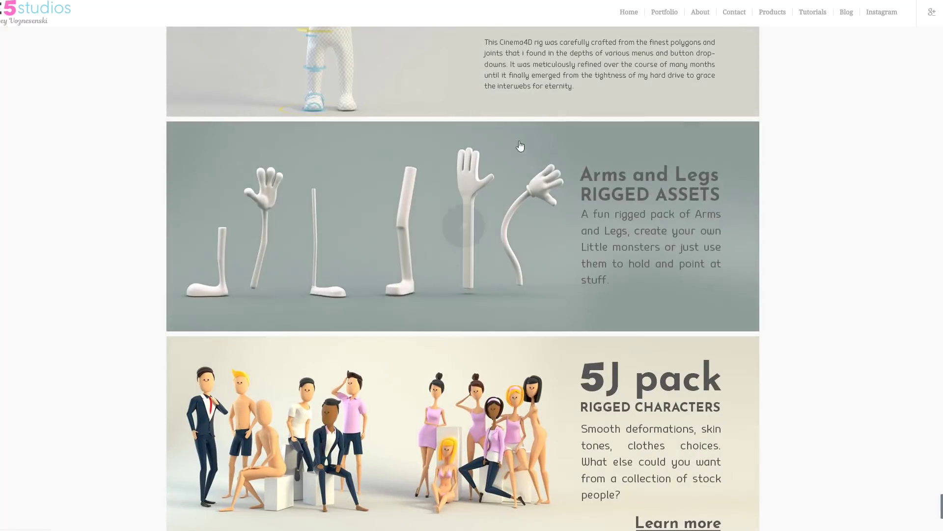
scroll(332, 268, "down", 2)
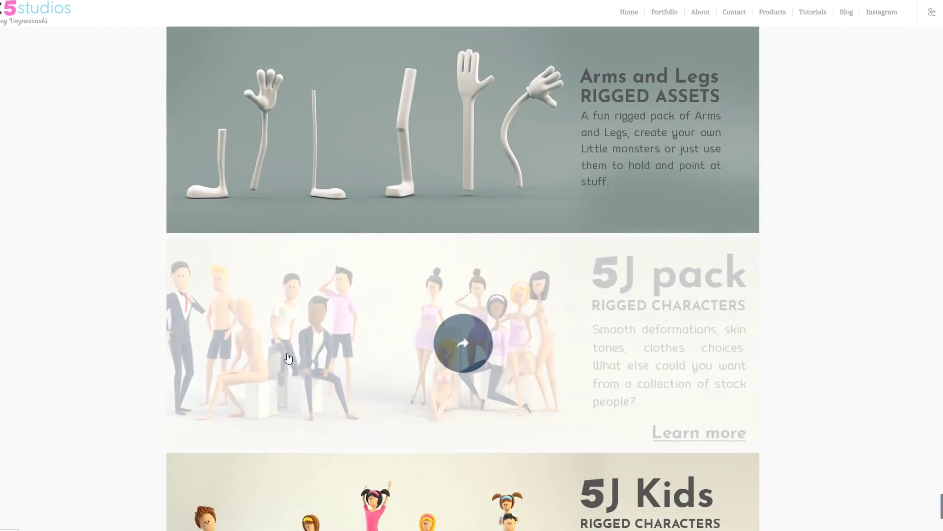
scroll(101, 169, "up", 6)
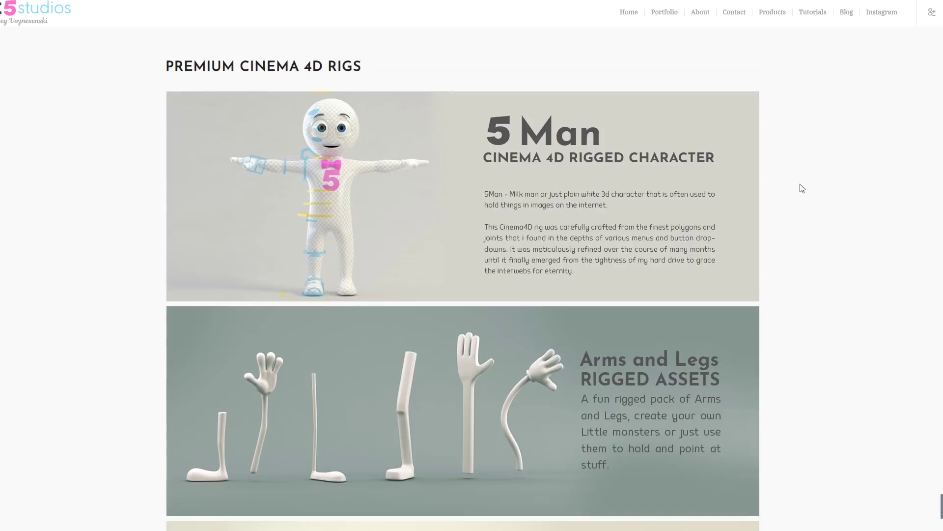
scroll(801, 188, "down", 10)
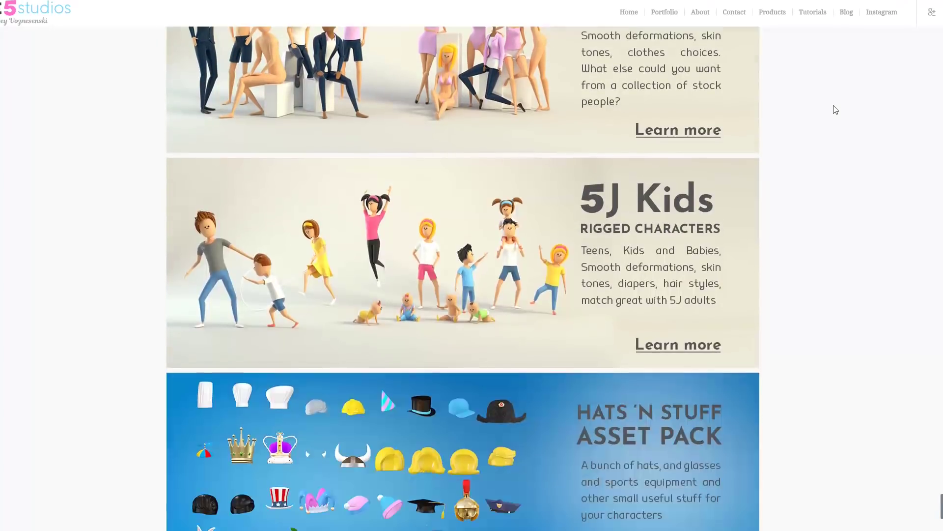
scroll(835, 108, "down", 6)
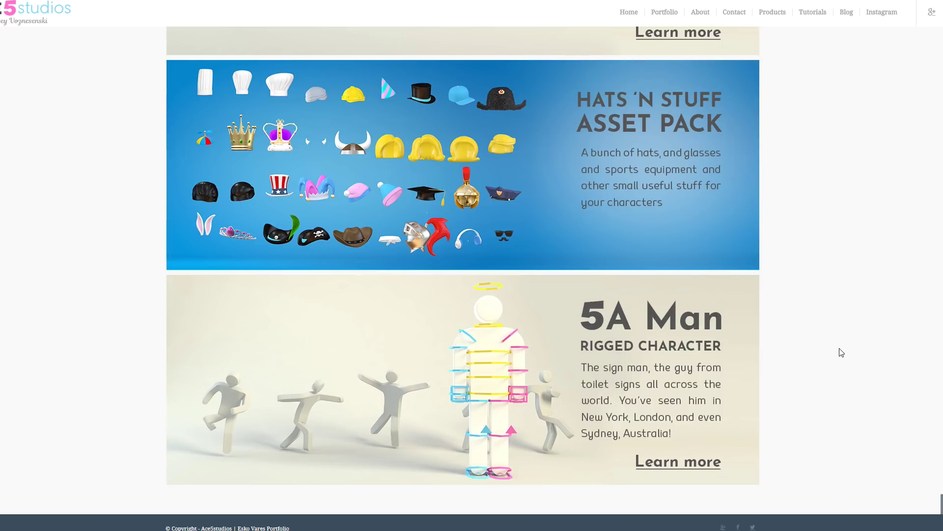
scroll(842, 353, "up", 15)
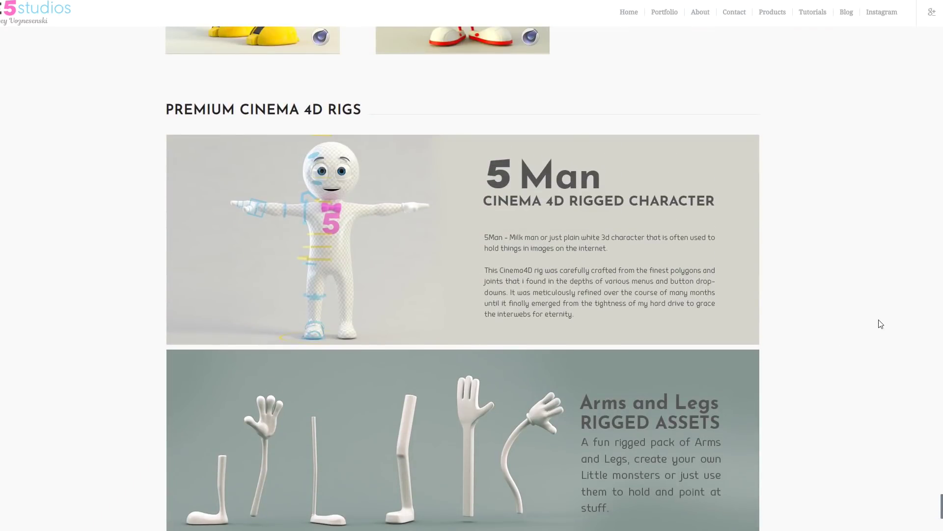
scroll(881, 324, "up", 8)
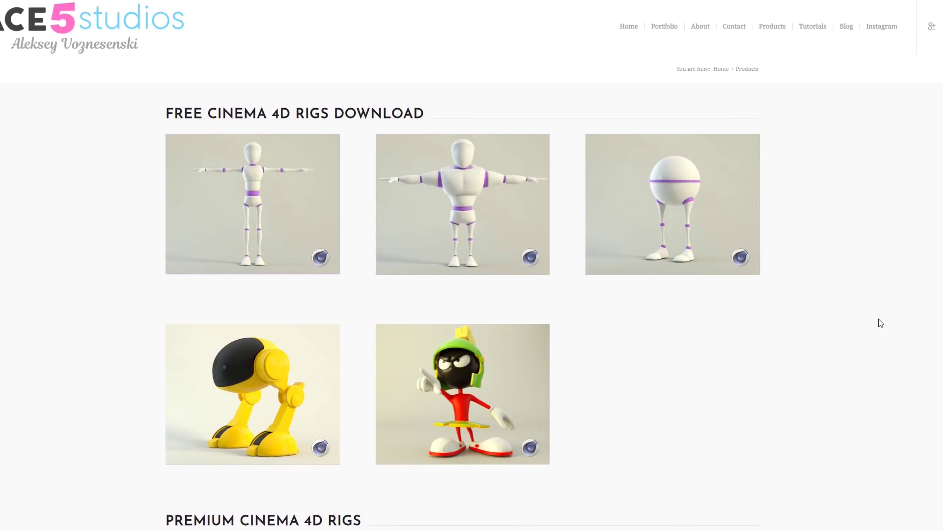